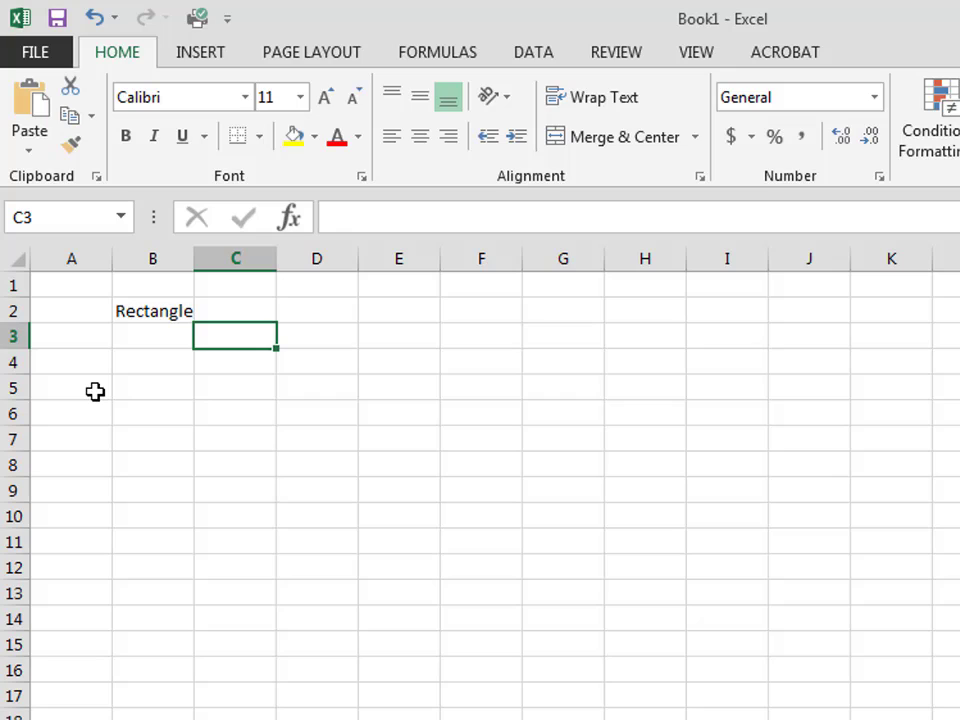
Calculate the rectangle's perimeter in cell C3 with the formula =2*5.8+2*3.2
type("=")
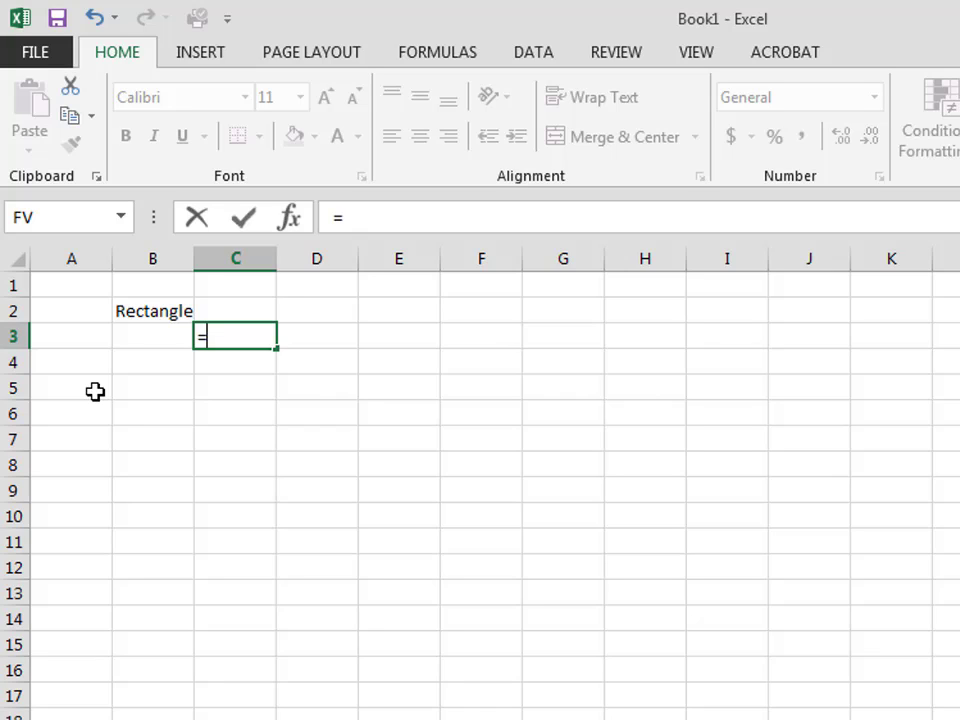
type("2")
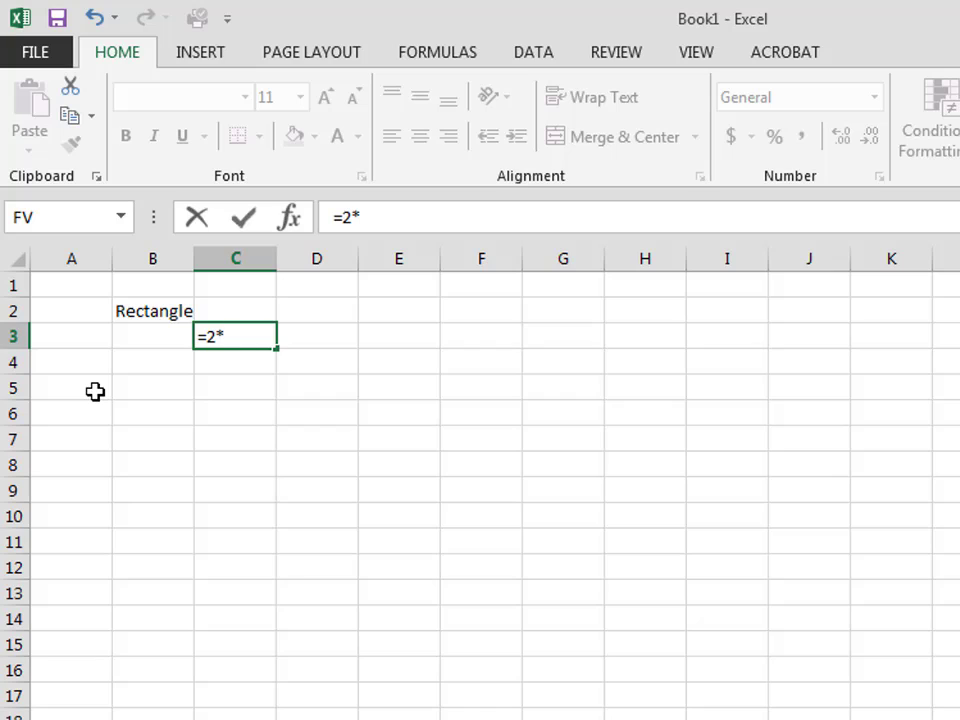
type("*5.8+2*")
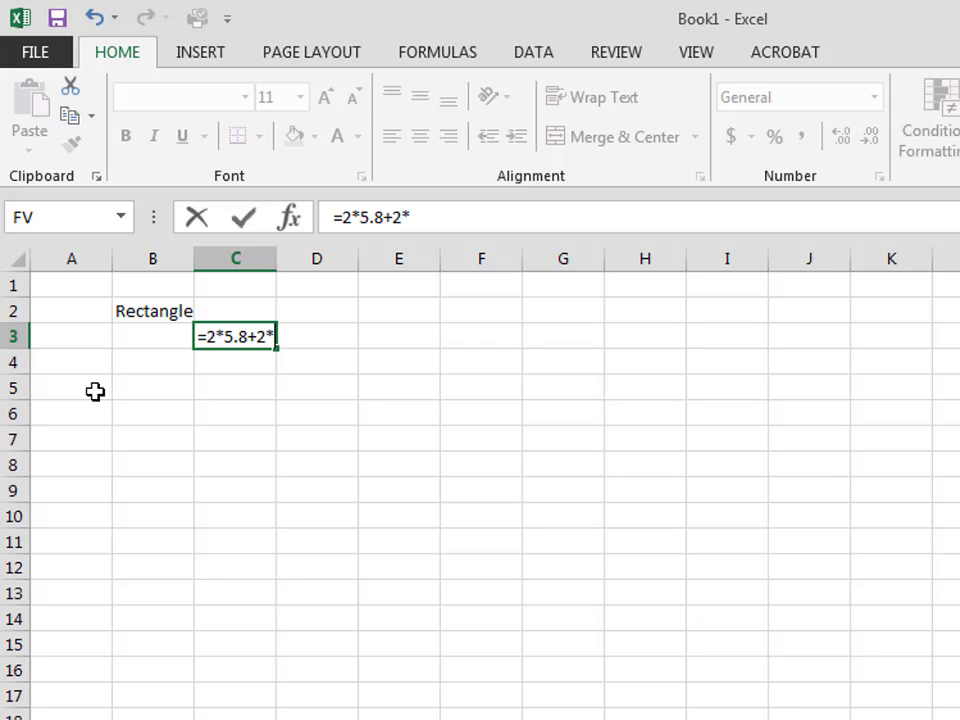
type("3.2")
key("Return")
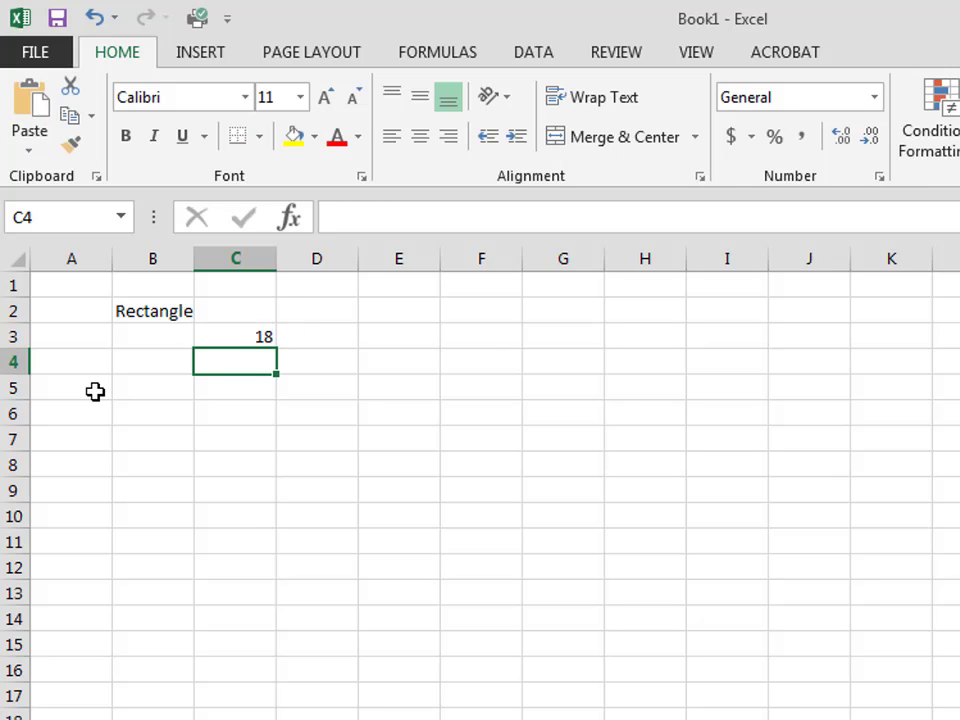
left_click(159, 364)
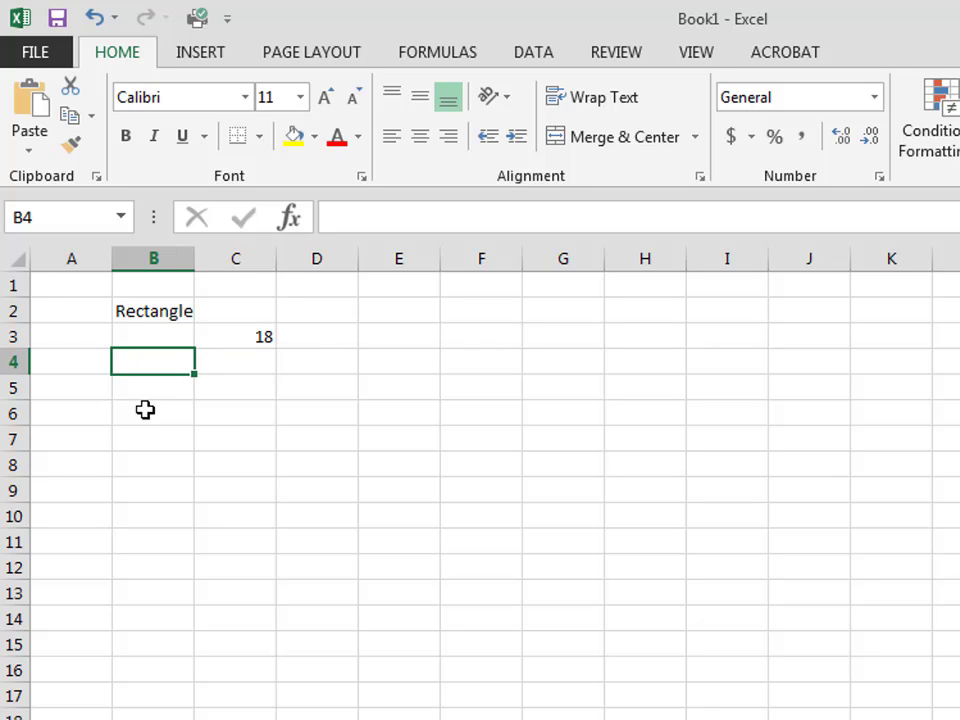
left_click(146, 409)
left_click(234, 429)
left_click(242, 392)
left_click(319, 392)
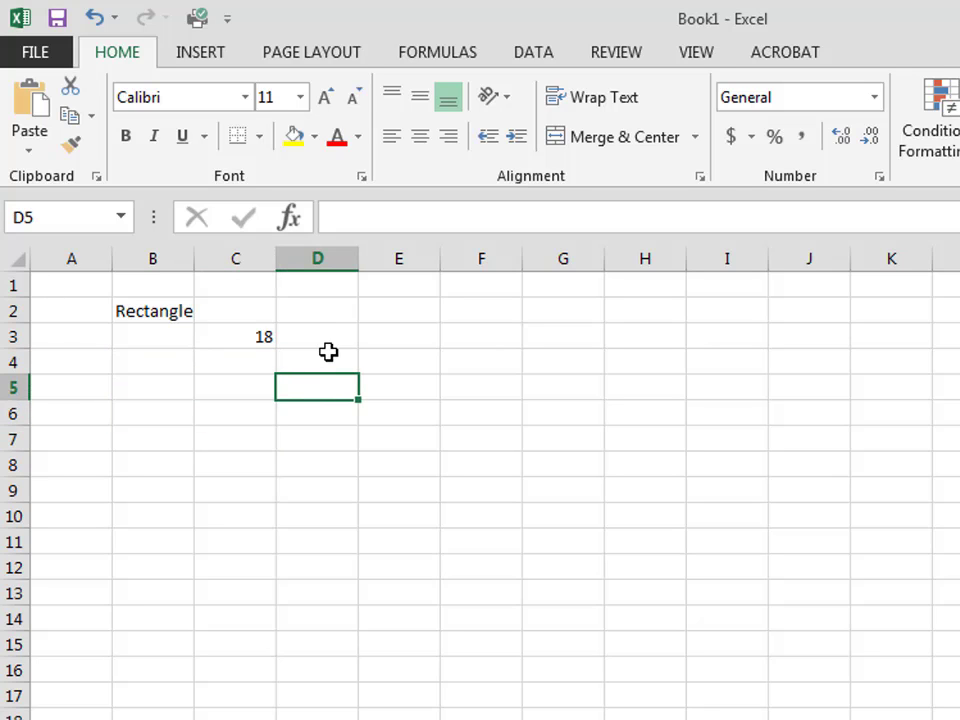
left_click(320, 356)
Enter the headings Length, Width and Perimeter in cells C3, D3 and E3, replacing the existing formula in C3
left_click(245, 336)
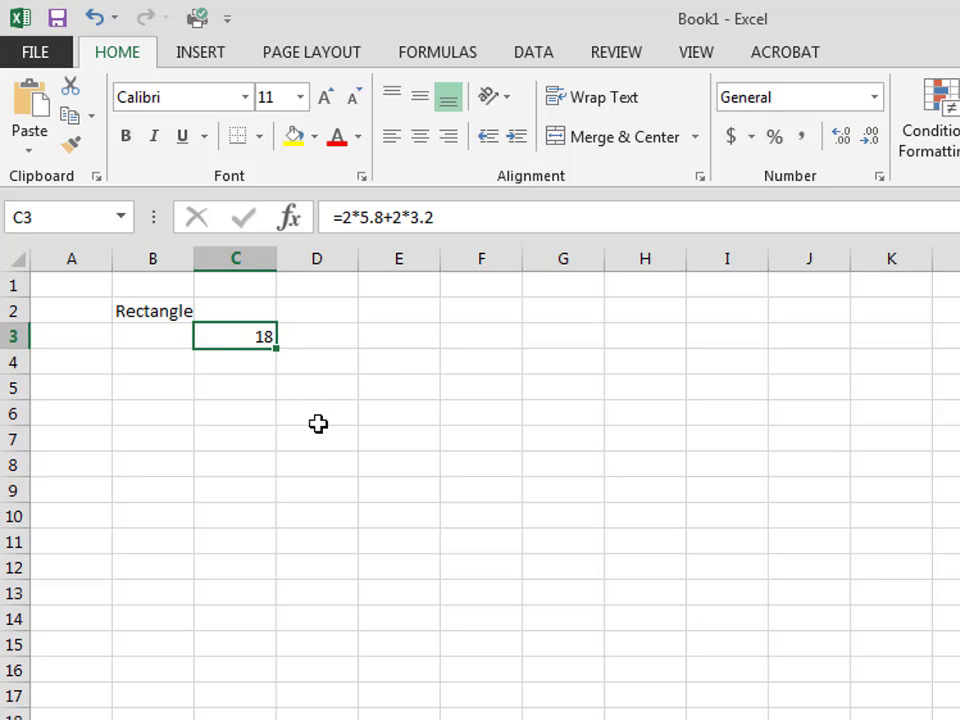
type("Length")
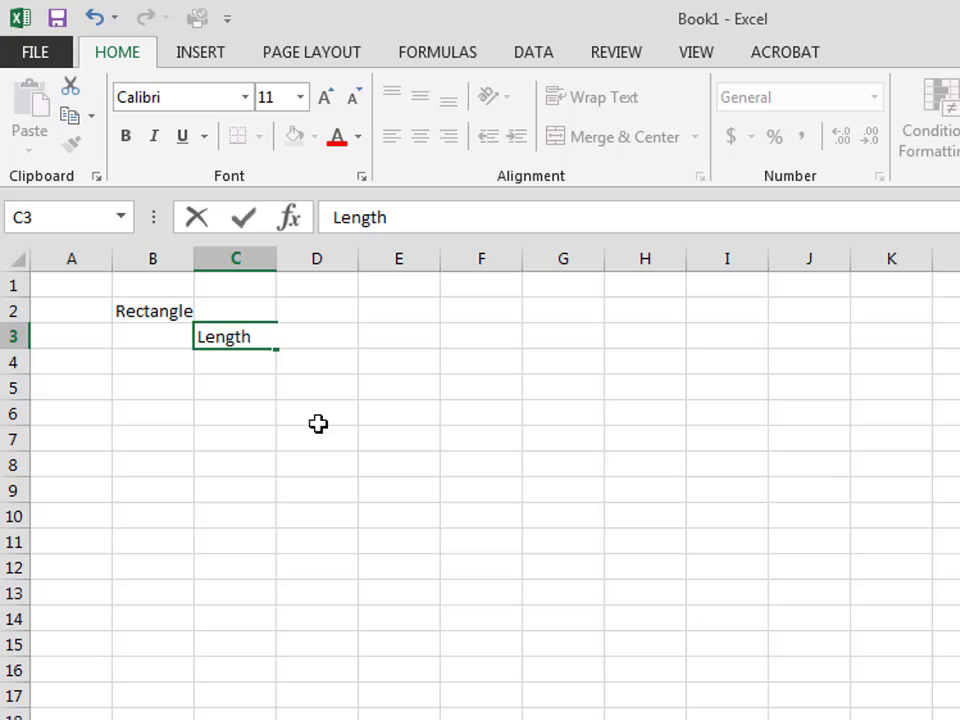
key("Tab")
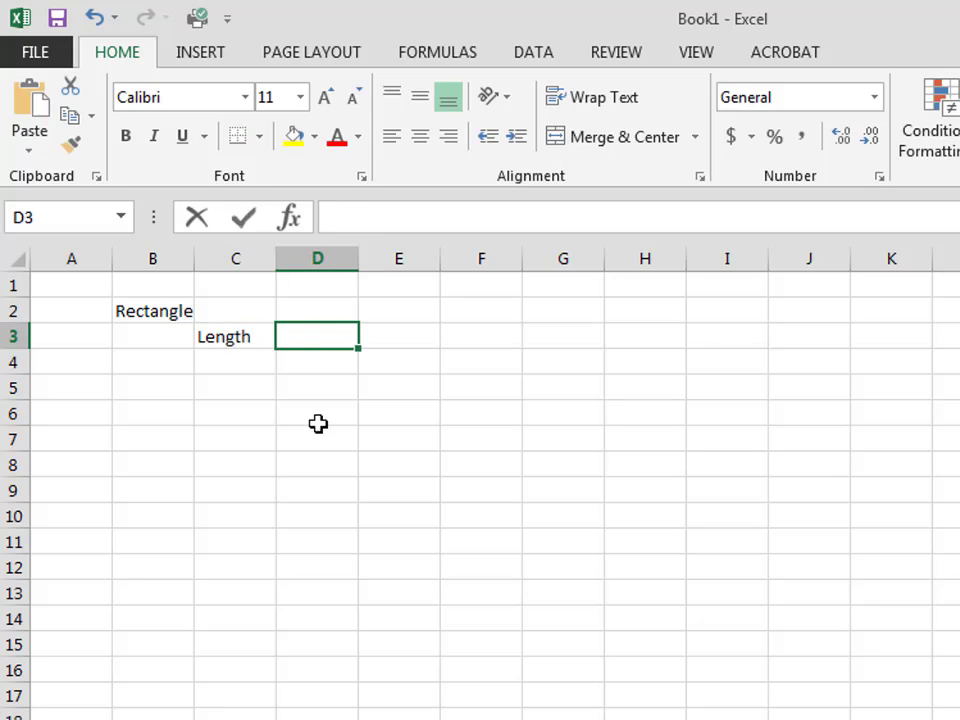
type("Width")
key("Tab")
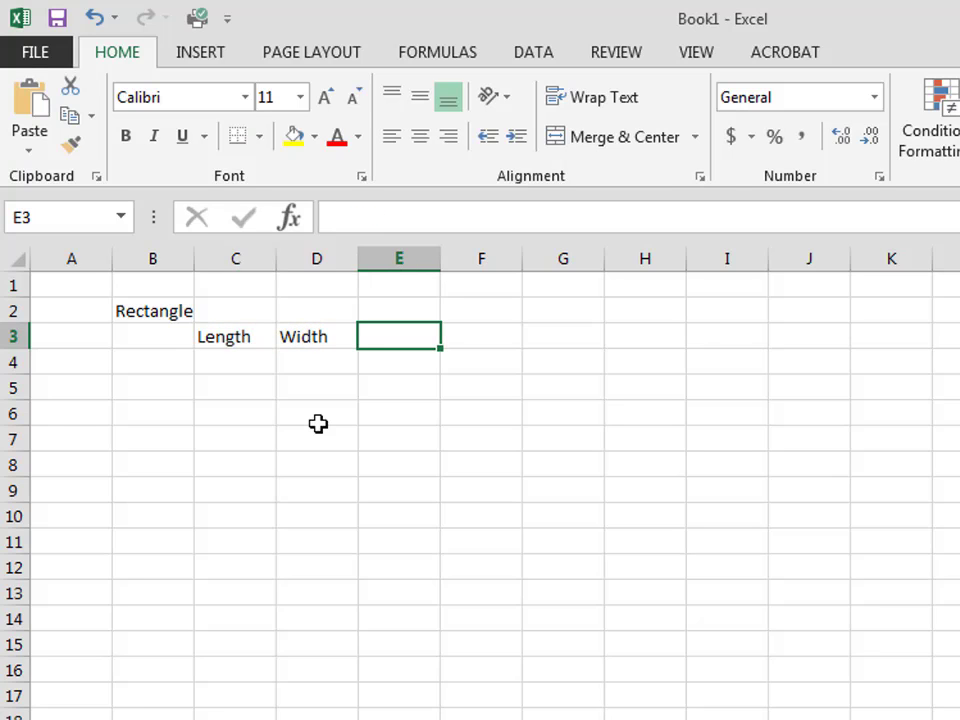
type("Perime")
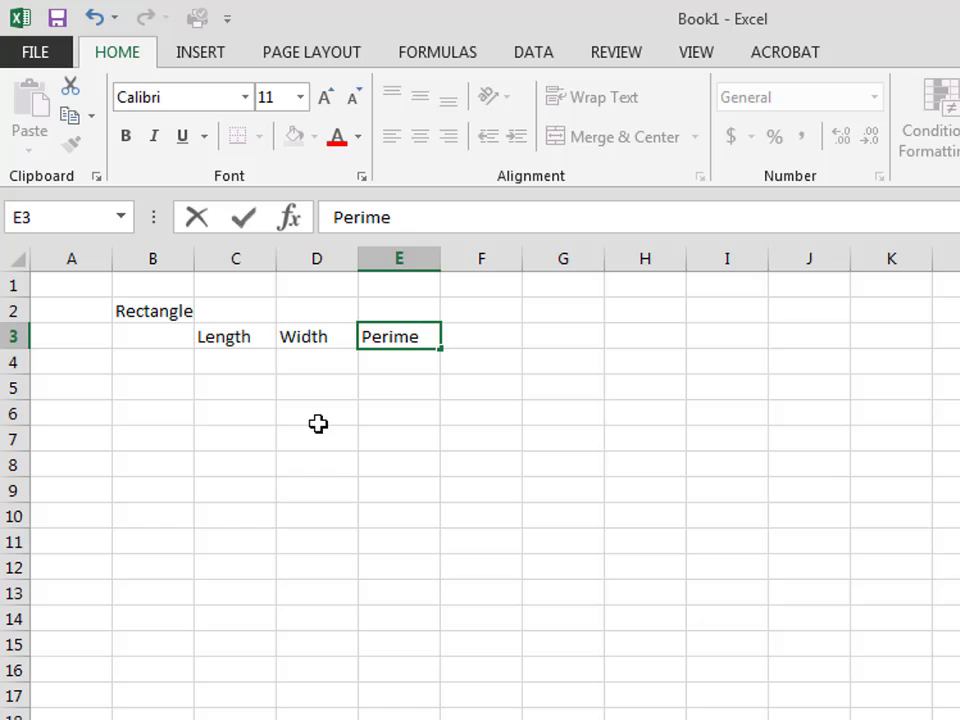
type("ter")
key("Return")
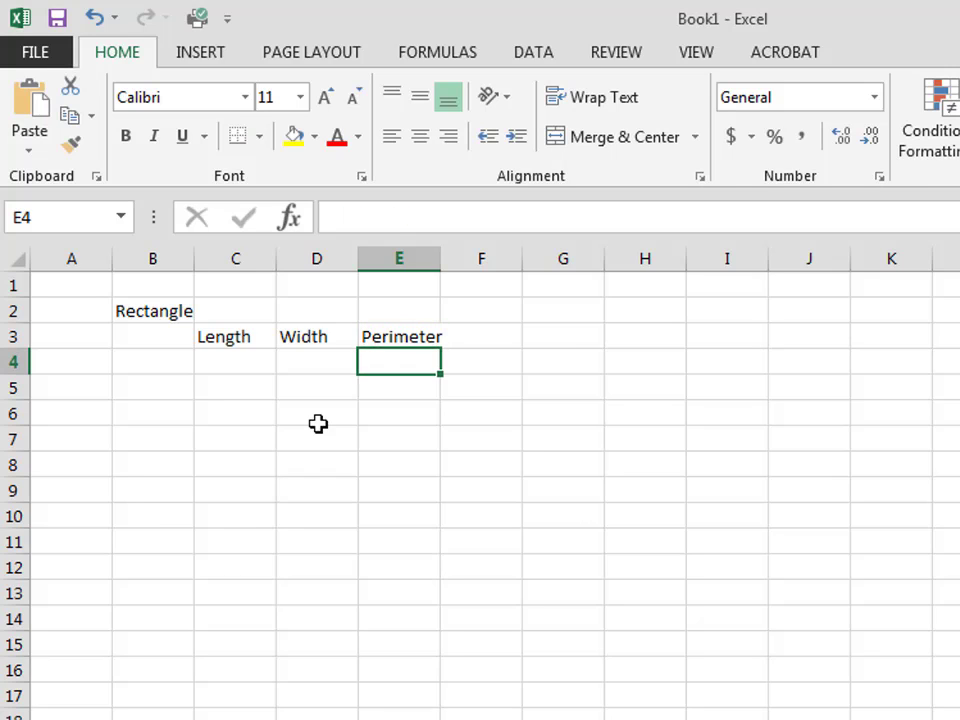
Enter a length of 5.8 in cell C4 and a width of 3.2 in cell D4
key("Left")
key("Left")
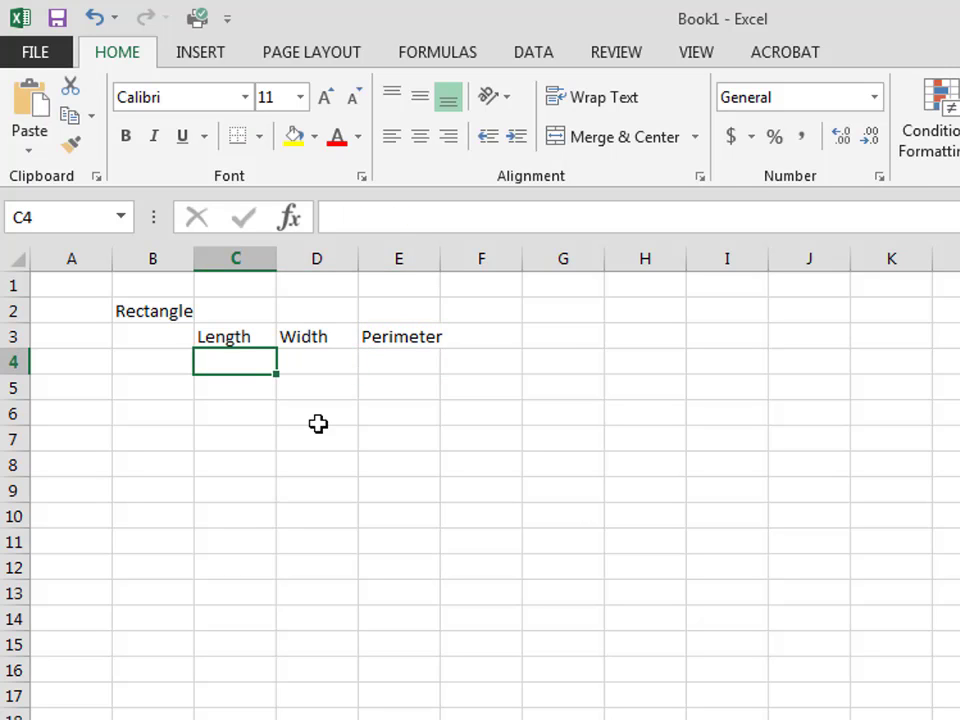
type("5.8")
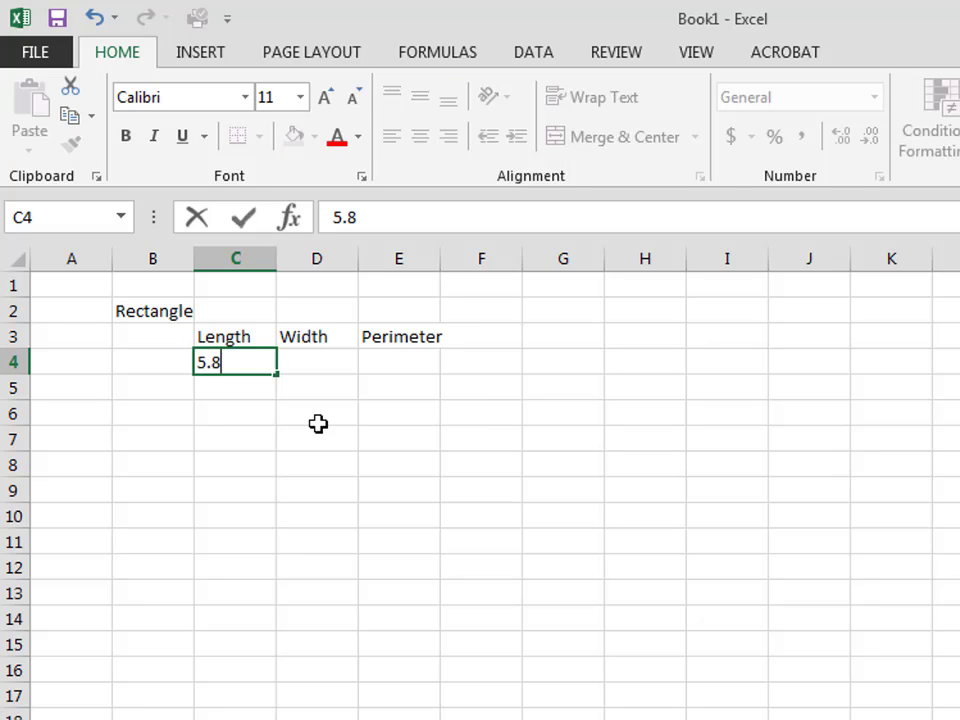
key("Tab")
type("3.2")
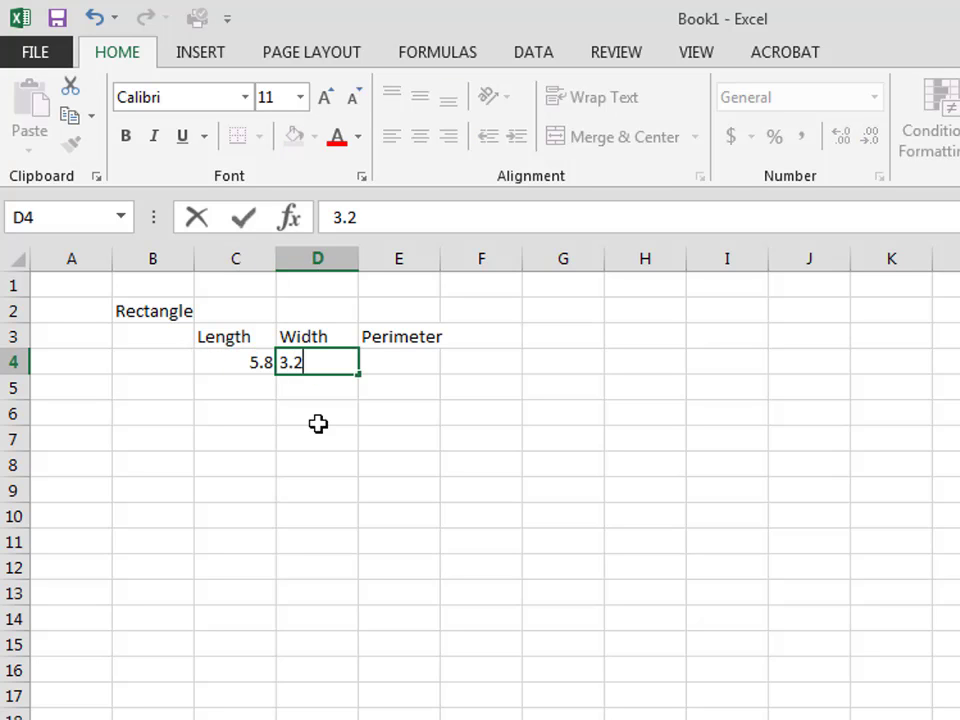
key("Tab")
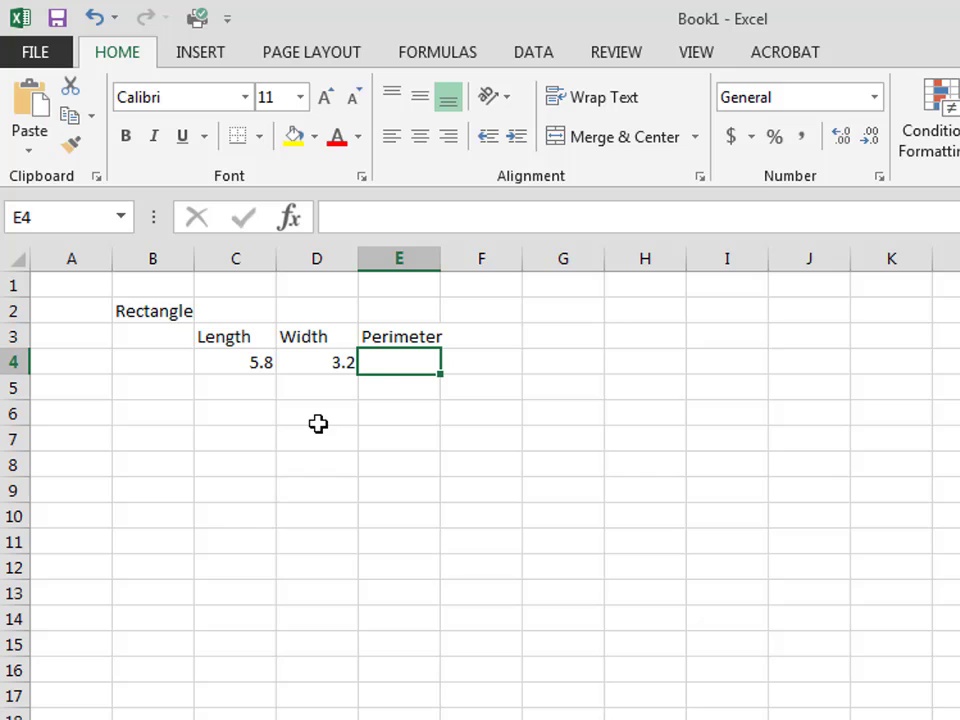
Calculate the perimeter in cell E4 from the length and width cells with the formula =2*C4+2*D4
type("=")
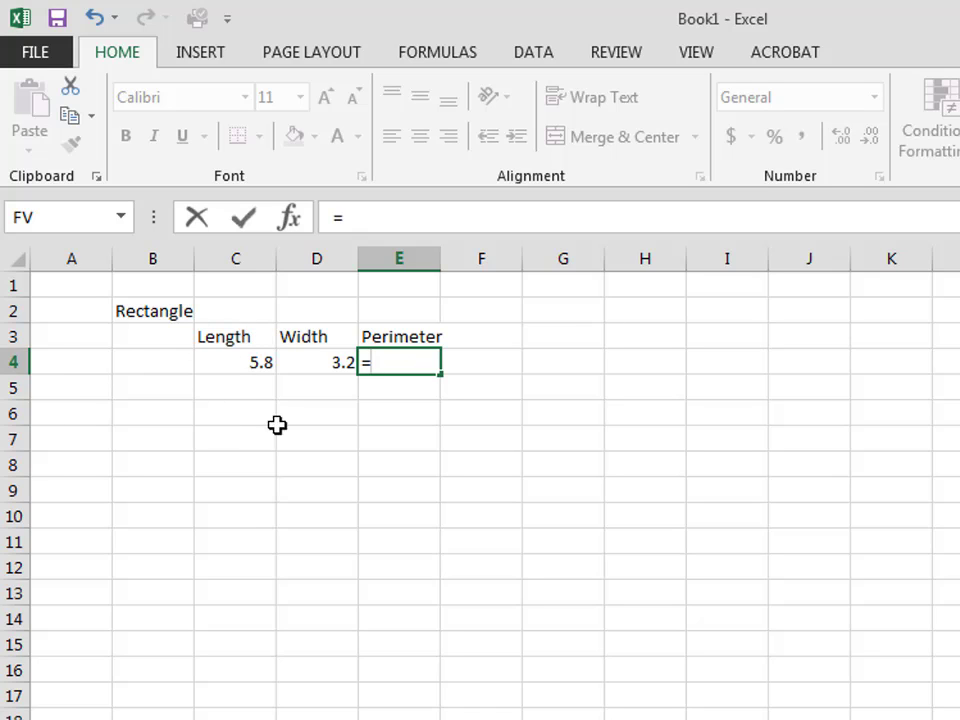
left_click(378, 366)
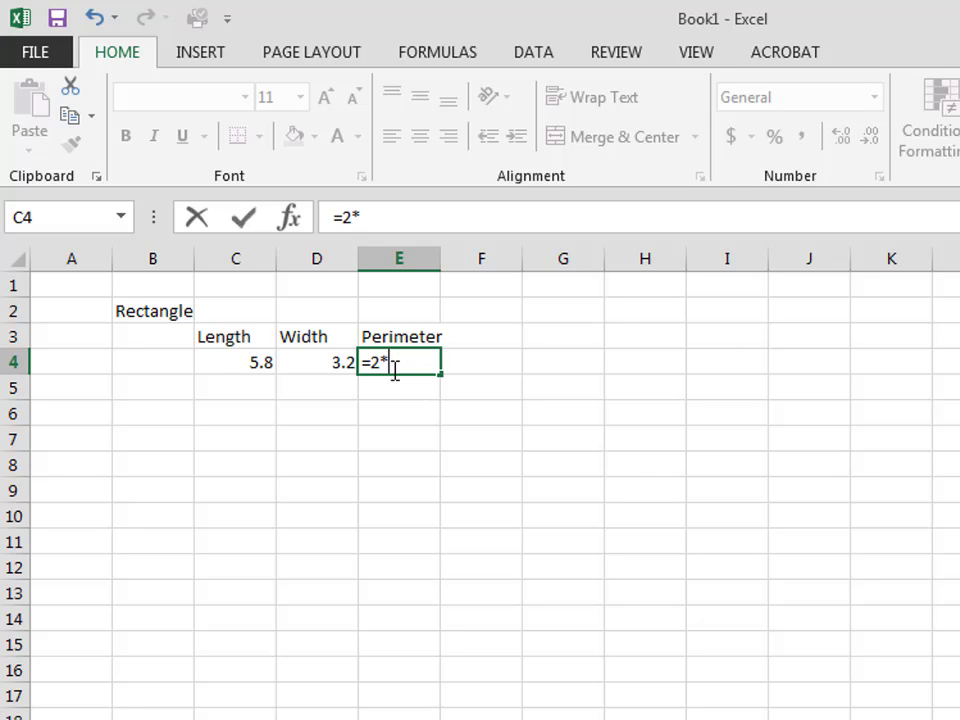
left_click(257, 362)
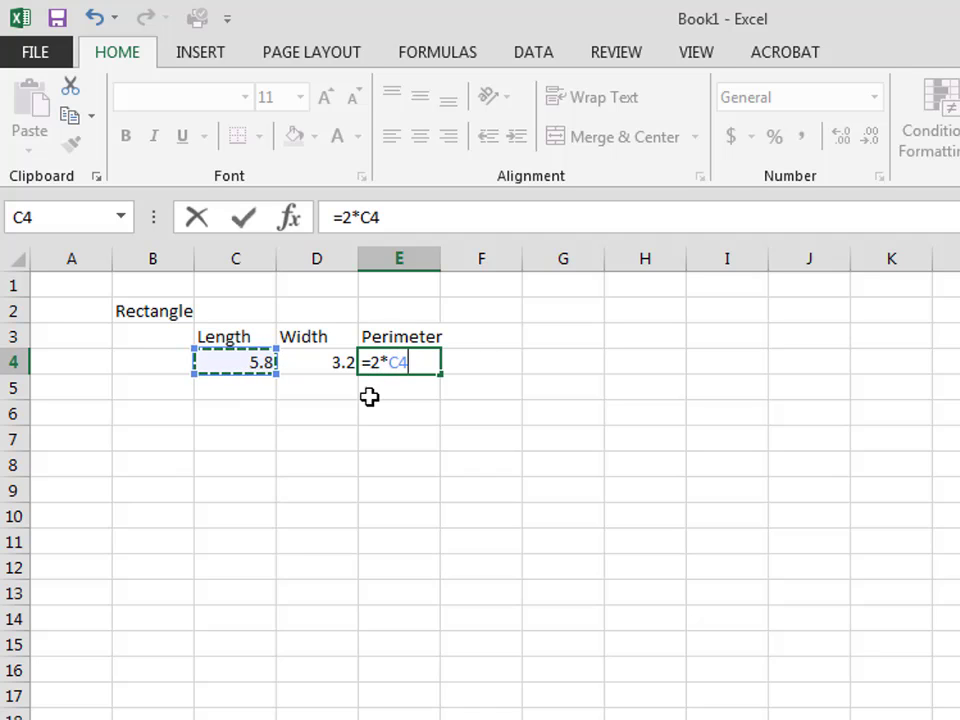
type("+")
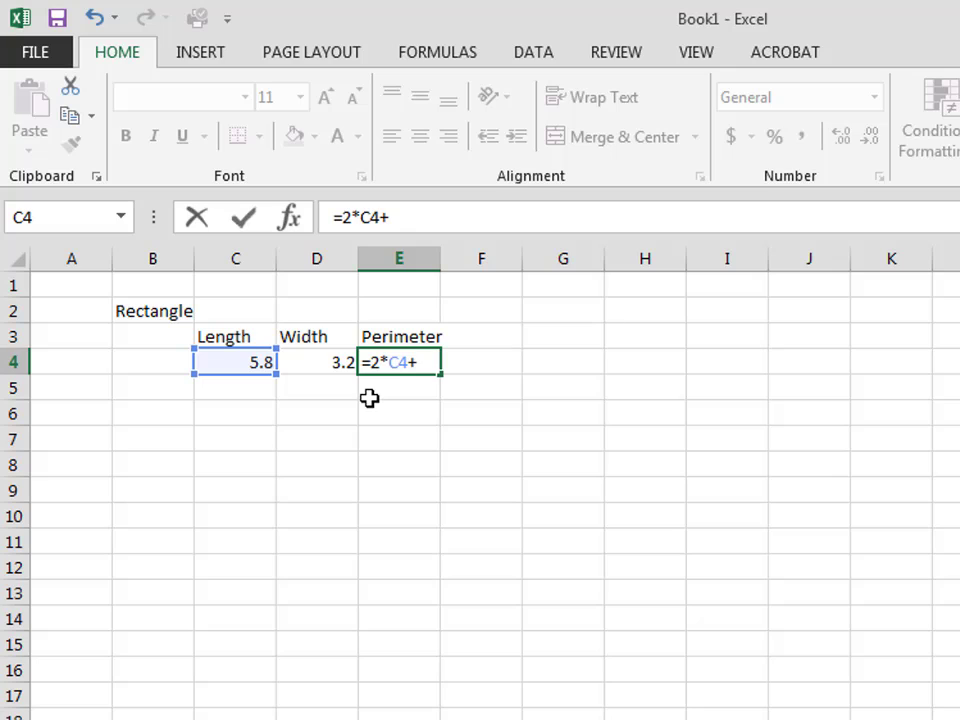
type("2*")
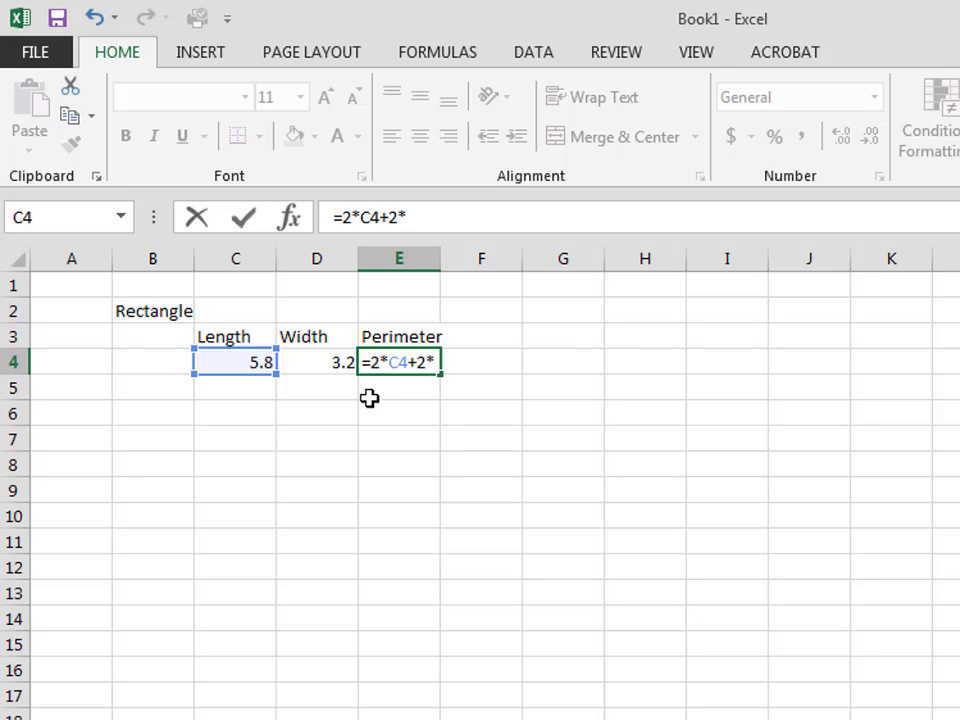
left_click(330, 360)
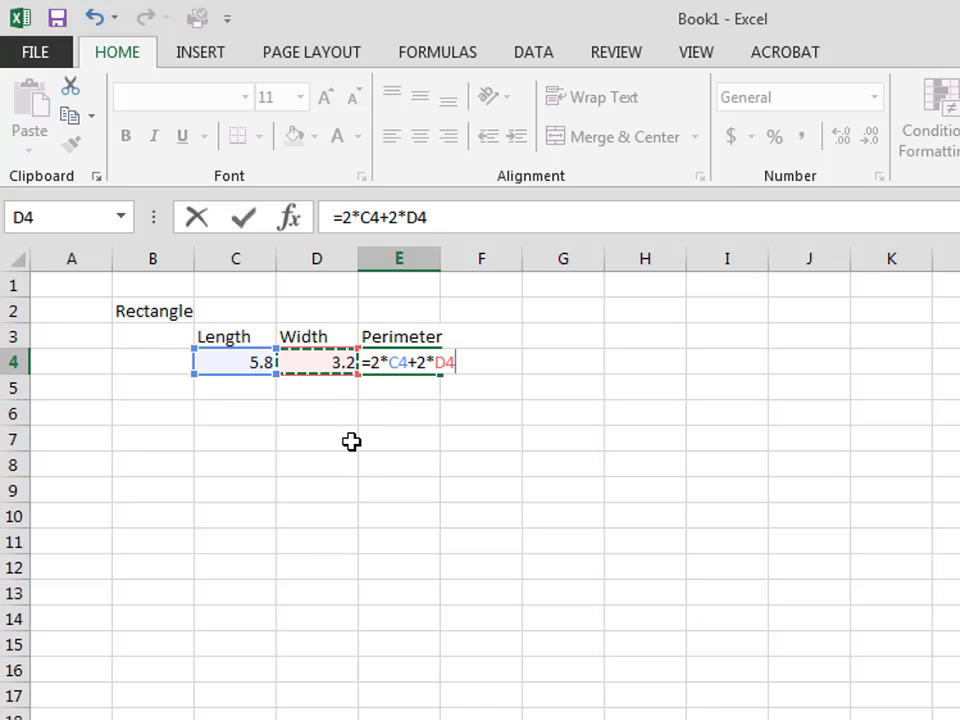
key("ctrl+Return")
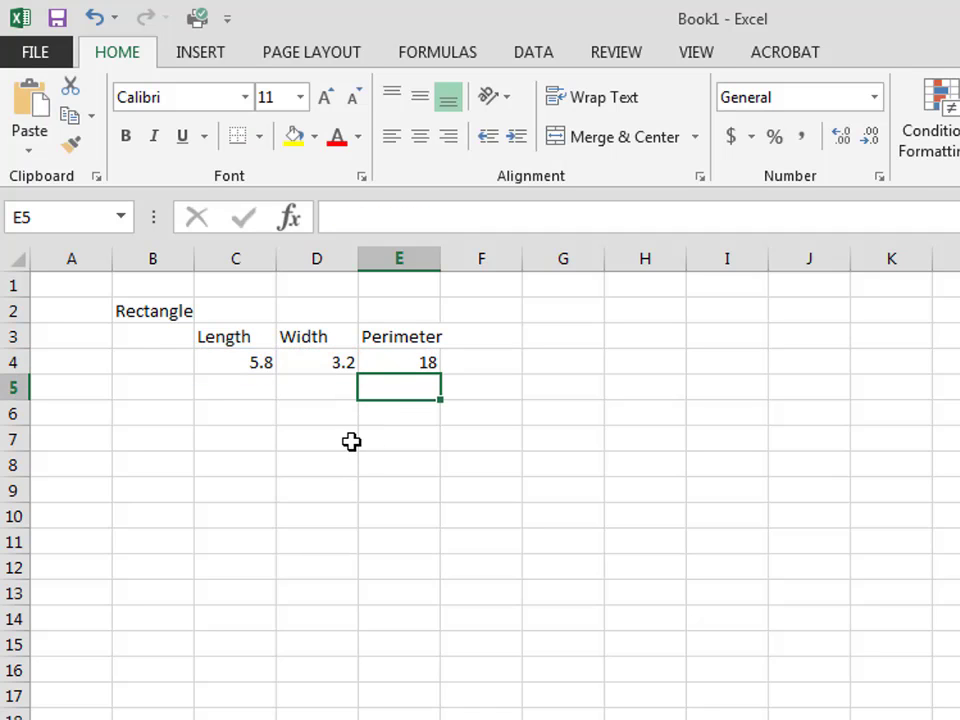
left_click(401, 360)
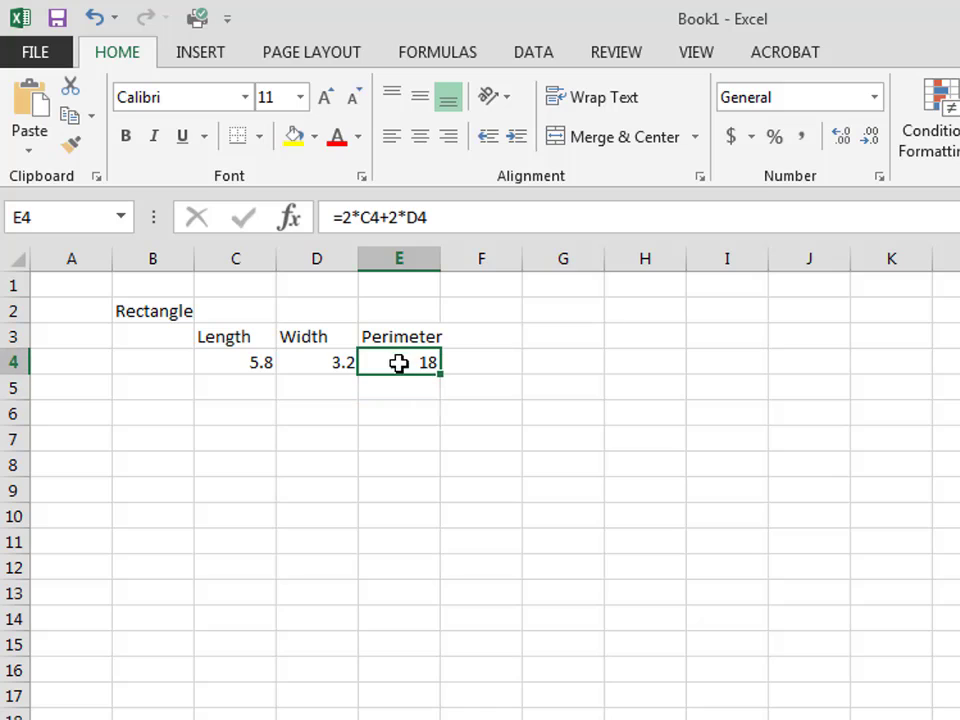
Change the rectangle's length in C4 to 7 and its width in D4 to 15
left_click(237, 365)
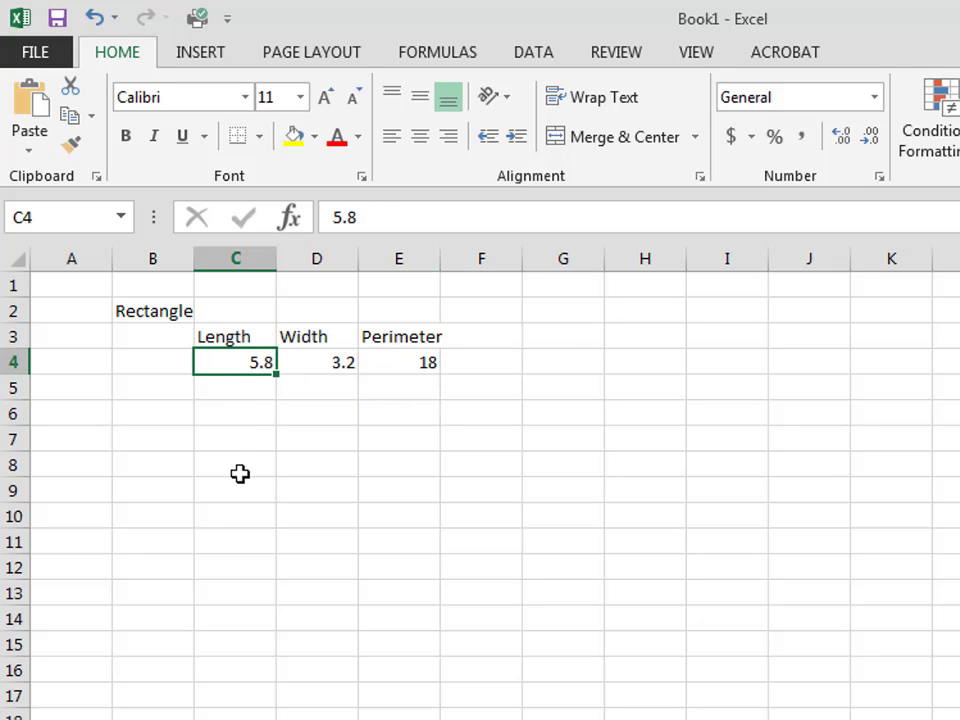
type("7")
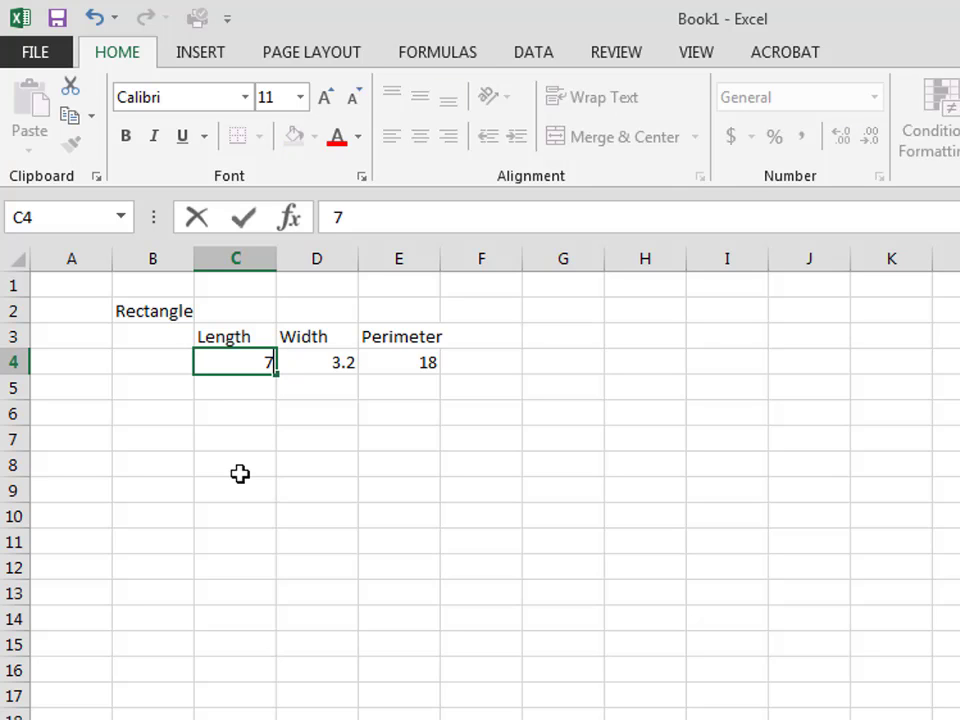
key("Return")
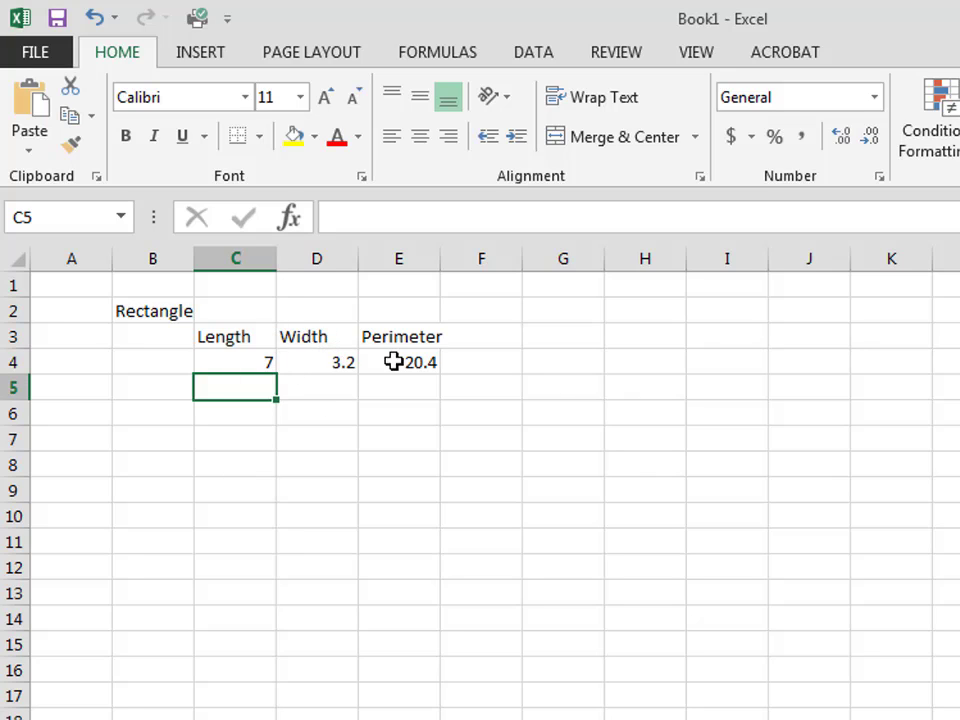
left_click(327, 369)
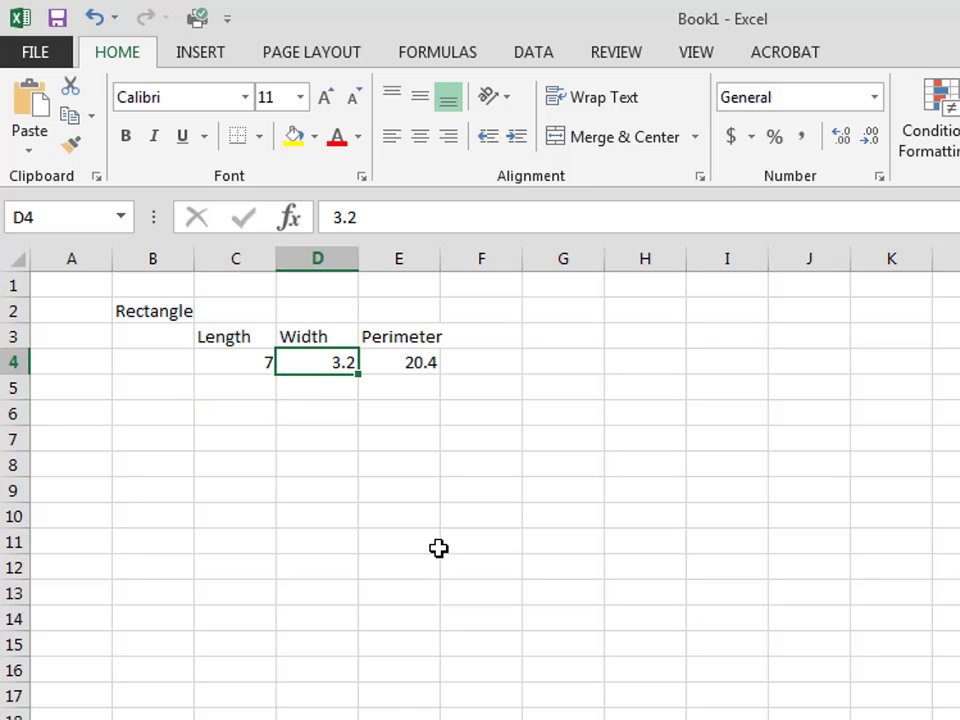
type("15")
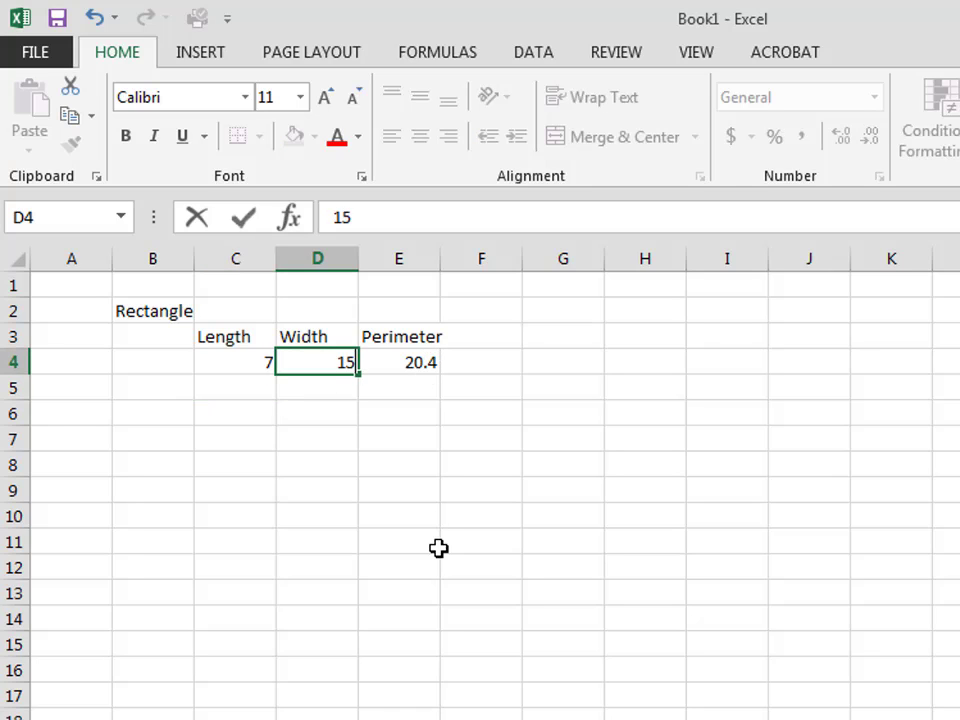
key("Return")
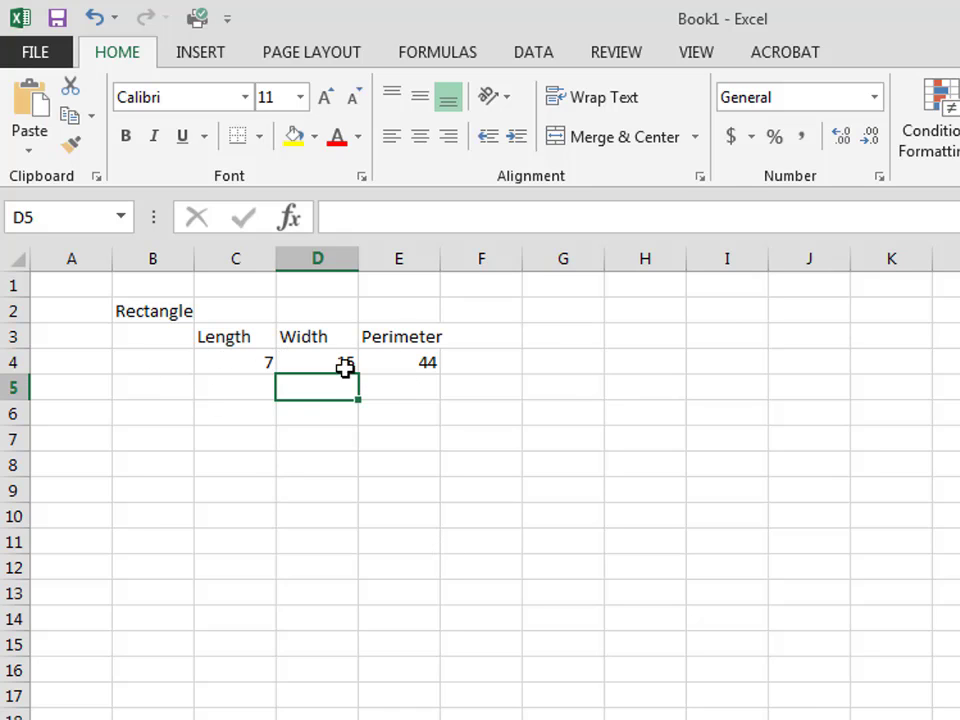
Add a second rectangle in row 5 with a length of 7.3 and a width of 4
left_click(240, 384)
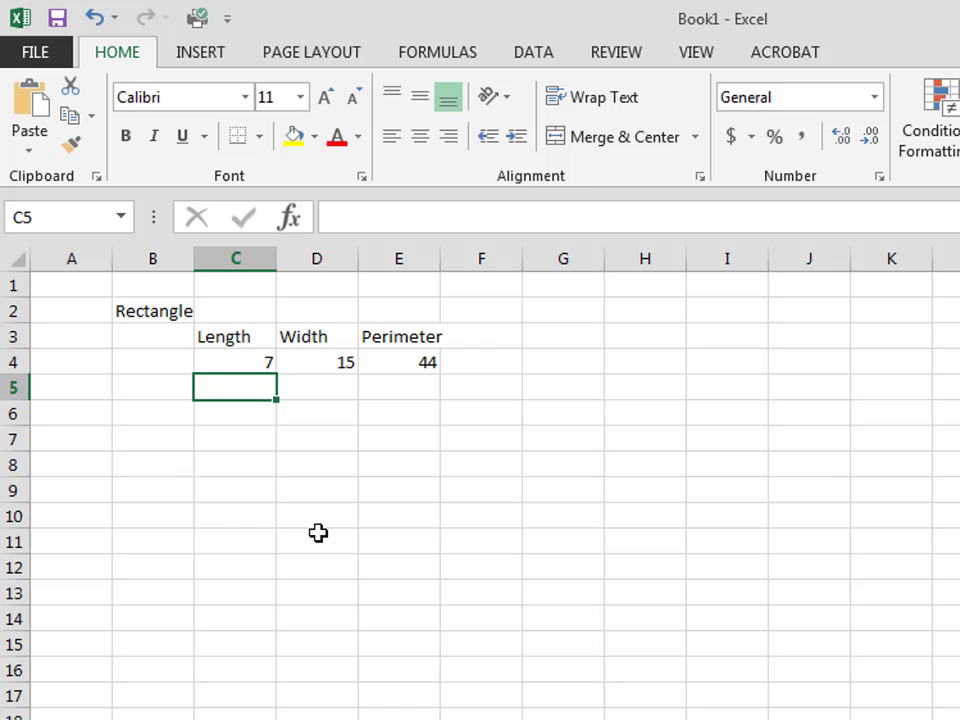
type("7.")
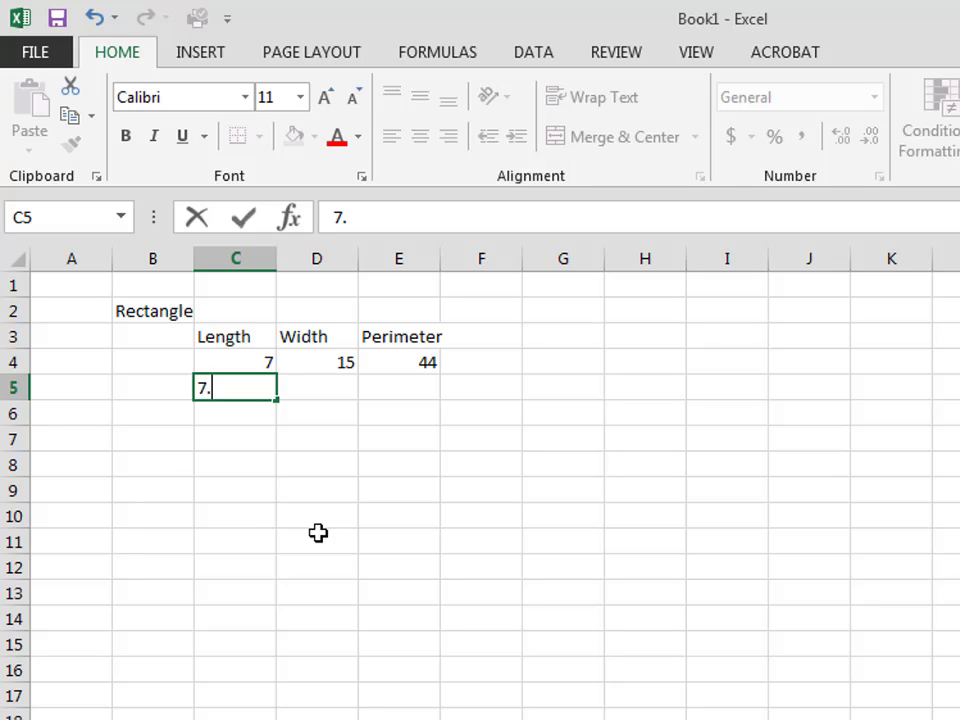
type("3")
key("Tab")
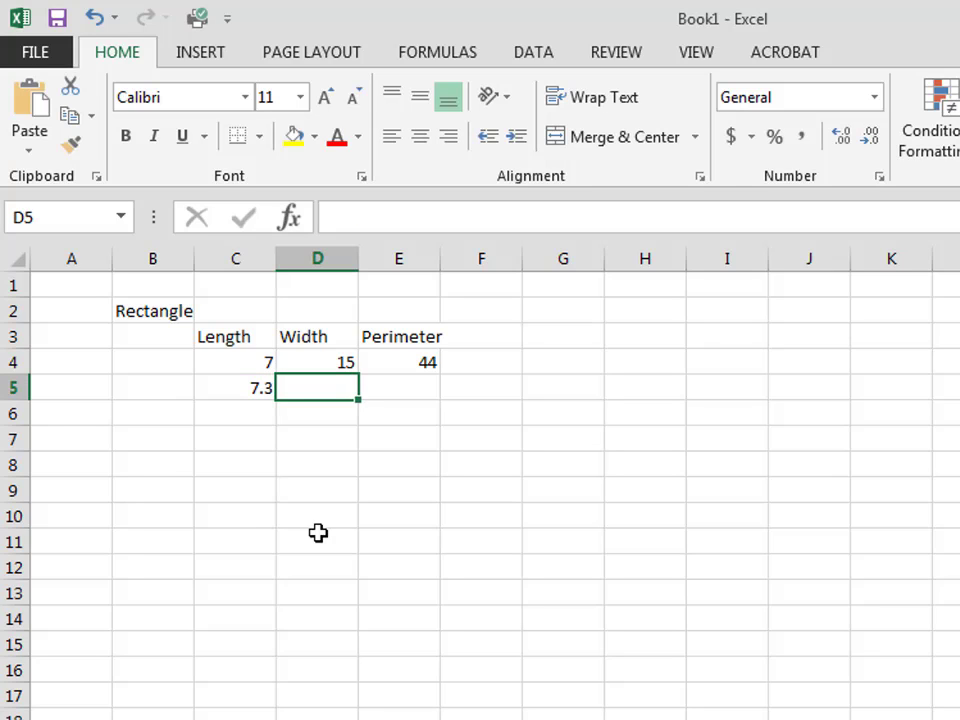
type("4")
key("Tab")
Fill the perimeter formula from E4 down to E5, and select E4 to check its formula
key("Up")
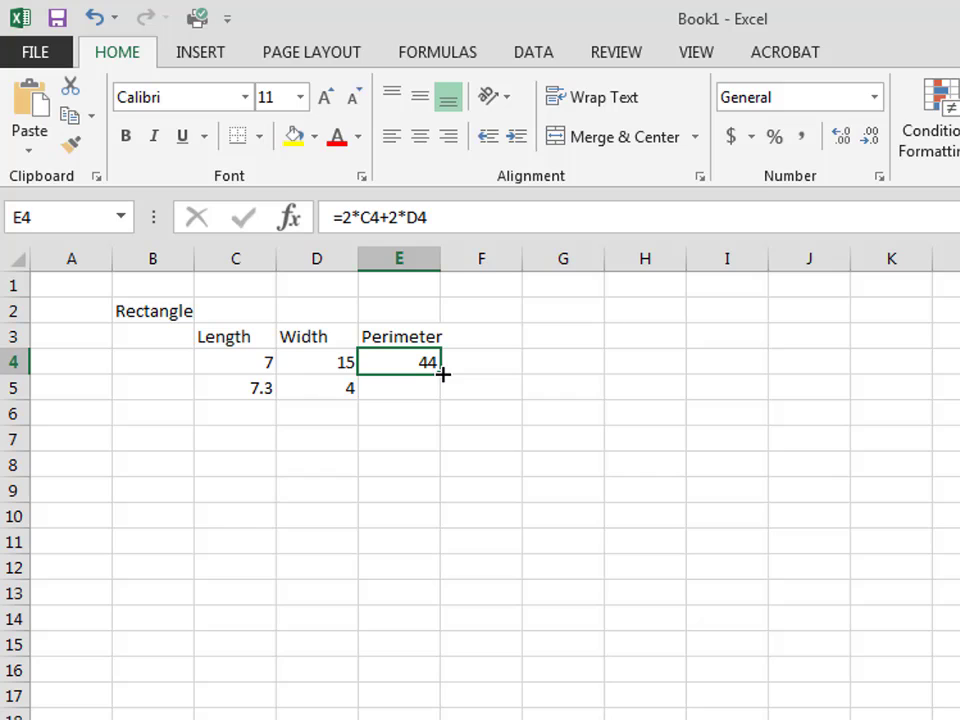
left_click_drag(441, 380, 438, 401)
left_click(408, 366)
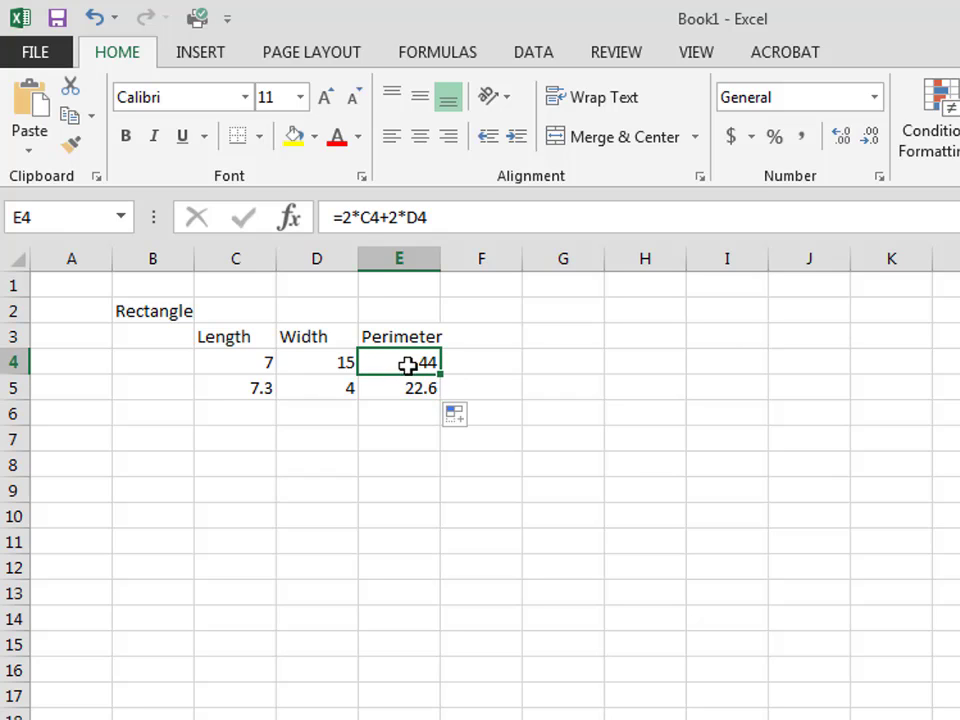
Inspect which length and width cells the perimeter formulas in E4 and E5 refer to
left_click(372, 217)
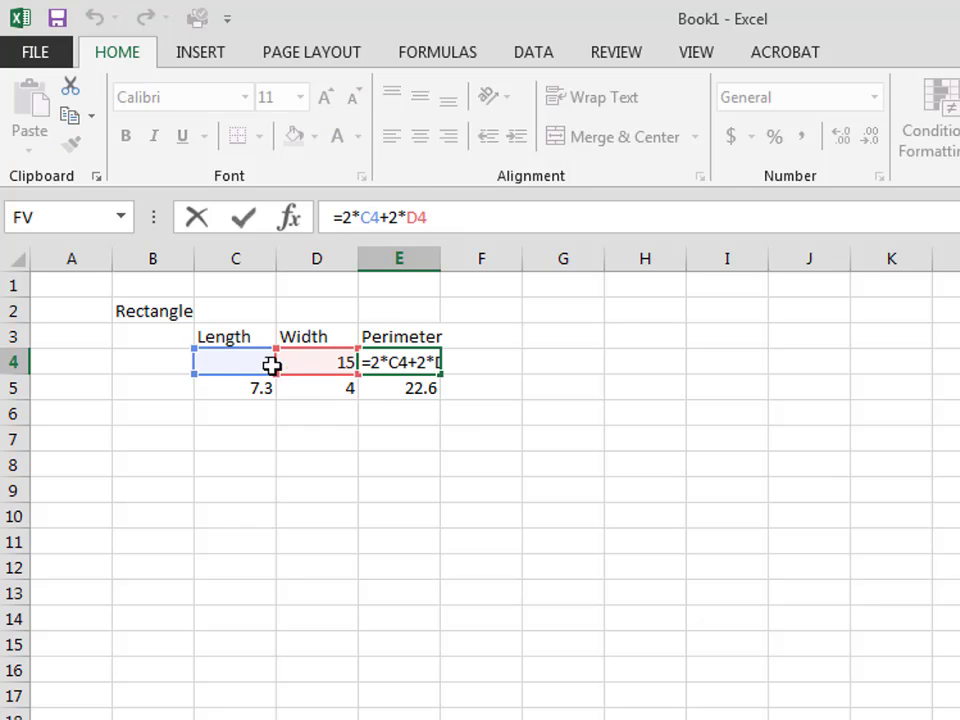
key("Return")
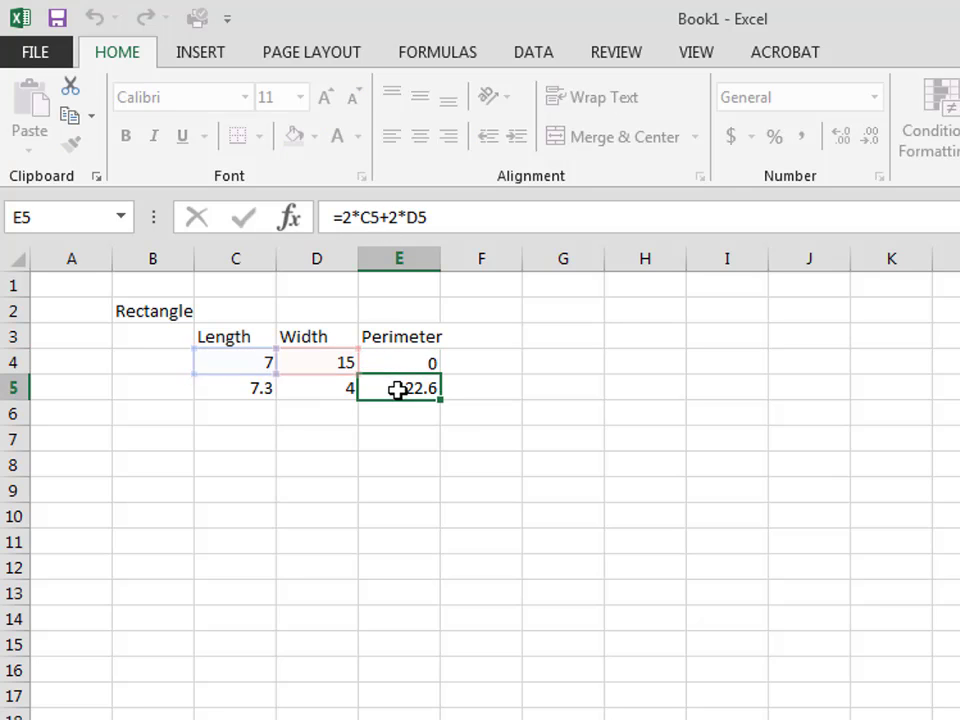
left_click(388, 217)
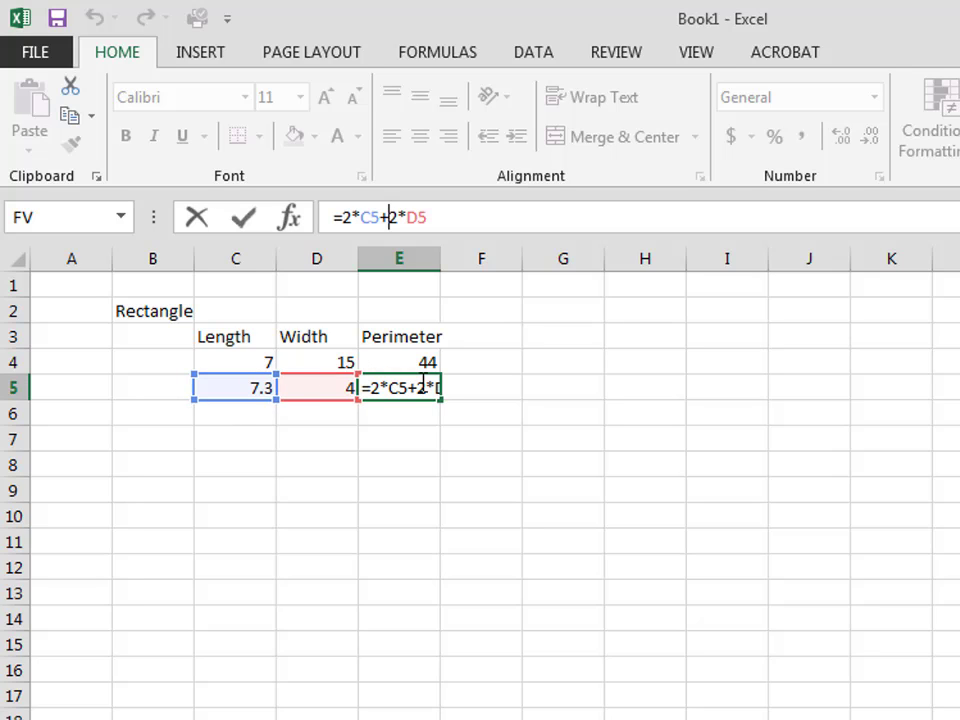
key("Return")
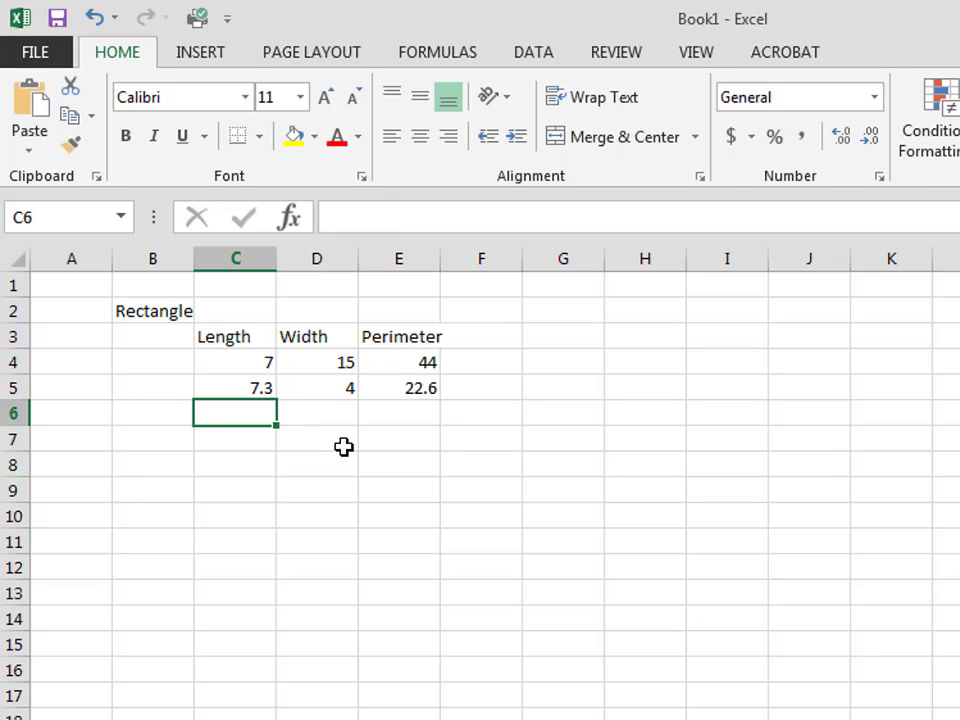
Add two more rectangles: length 5 and width 6 in row 6, length 12 and width 15 in row 7
type("5")
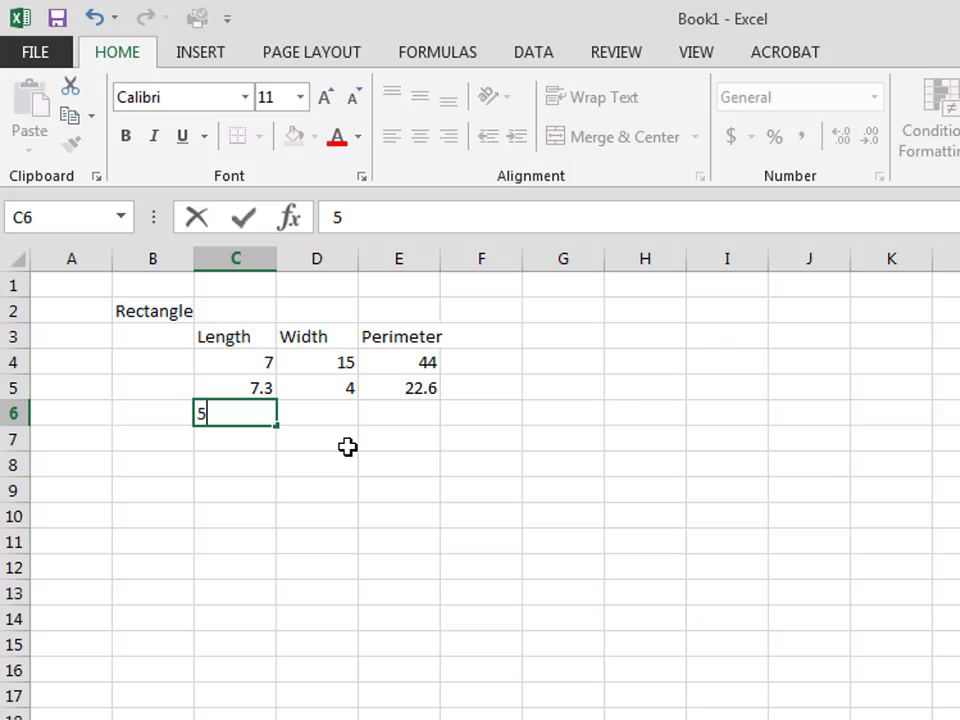
key("Tab")
type("6")
key("Return")
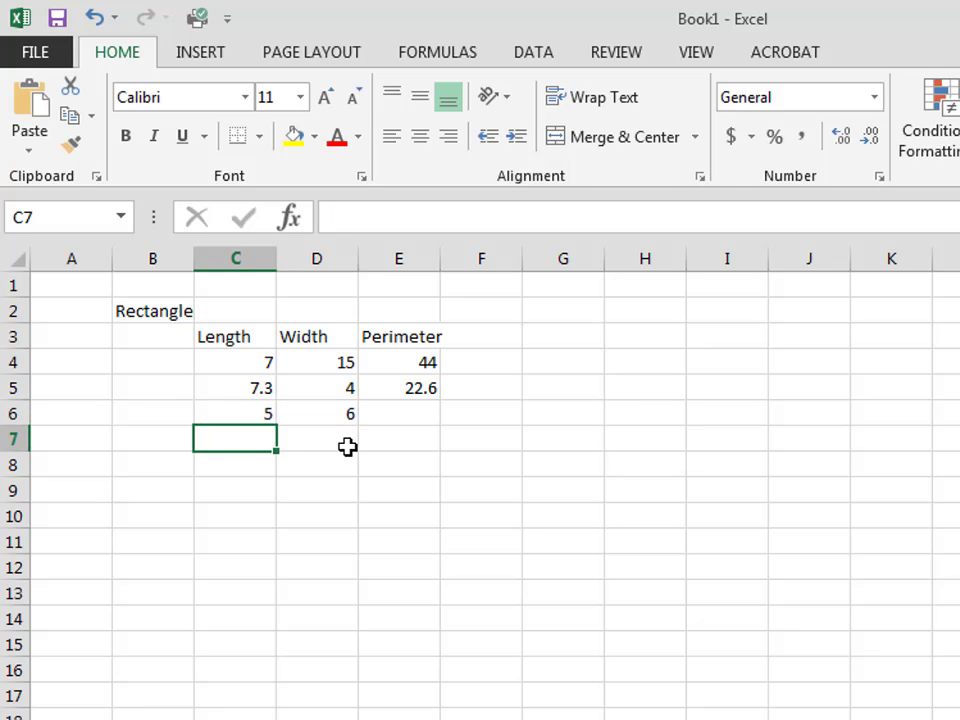
type("12")
key("Tab")
type("15")
key("Down")
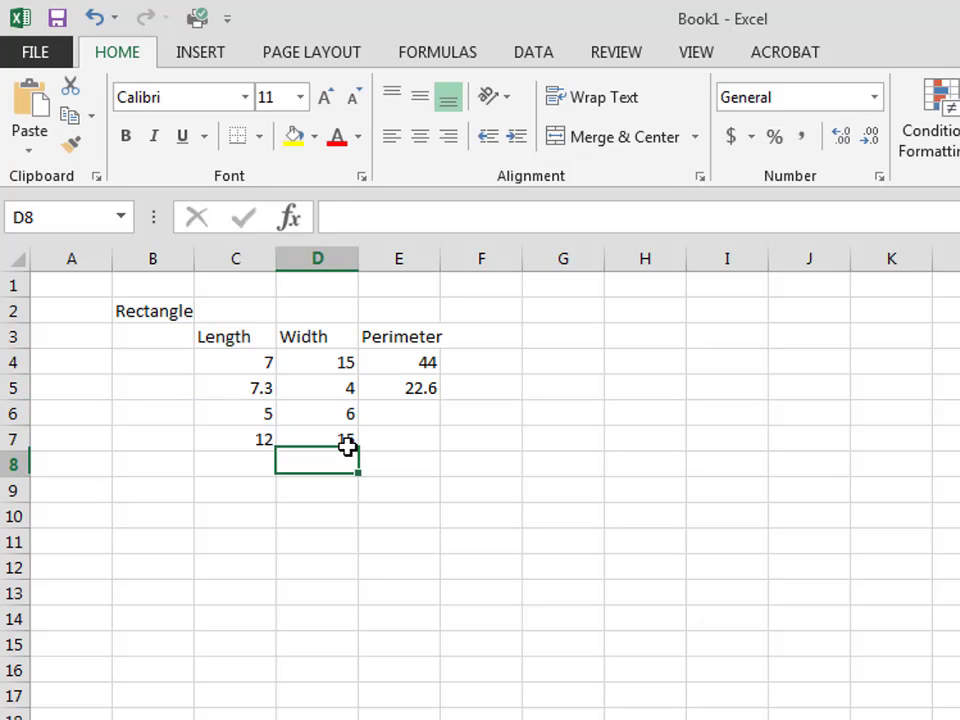
Add rectangles with length 39 and width 40 in row 8, and length 2 and width 138 in row 9
key("Left")
type("39")
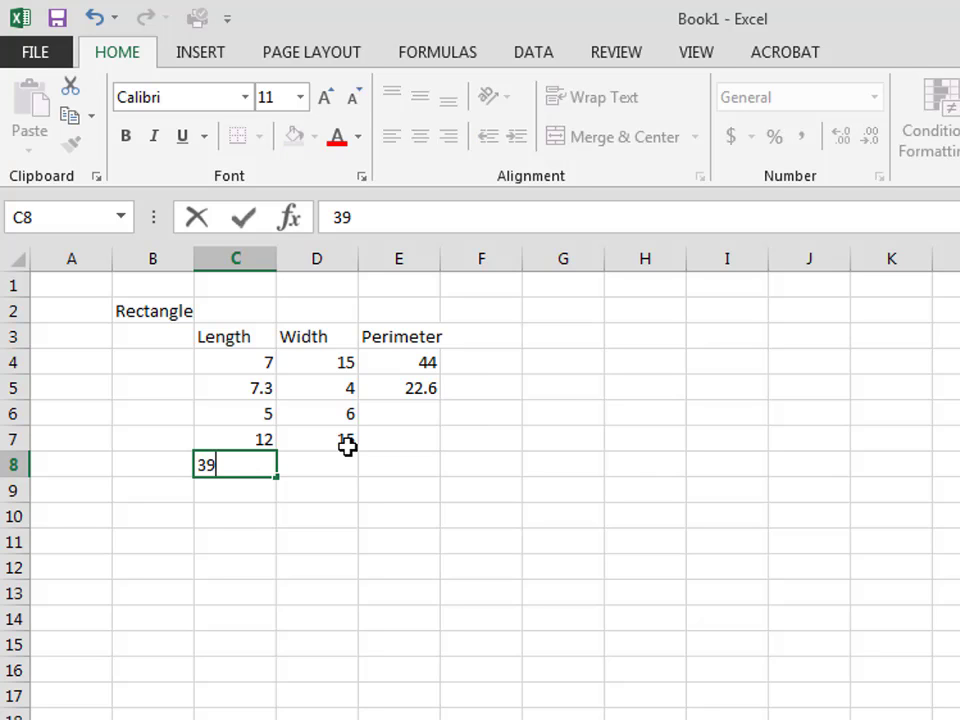
key("Tab")
type("40")
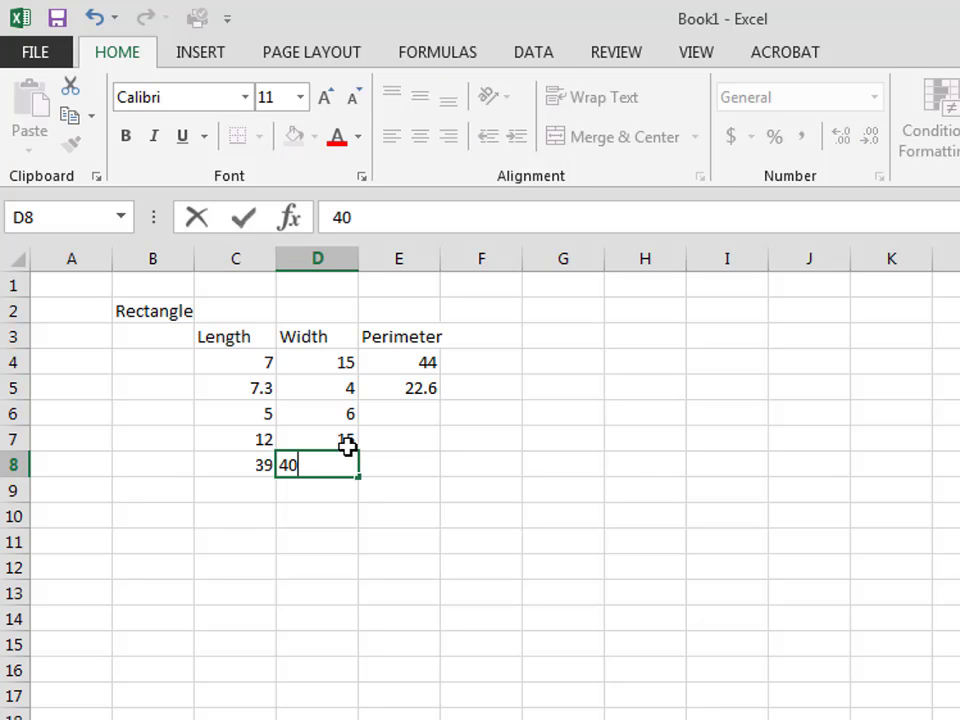
key("Return")
type("2")
key("Tab")
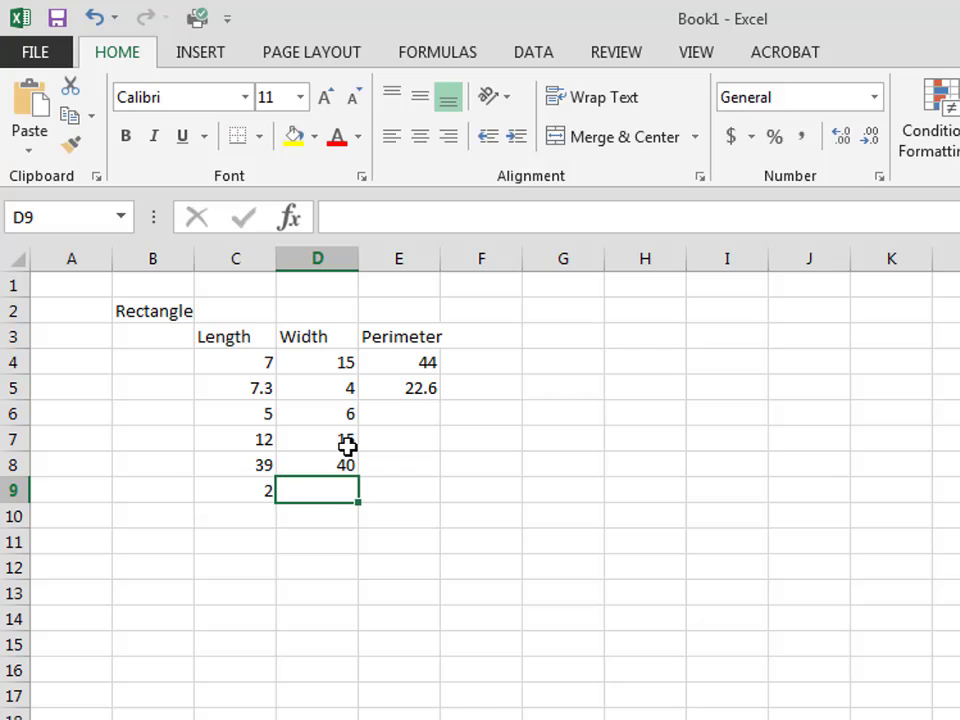
type("138")
key("Return")
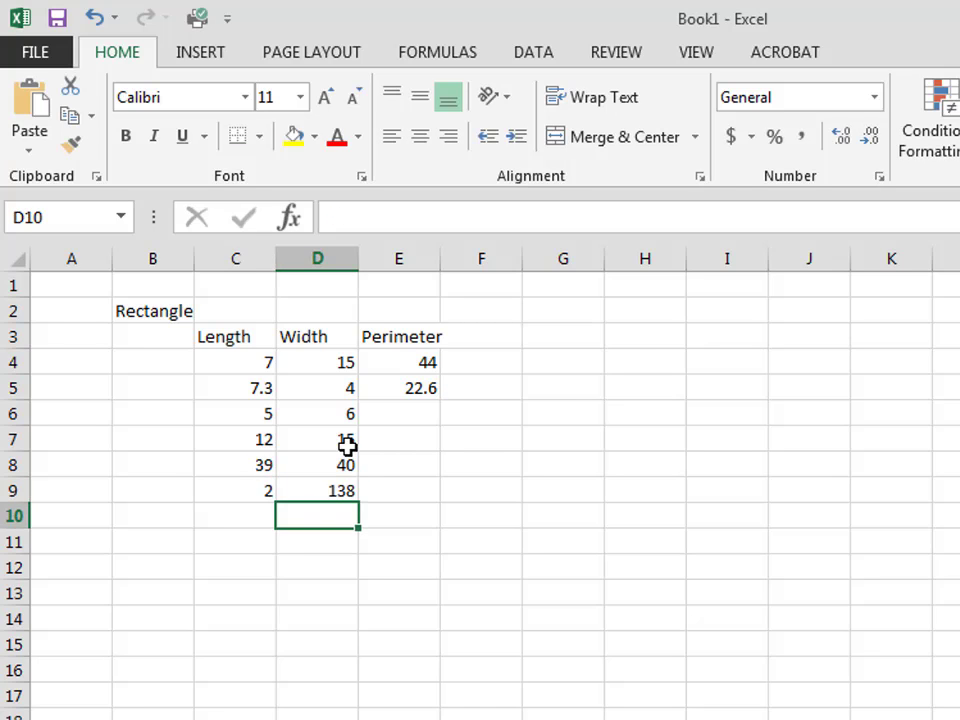
key("Up")
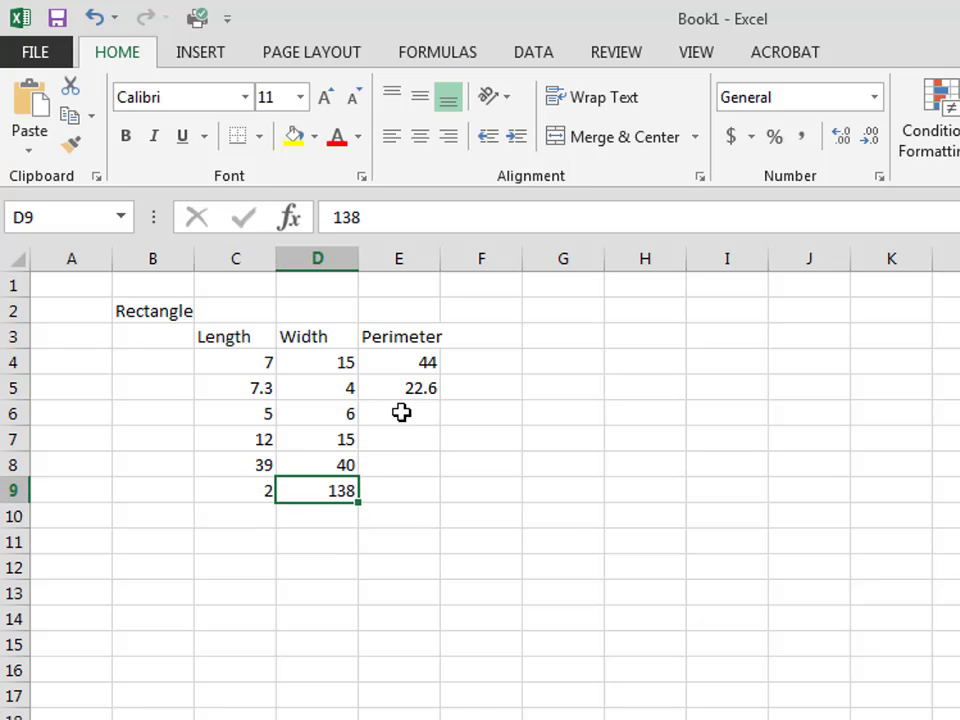
Copy the perimeter formula from E5 into E6:E9 and check the formulas in E7 and E9
left_click(420, 389)
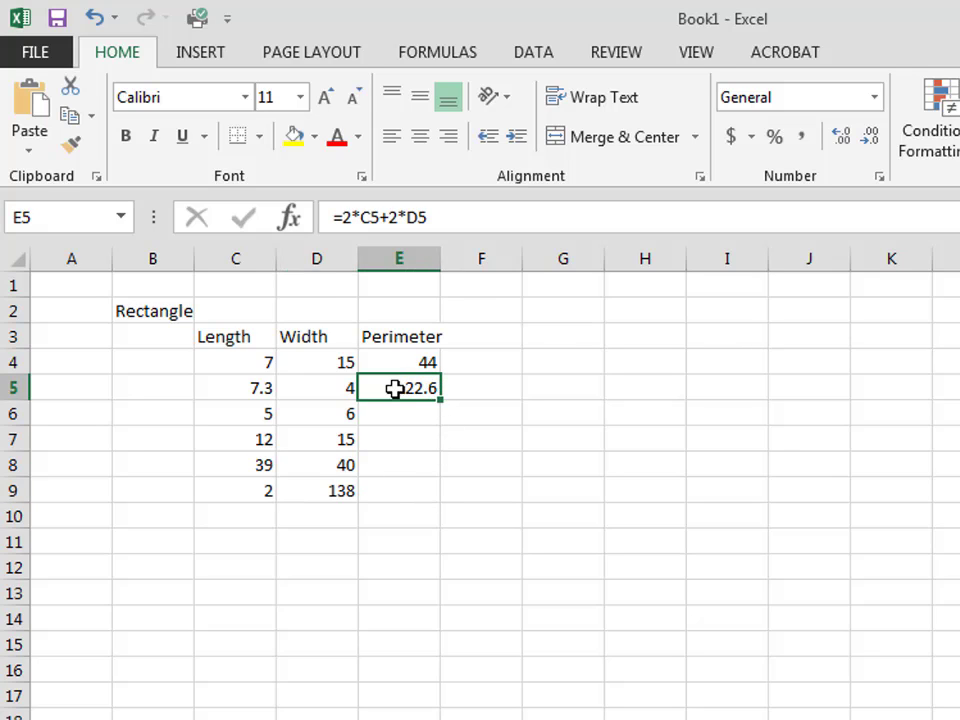
right_click(395, 389)
left_click(437, 440)
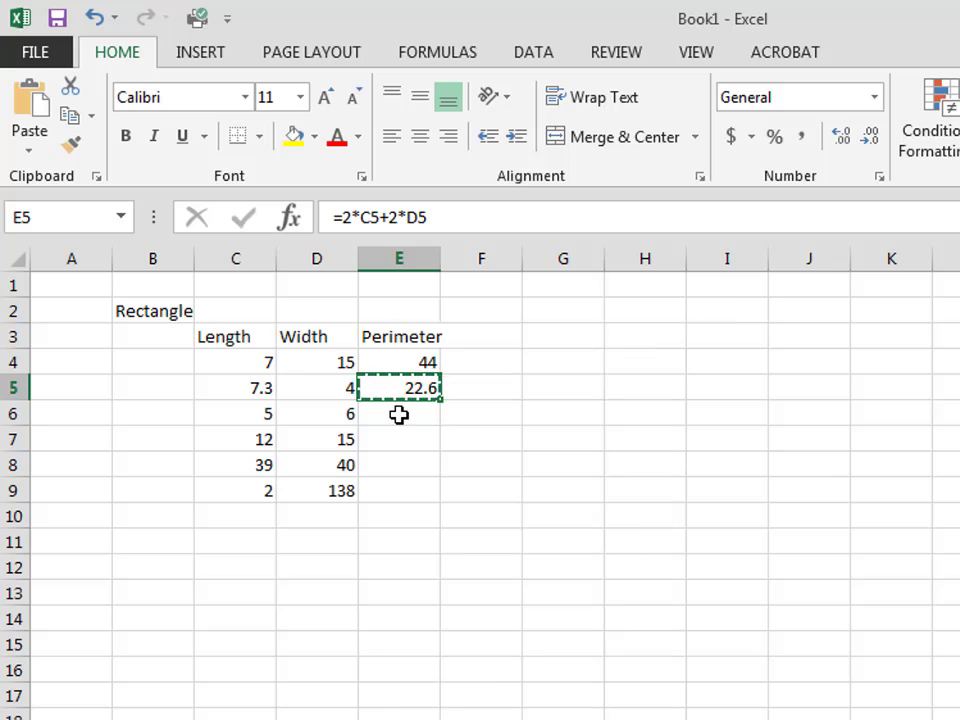
left_click_drag(399, 413, 403, 491)
left_click(476, 408)
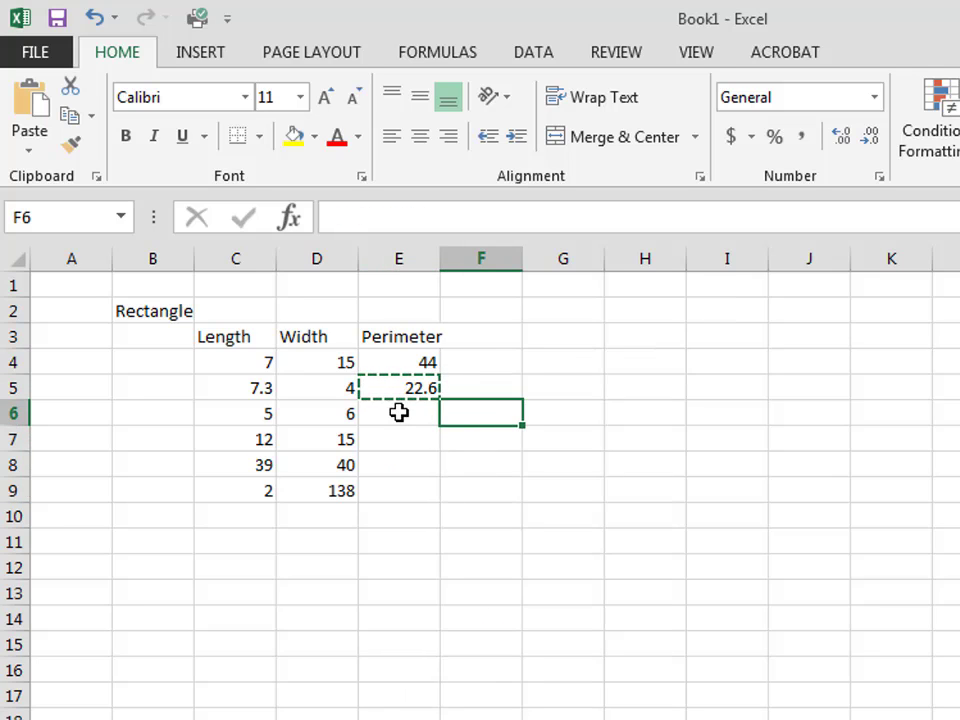
left_click(399, 413)
left_click_drag(399, 413, 403, 486)
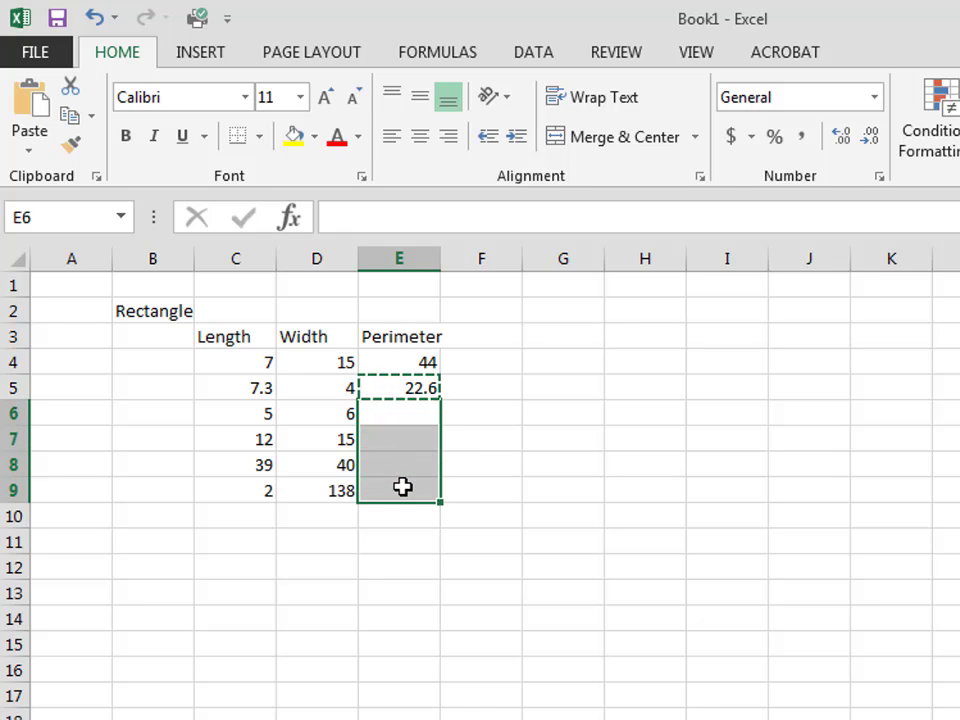
right_click(398, 434)
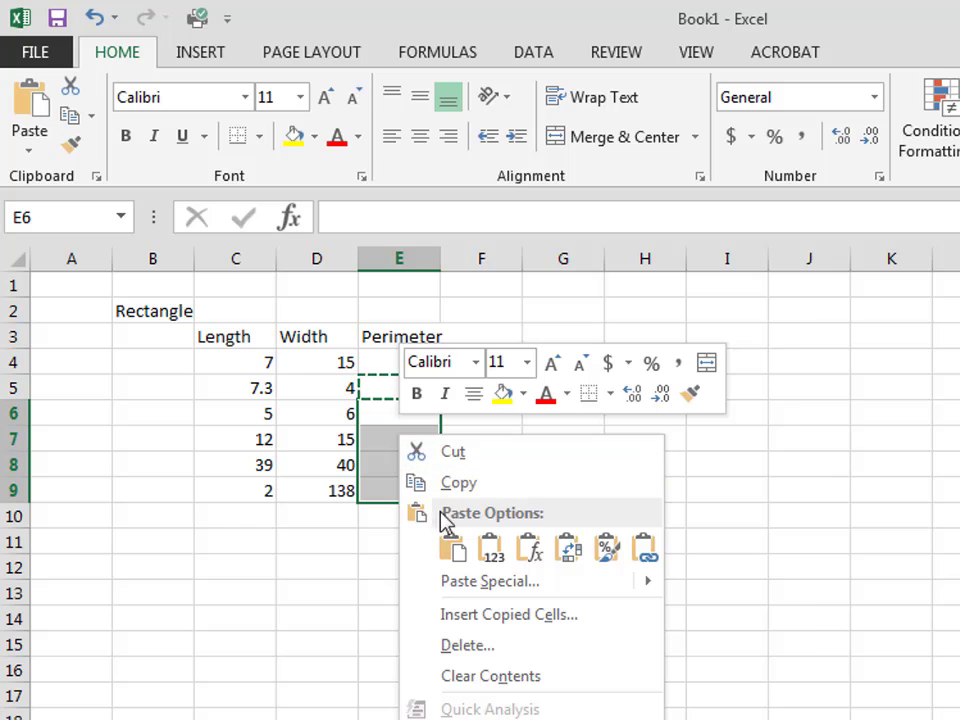
left_click(452, 548)
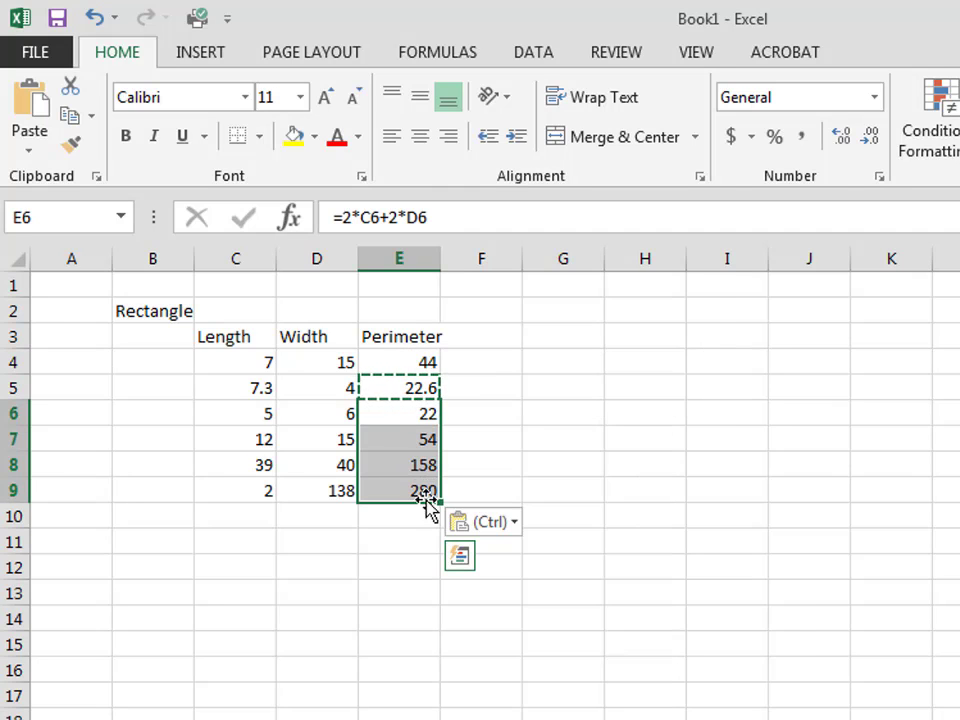
left_click(410, 428)
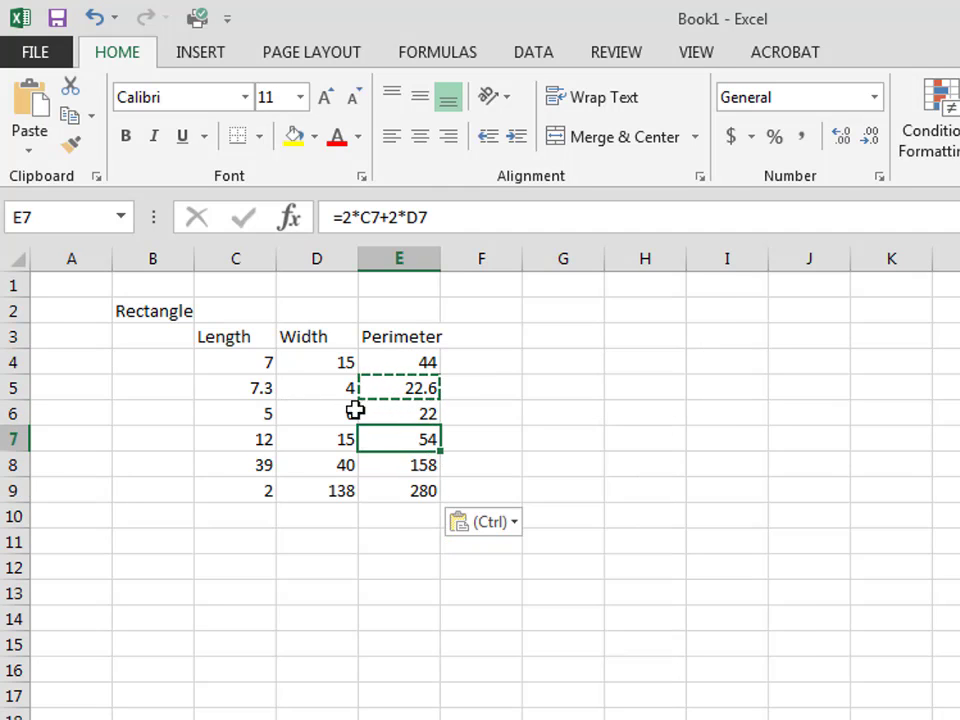
left_click(415, 487)
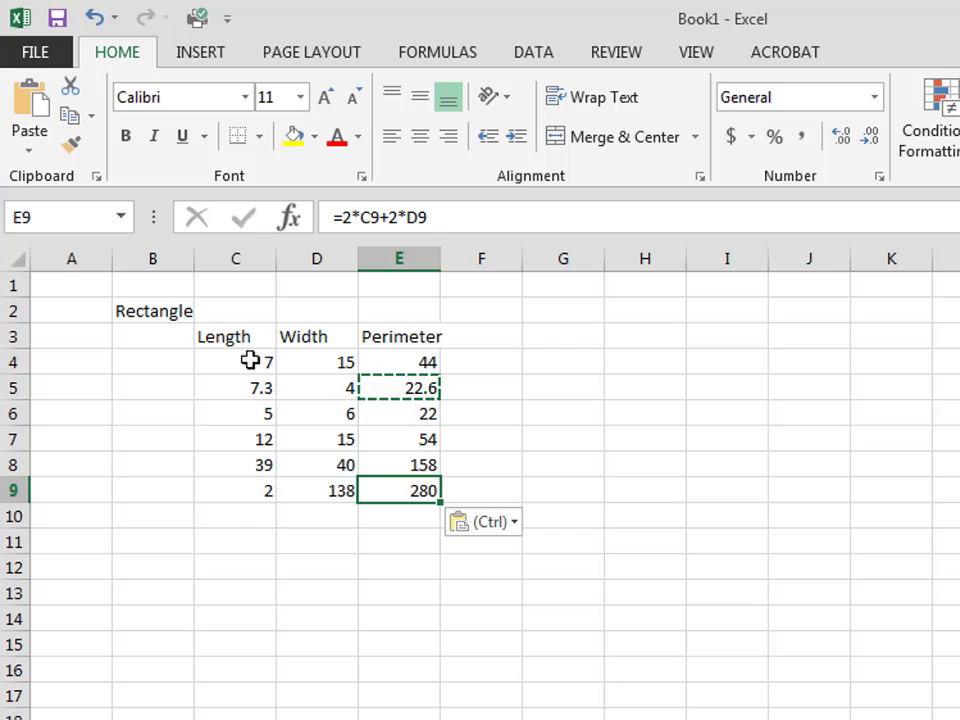
Clear the rectangle table in B2:E10 and enter the title Temperature in B2
left_click_drag(146, 313, 440, 508)
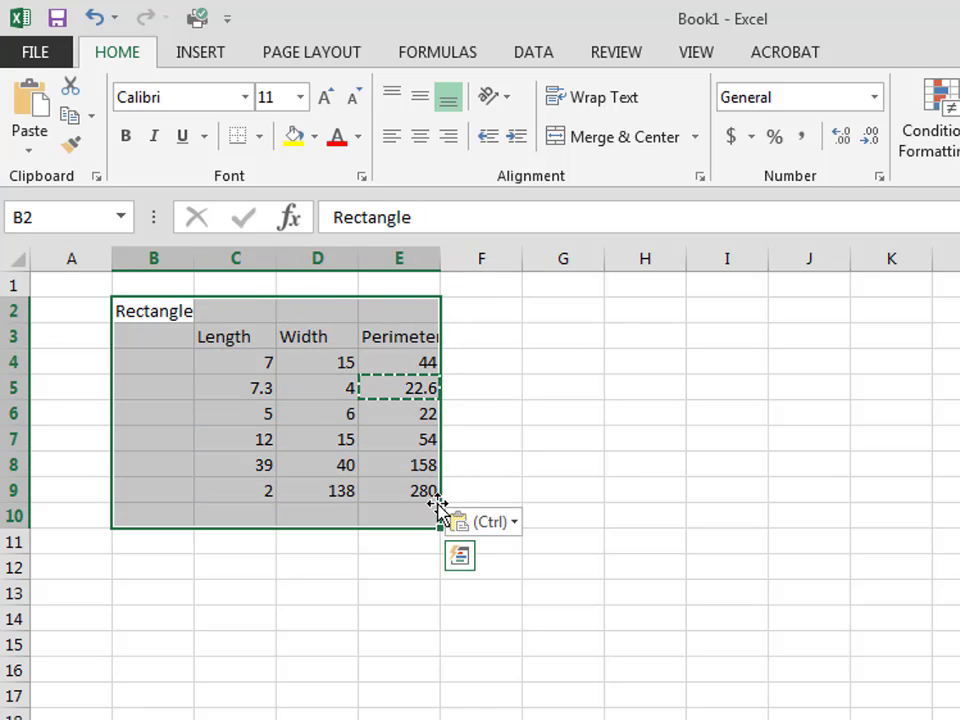
key("Delete")
left_click(171, 313)
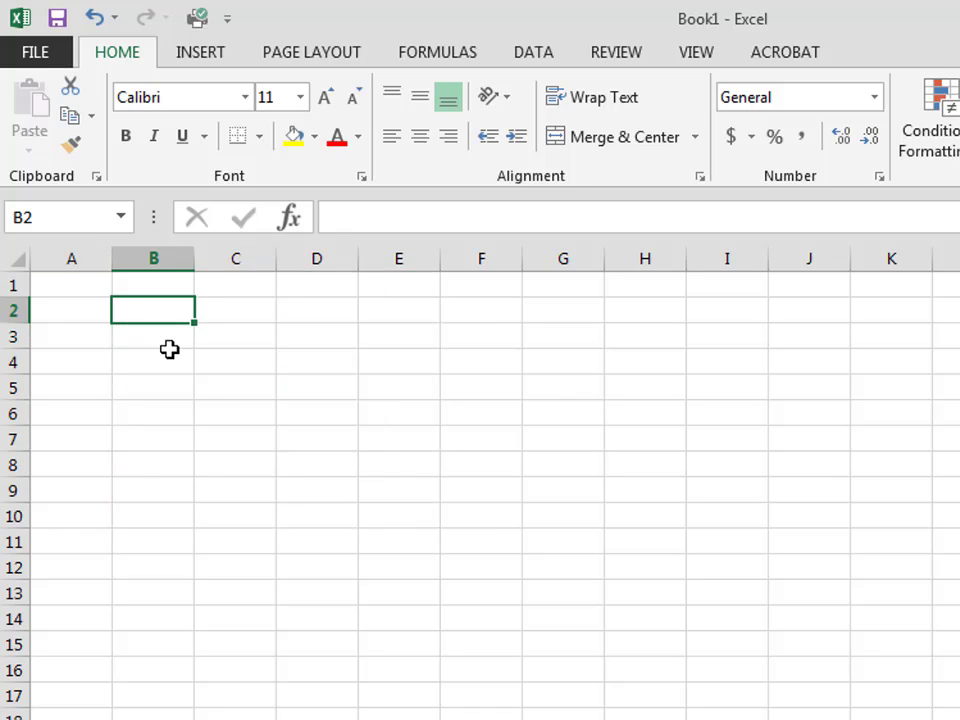
type("Fa")
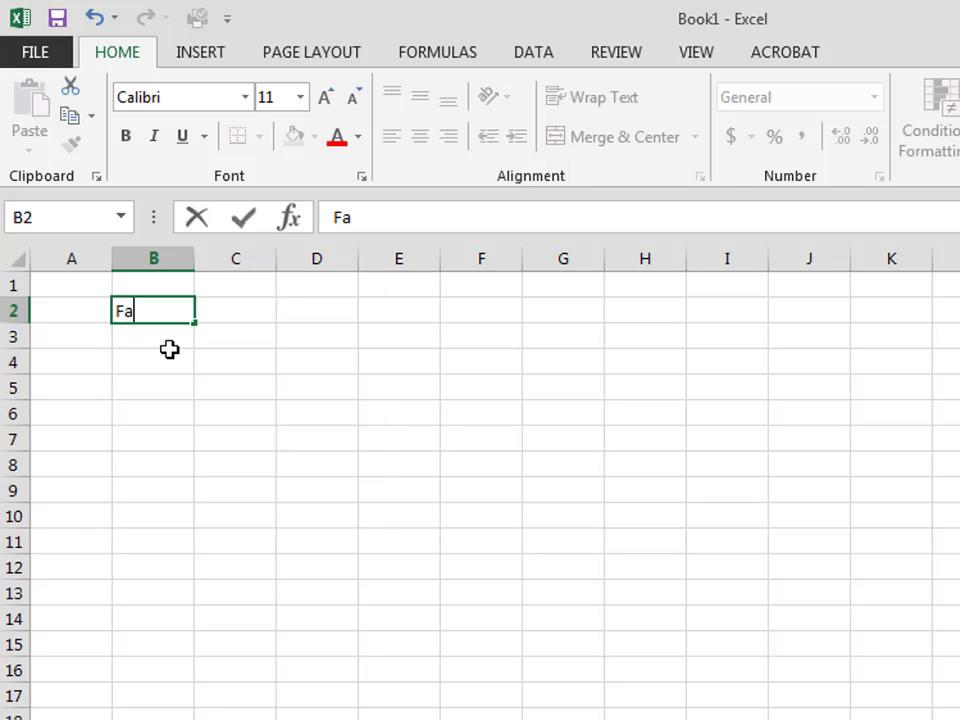
key("BackSpace")
key("BackSpace")
type("mperature")
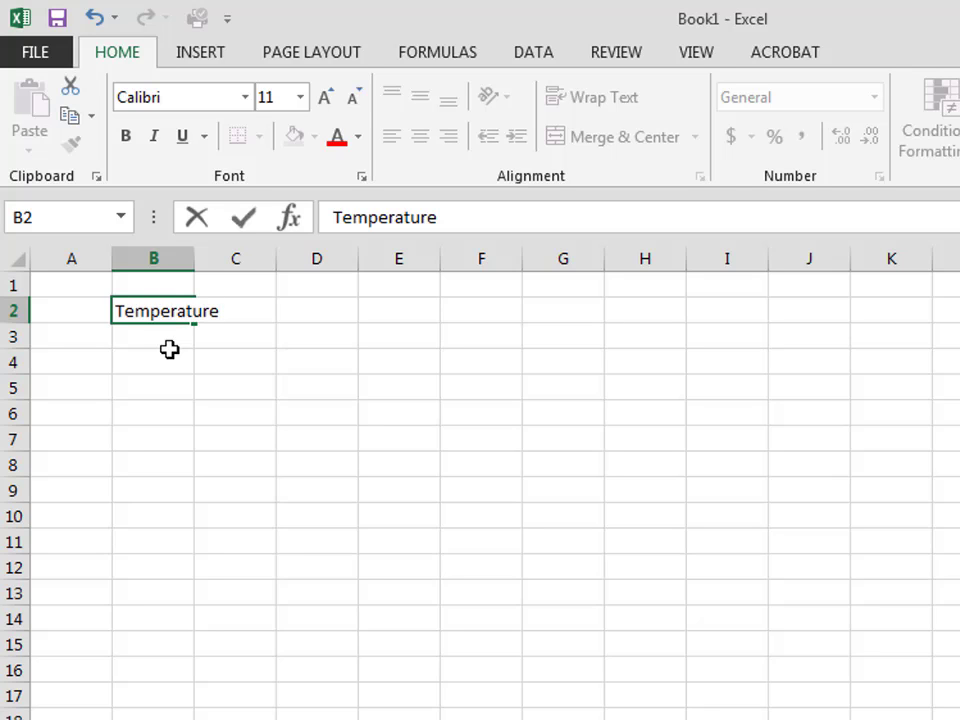
key("Return")
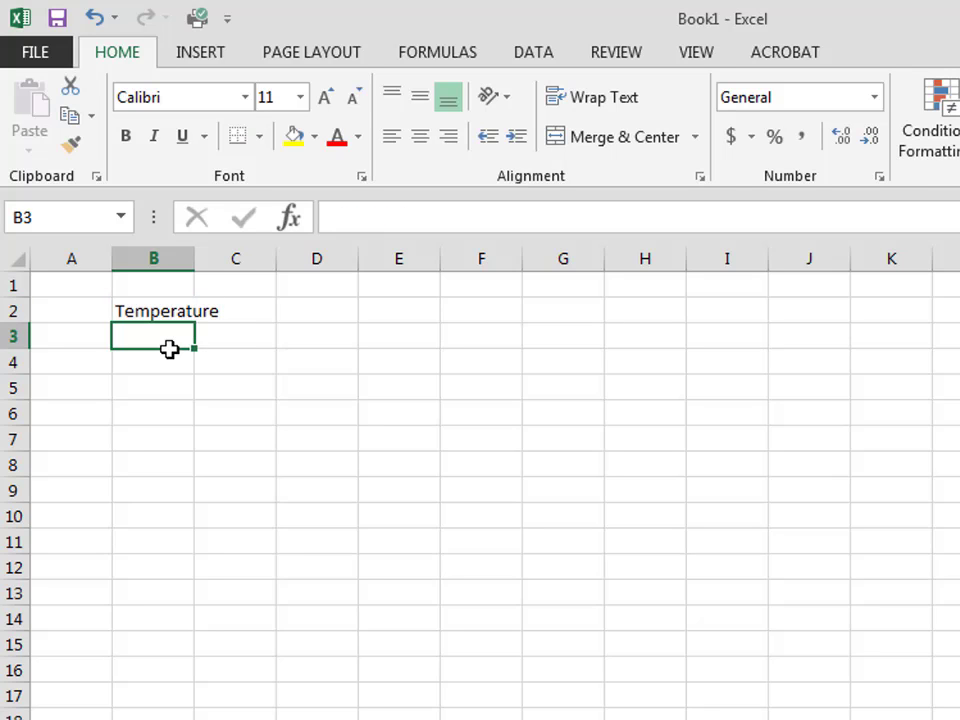
Enter the headings Fahrenheit in B4 and Celsius in C4, and widen column B to fit its text
key("Return")
type("Fa")
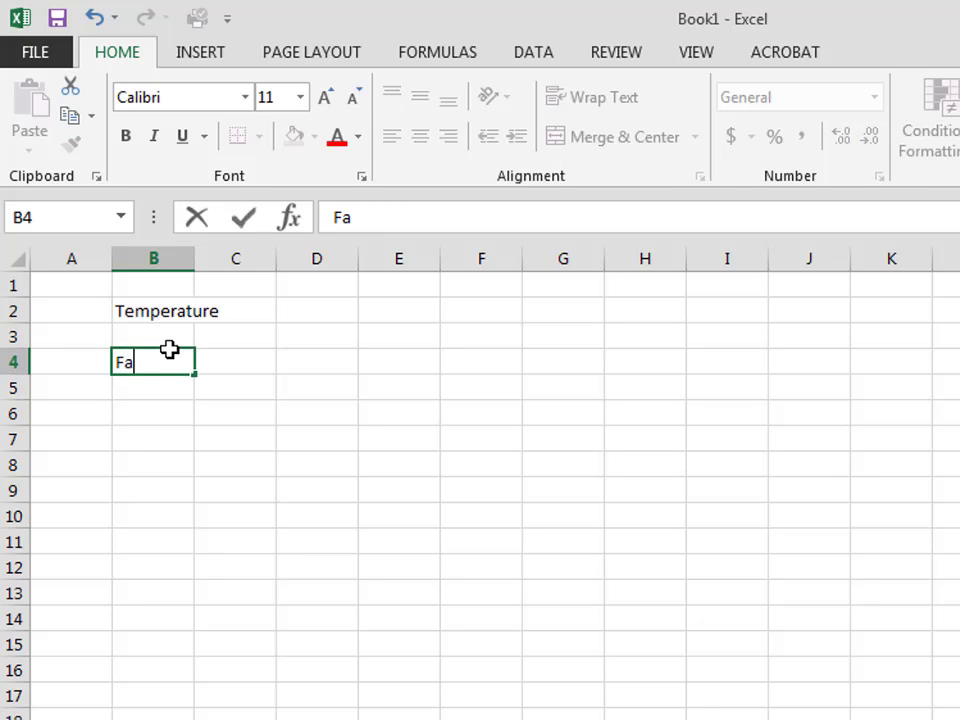
type("hrenheit")
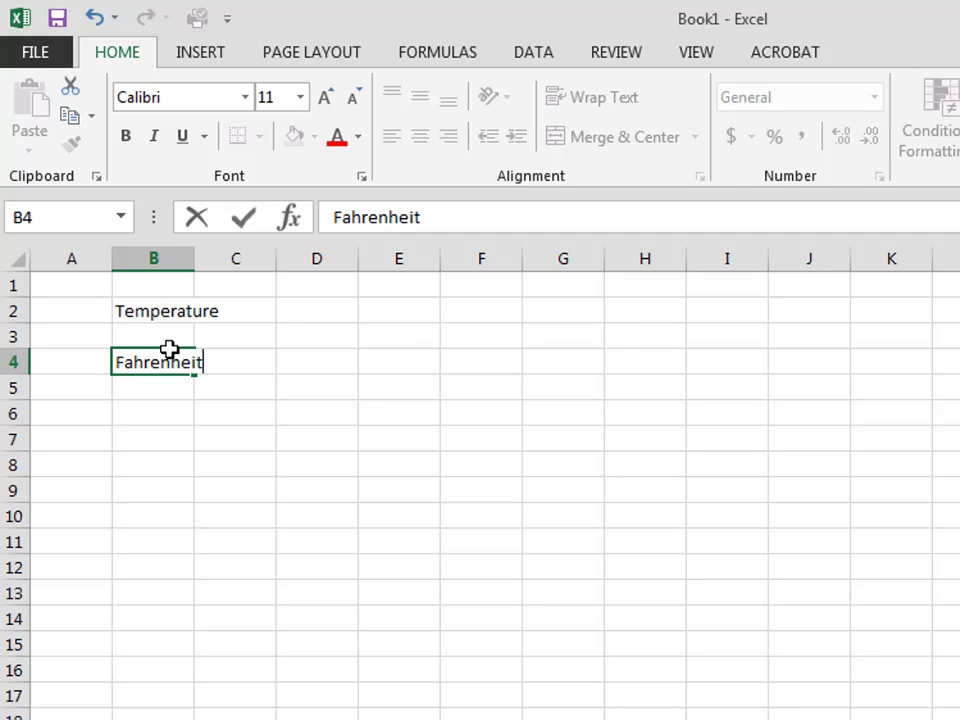
key("Tab")
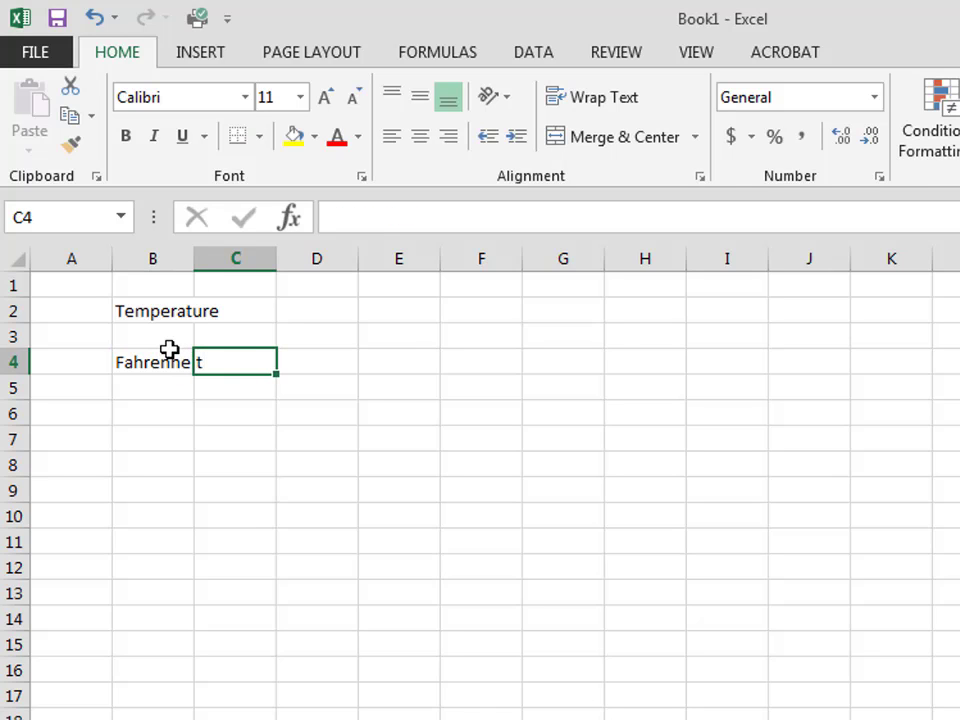
type("Celc")
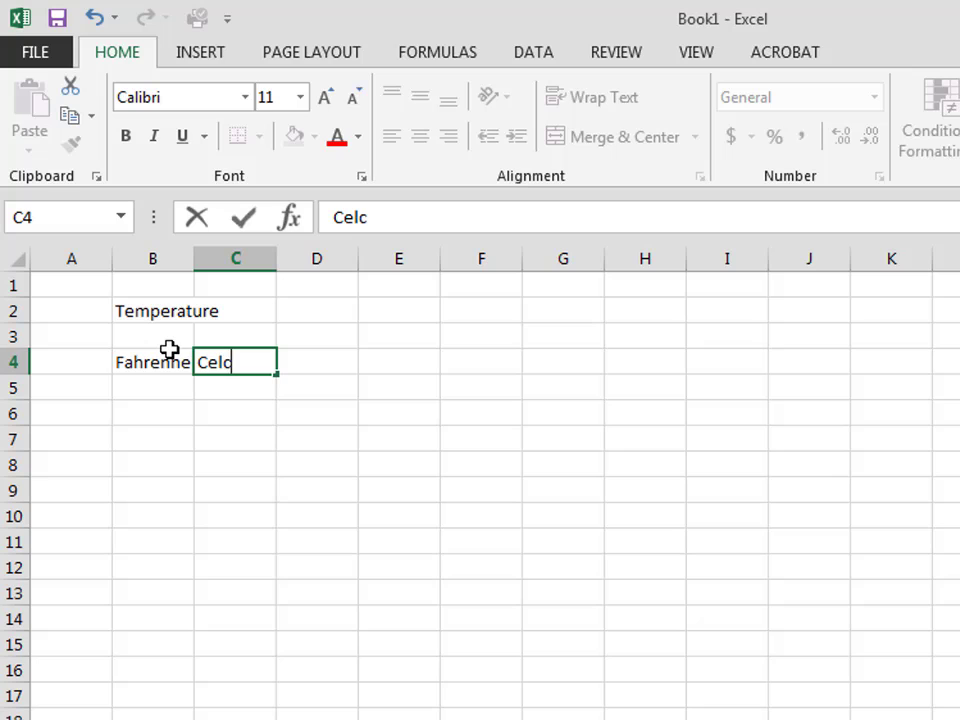
key("BackSpace")
type("sius")
key("Return")
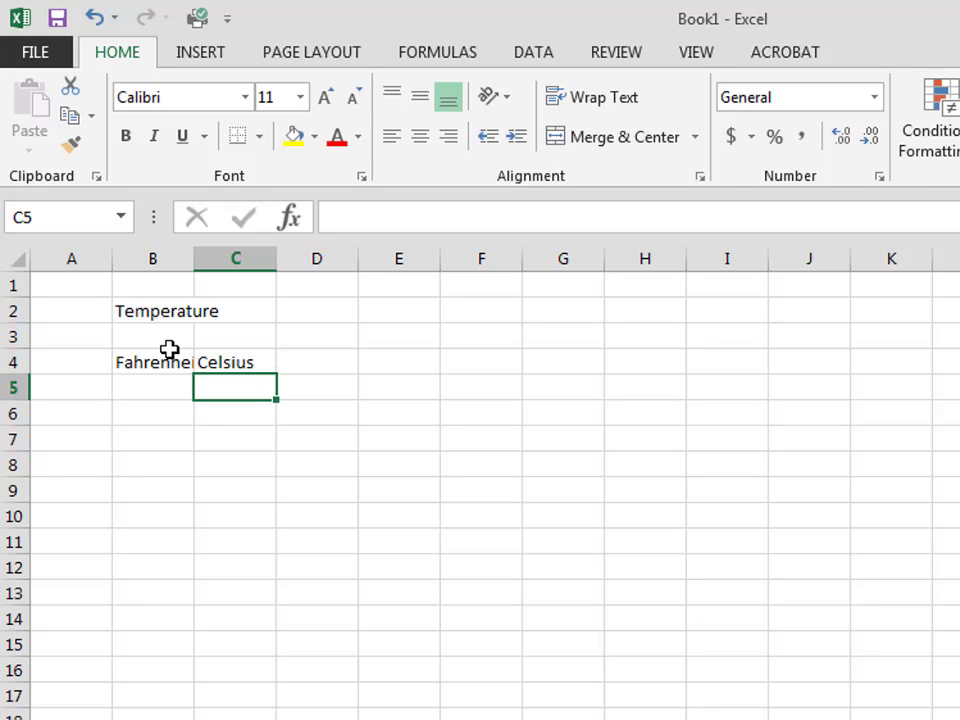
left_click_drag(194, 259, 219, 258)
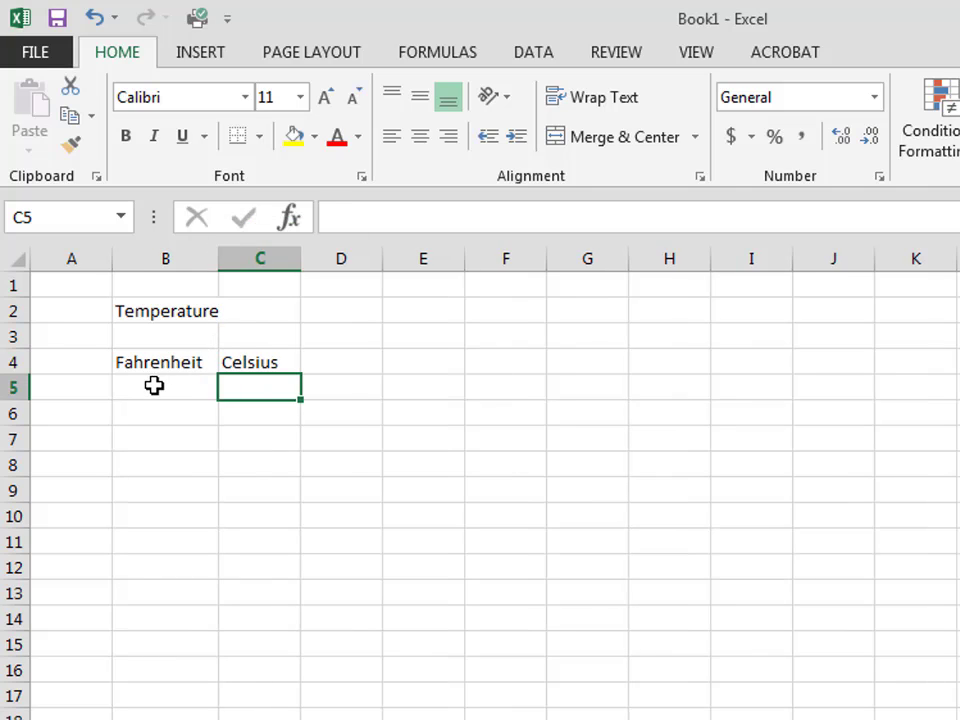
Enter 50 as the first Fahrenheit temperature in B5
left_click(155, 387)
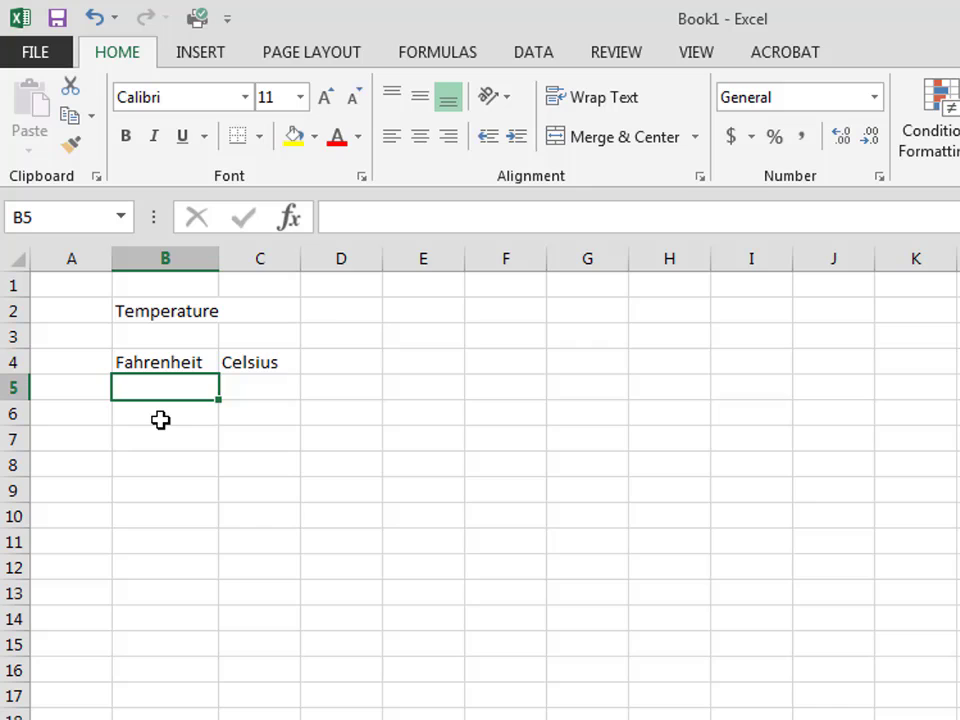
type("50")
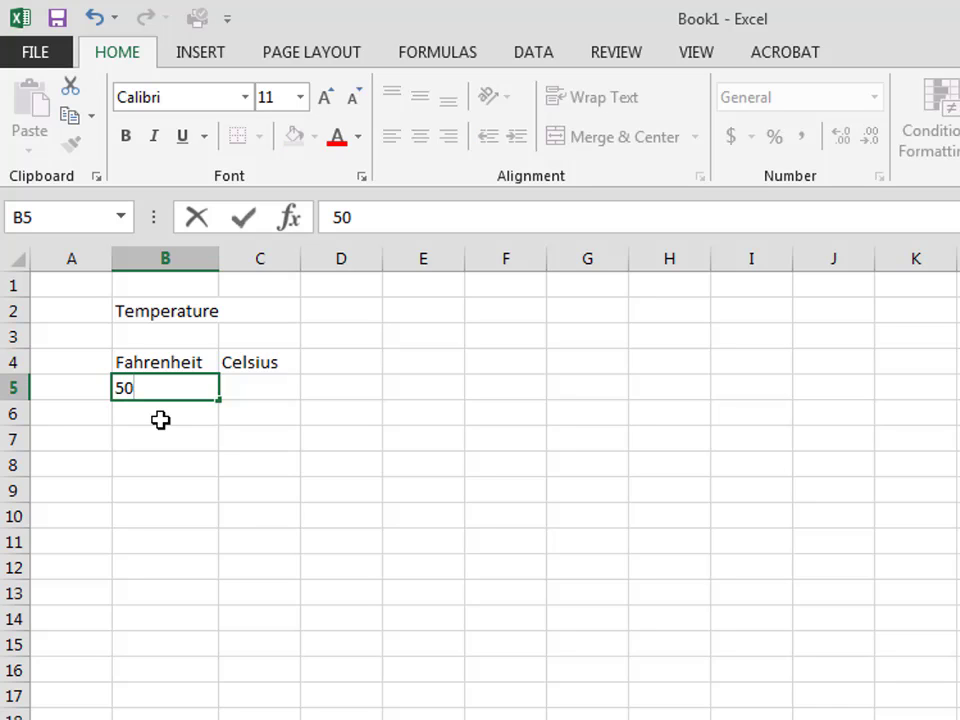
key("Tab")
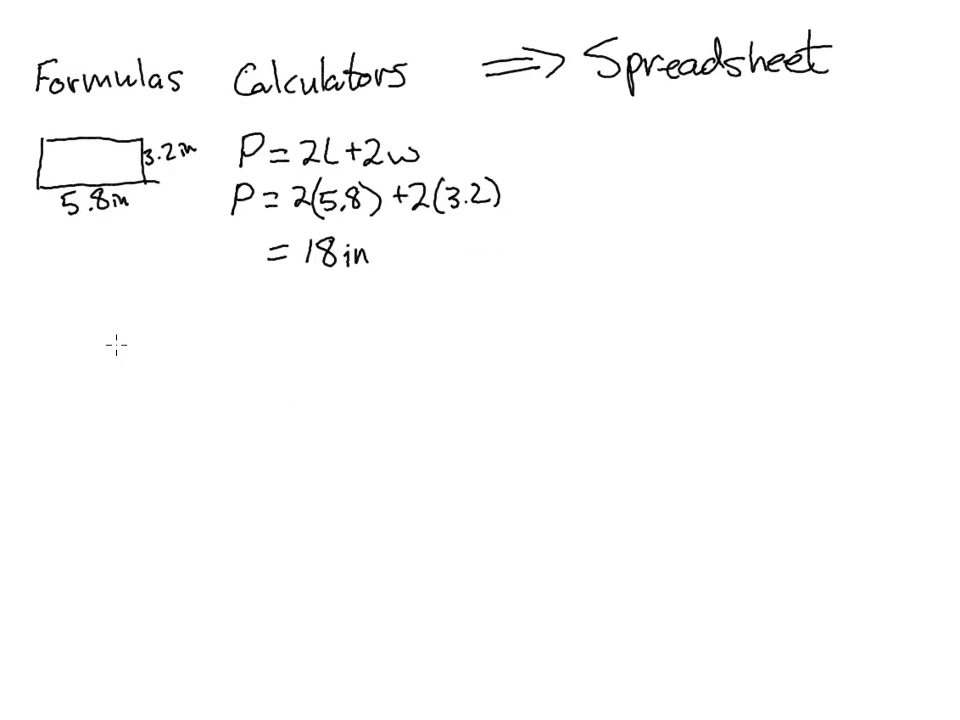
On the whiteboard, handwrite the heading Temp and the formula C = 5/9 (F − 32) below the perimeter example, with an arrow to F
mouse_move(100, 346)
left_mouse_down()
mouse_move(141, 364)
mouse_move(226, 366)
left_mouse_up()
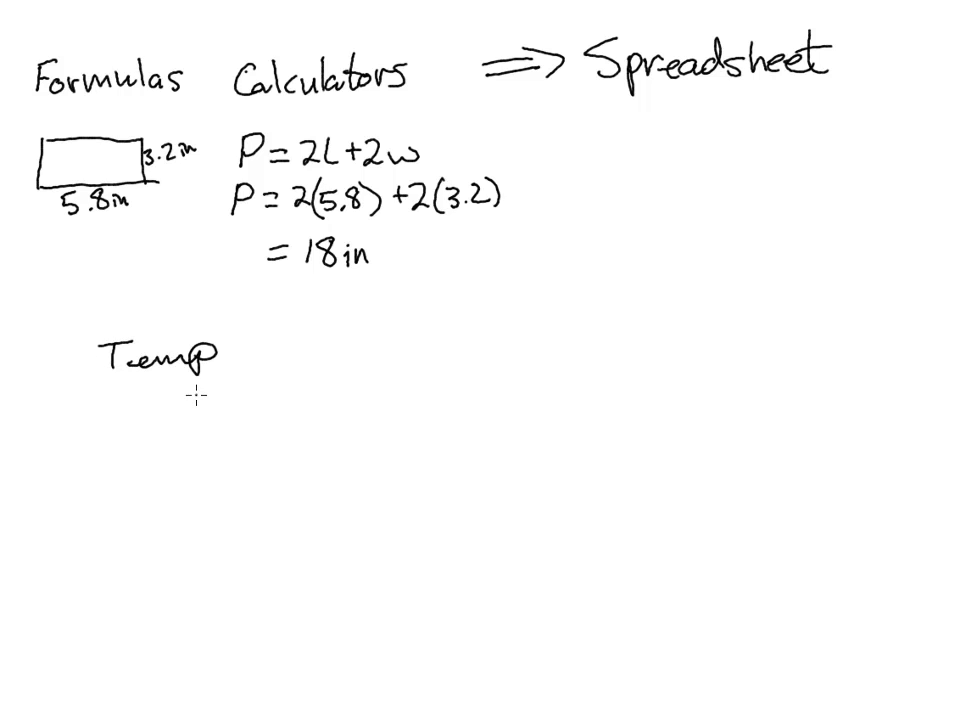
left_click_drag(190, 400, 187, 424)
left_click_drag(244, 402, 249, 406)
left_click_drag(229, 414, 318, 414)
left_click_drag(337, 391, 339, 406)
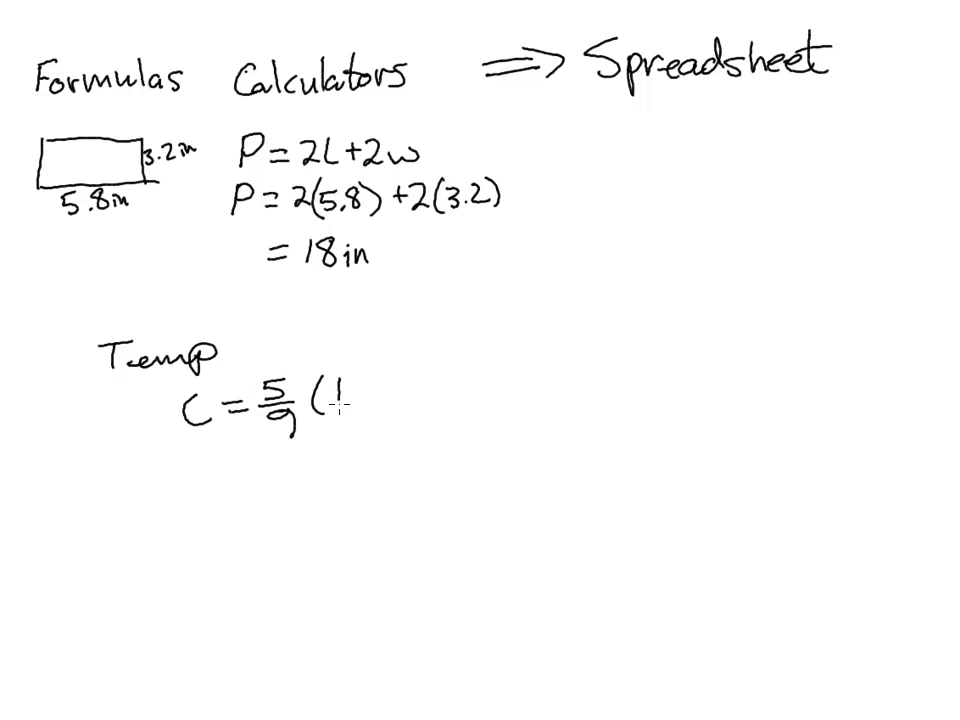
mouse_move(390, 385)
left_mouse_down()
mouse_move(408, 404)
mouse_move(468, 406)
left_mouse_up()
left_click_drag(362, 328, 347, 362)
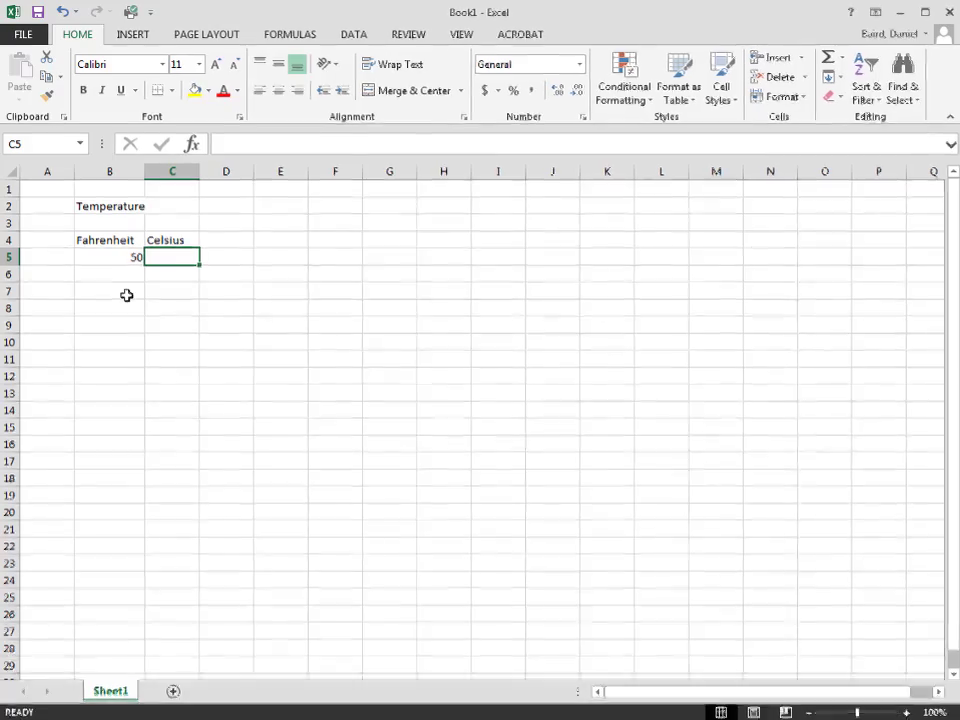
Back in the Excel spreadsheet, enter the Celsius conversion formula =5/9*(B5-32) in C5
type("=")
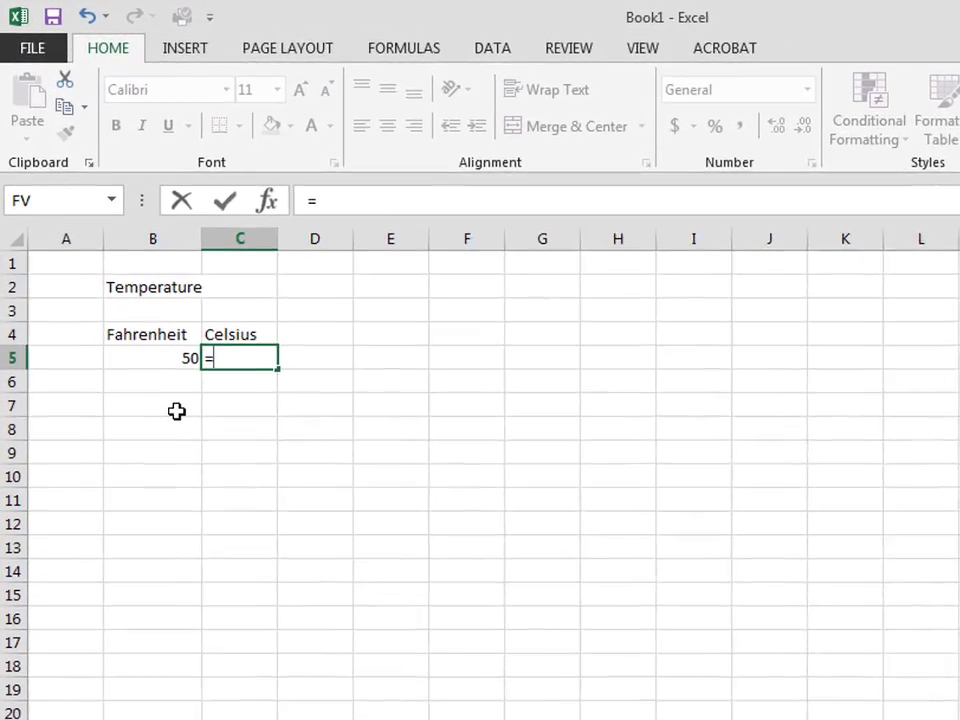
type("5/9")
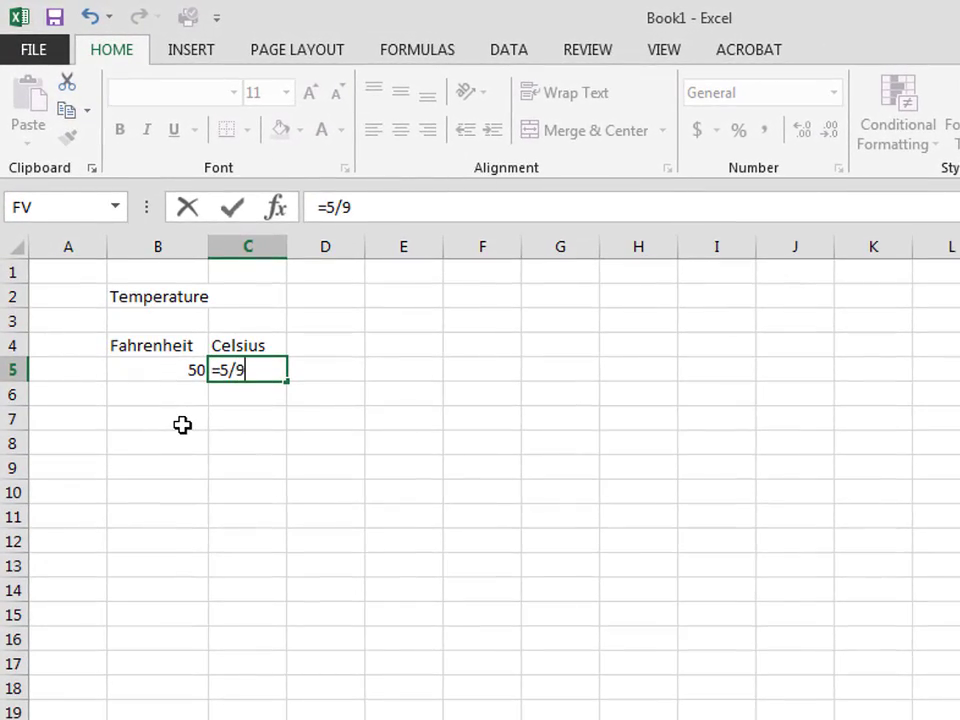
type("*9")
key("BackSpace")
type("(")
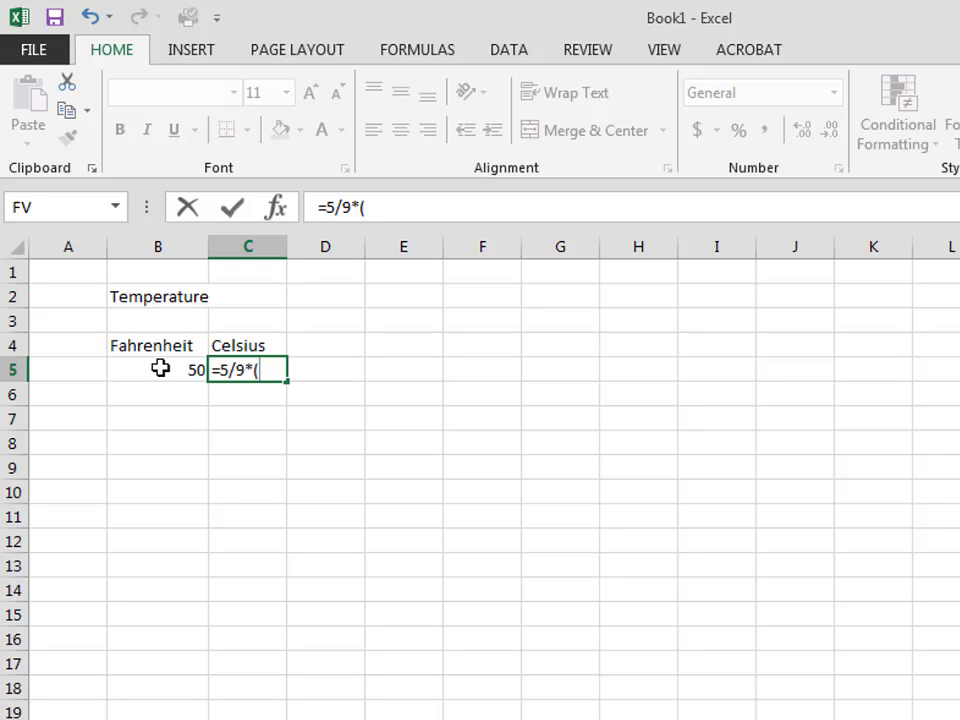
left_click(160, 368)
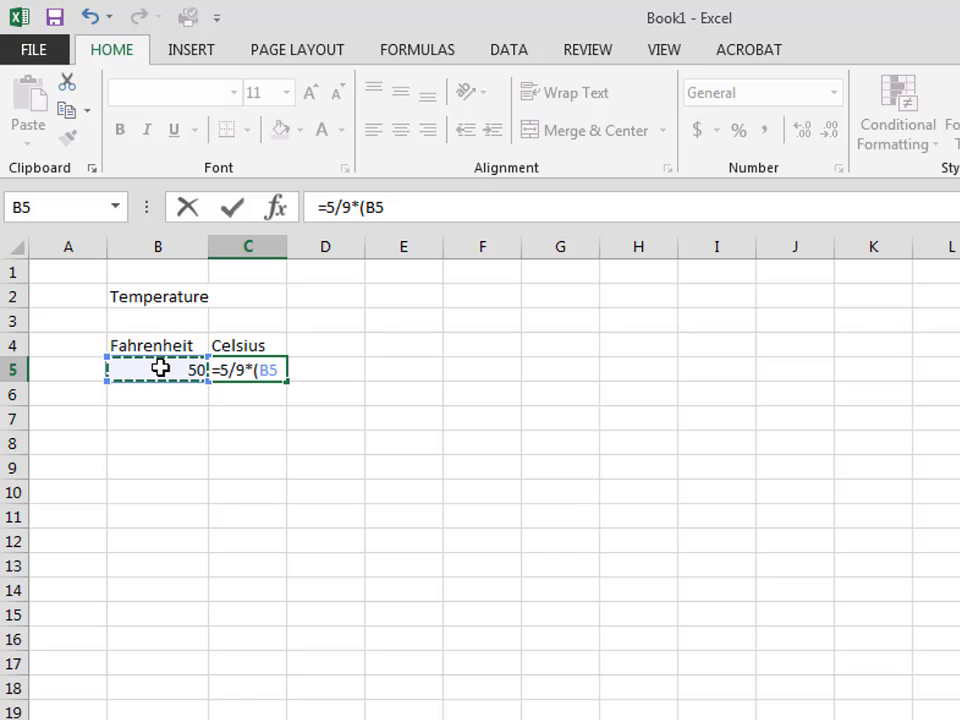
type("-32")
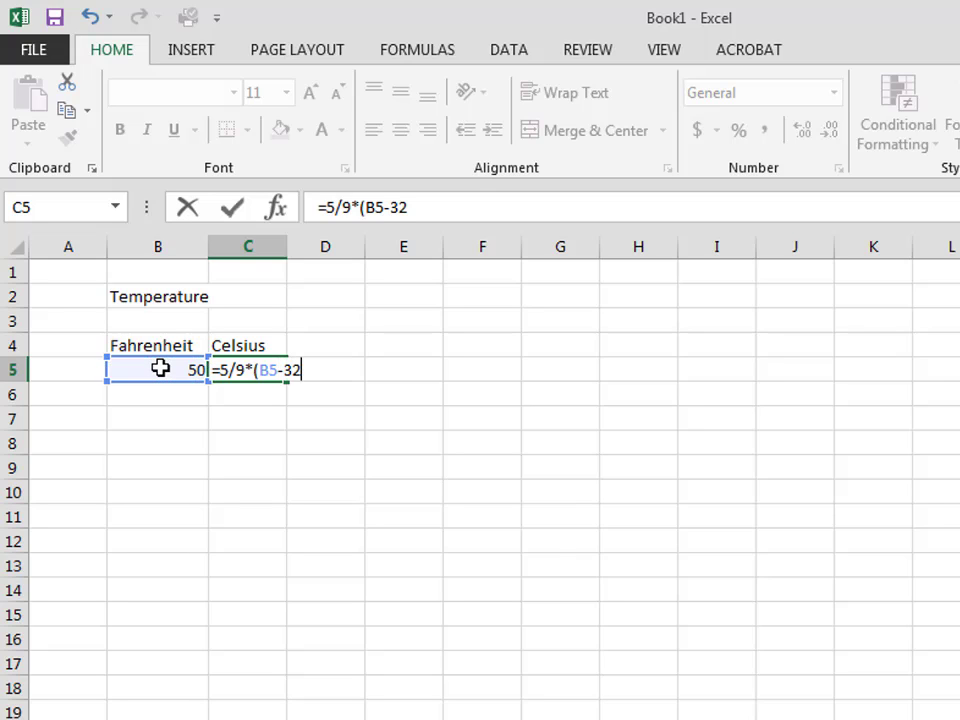
type(")")
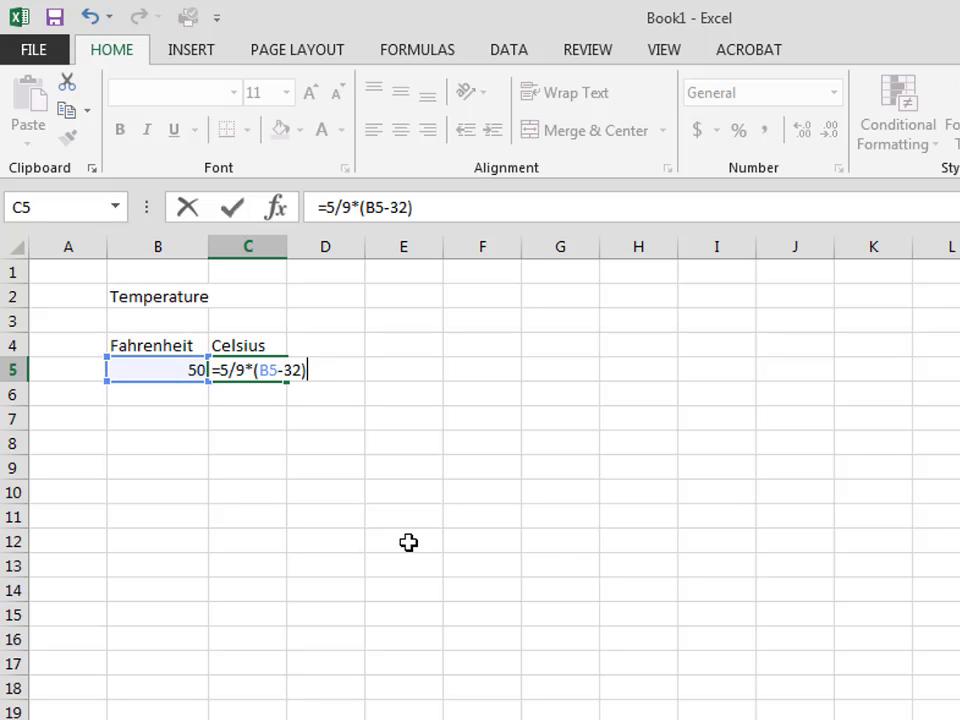
key("Return")
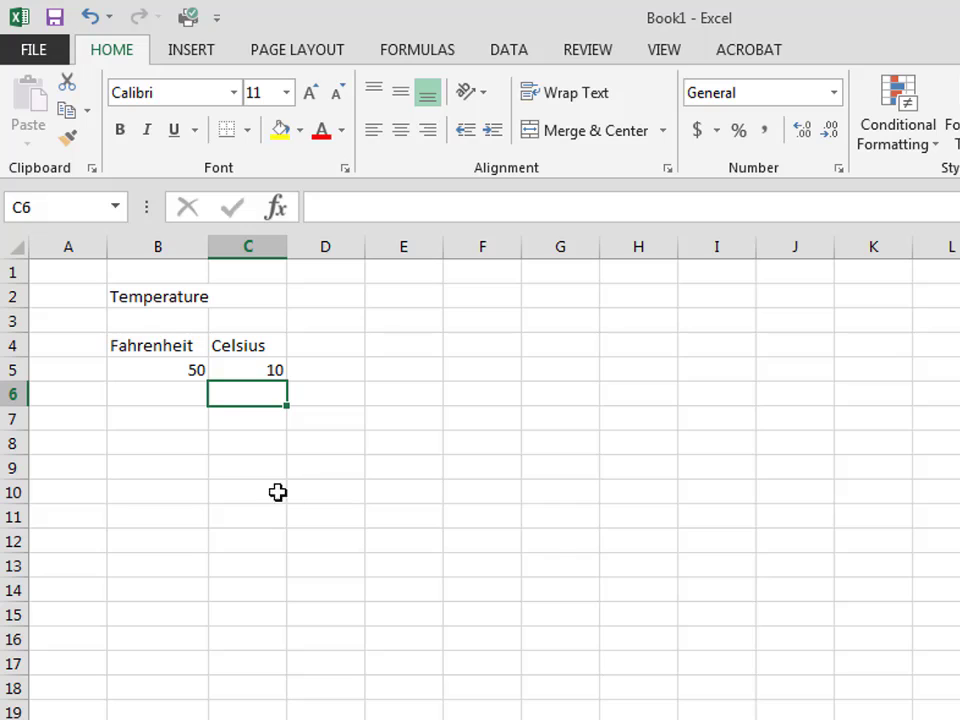
Set the Fahrenheit temperature in B5 to 38 to test the conversion formula
left_click(183, 368)
type("38")
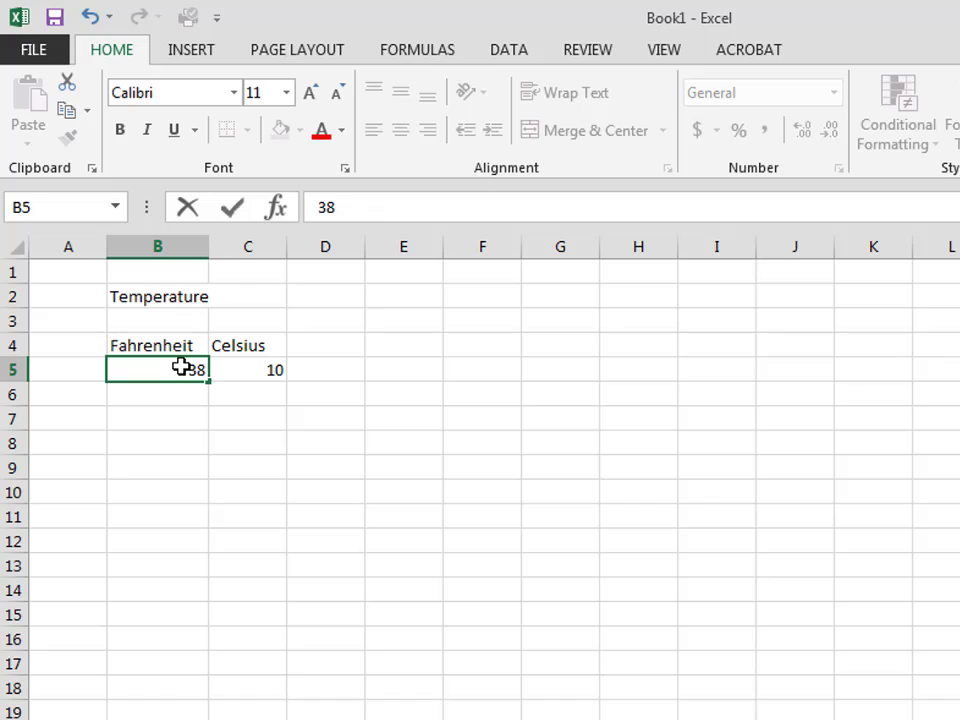
key("Return")
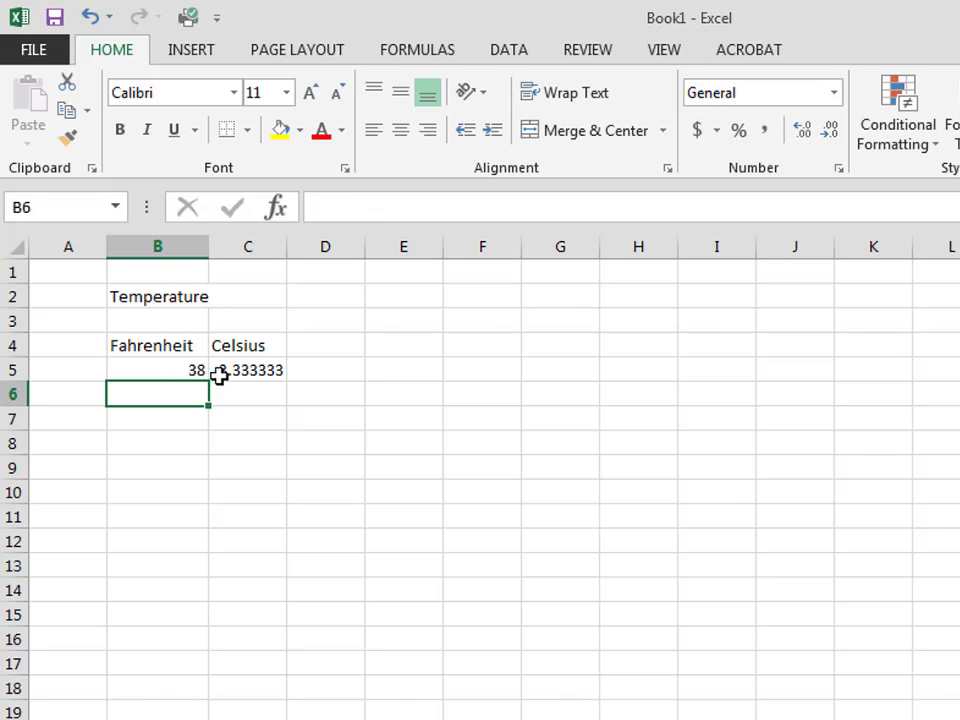
Set the Fahrenheit temperature in B5 to 96
left_click(176, 369)
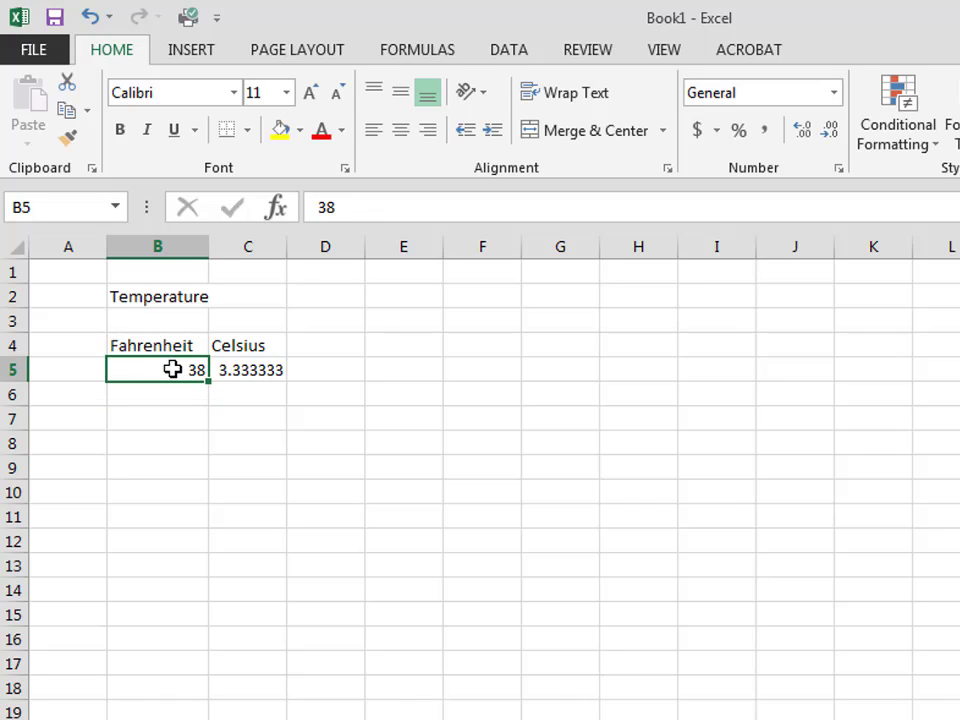
type("96")
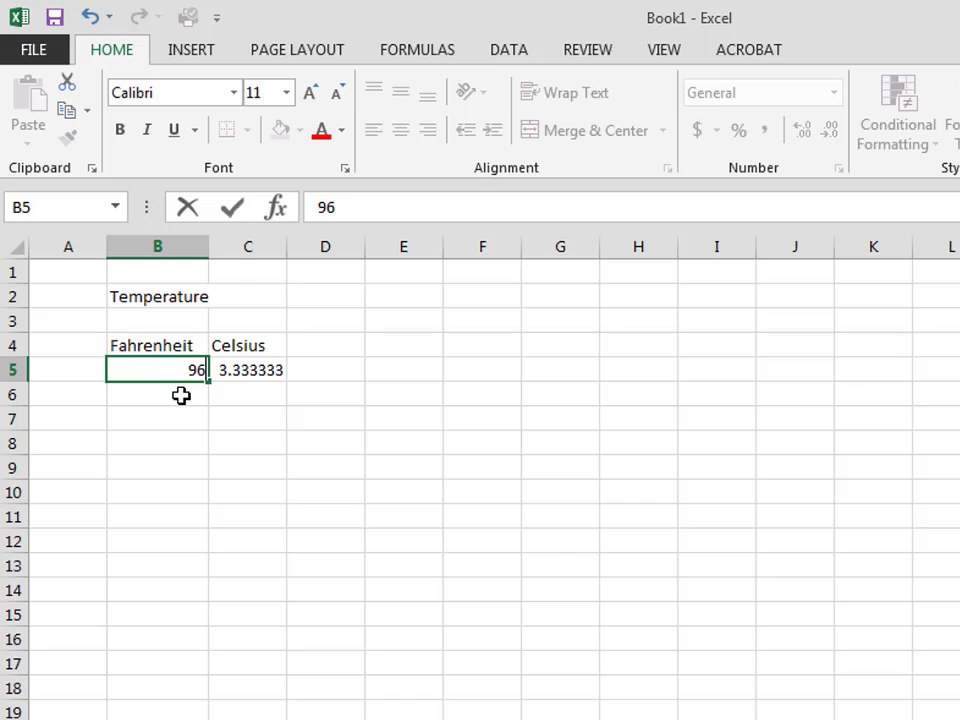
key("Return")
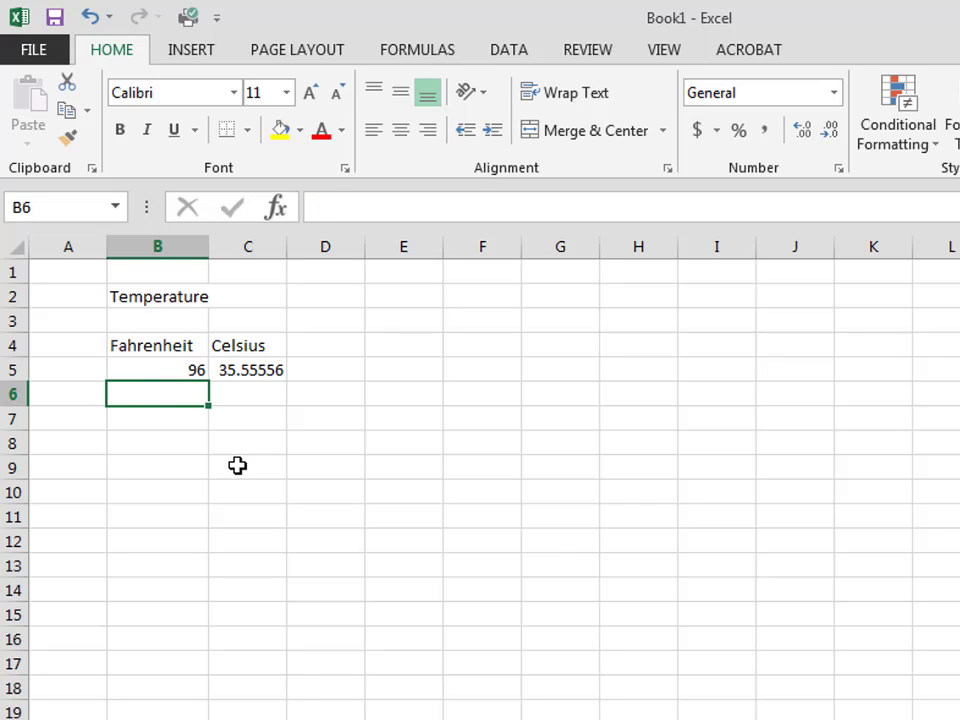
Enter the Fahrenheit temperatures 56, 27, -36, 42 and 212 in B6:B10
type("56")
key("Return")
type("27")
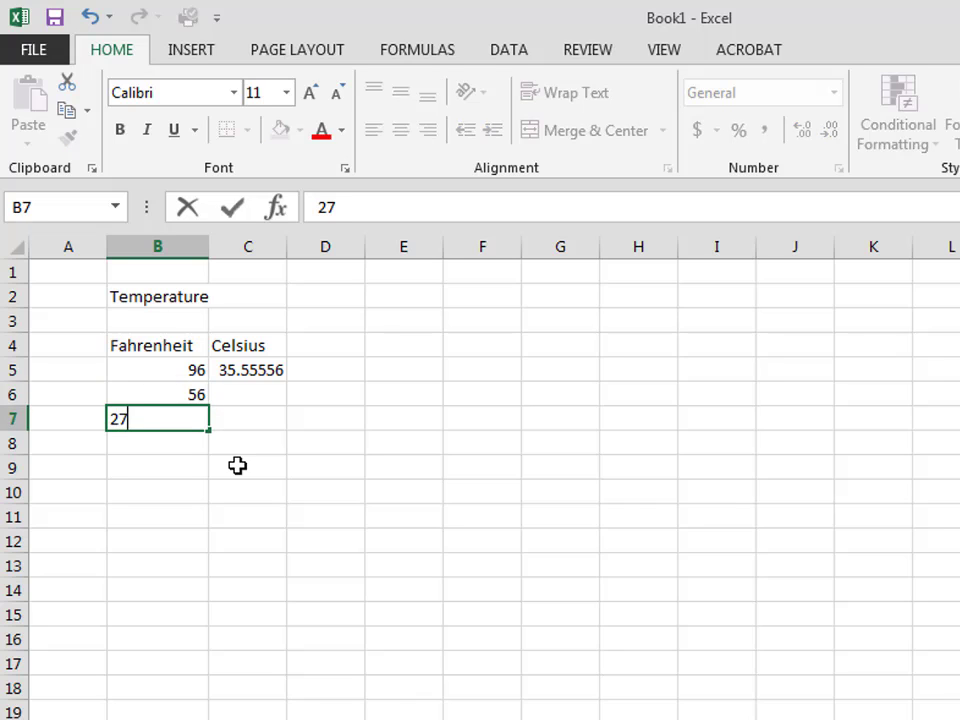
key("Return")
type("-")
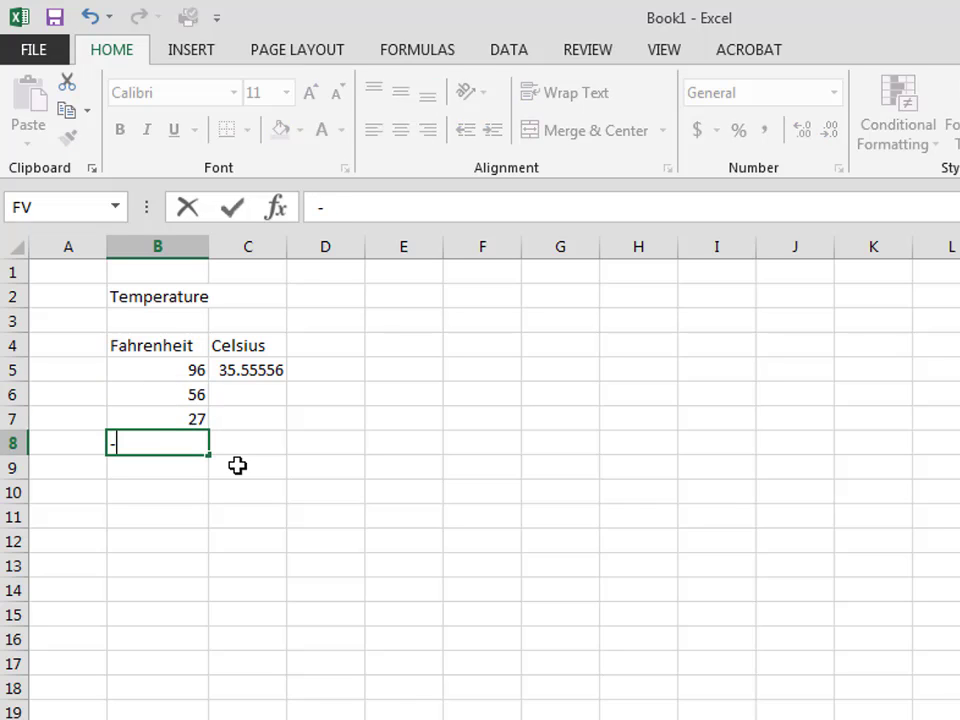
type("37")
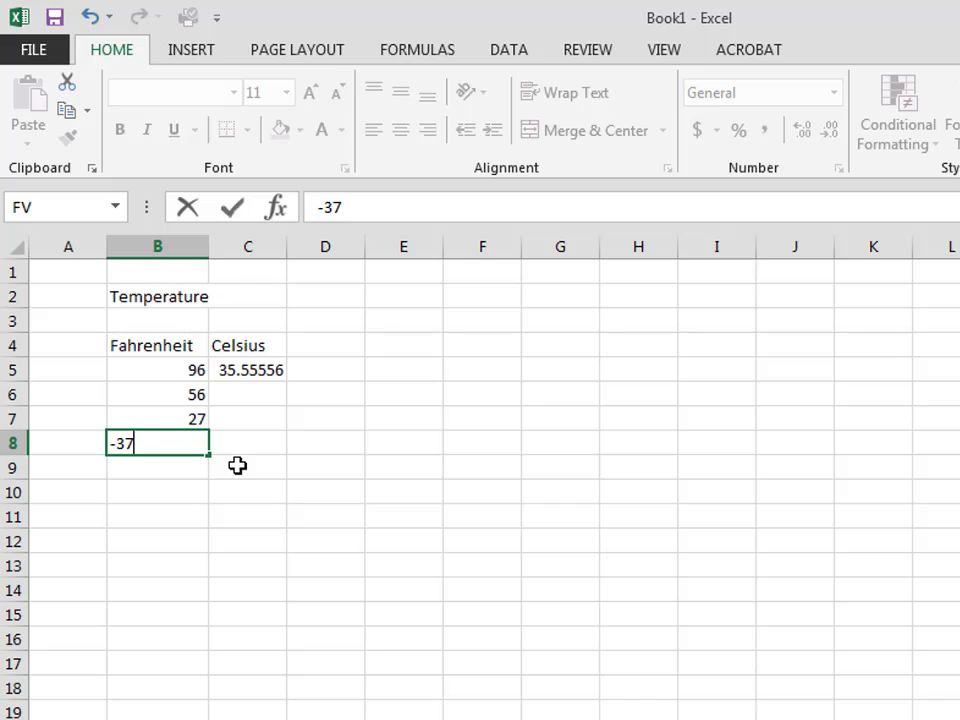
key("BackSpace")
type("6")
key("Return")
type("42")
key("Return")
type("21")
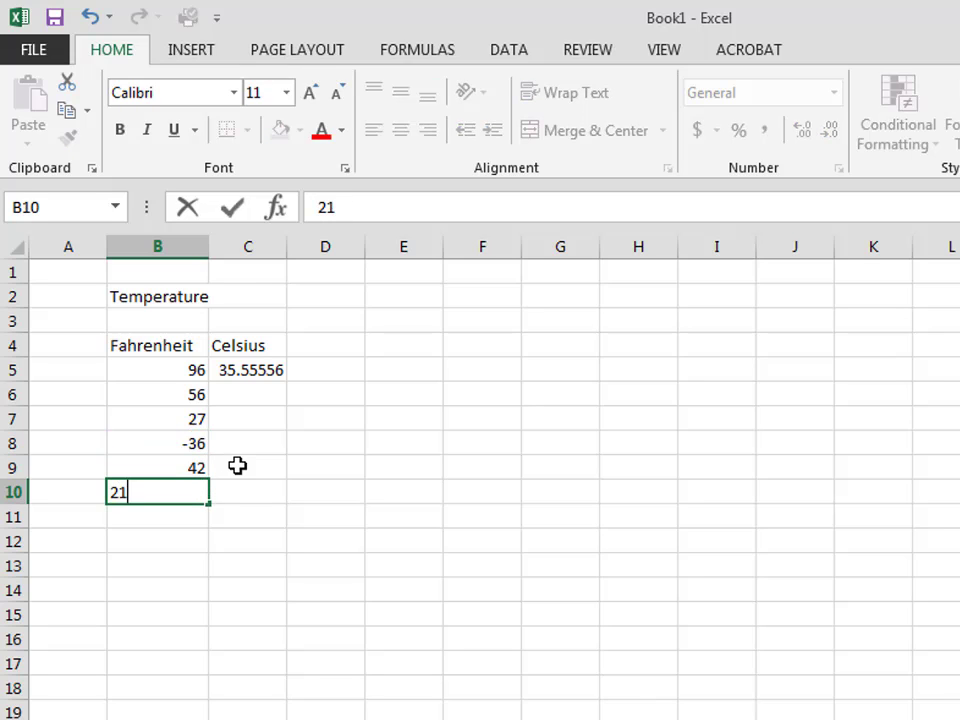
type("2")
key("Return")
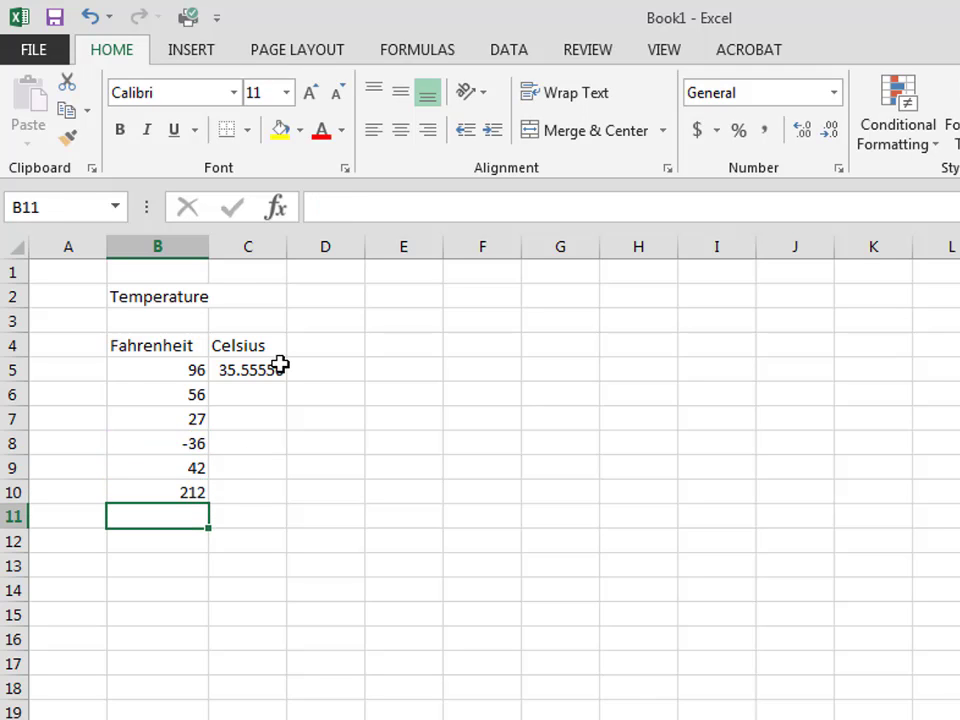
Copy the Celsius formula from C5 into C6:C10 and check the formulas and inputs in rows 8 to 10
left_click(249, 369)
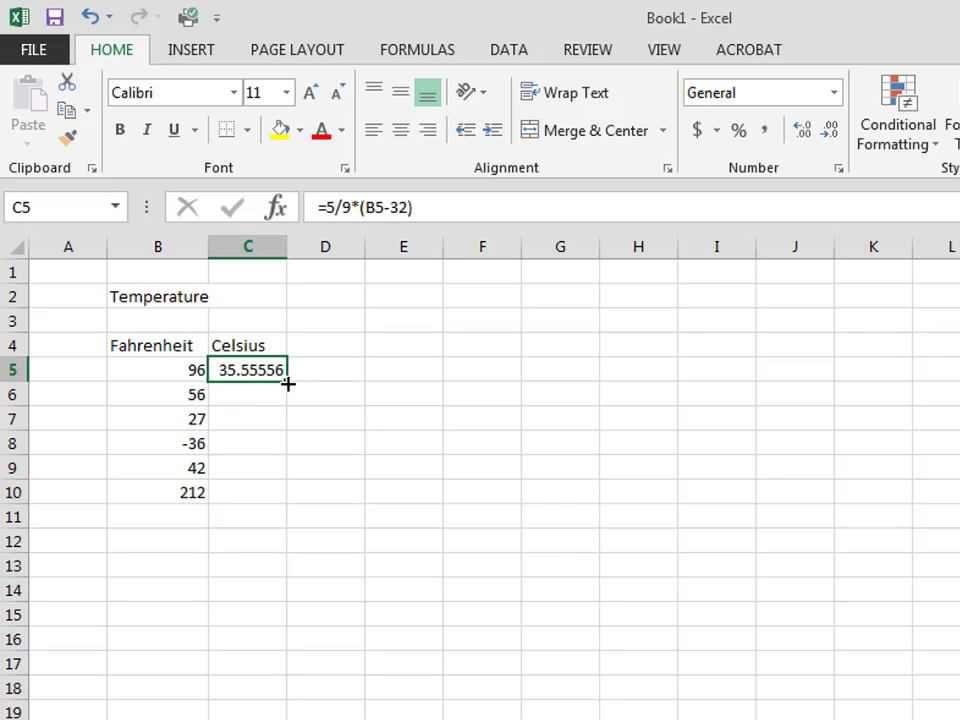
left_click_drag(287, 383, 289, 499)
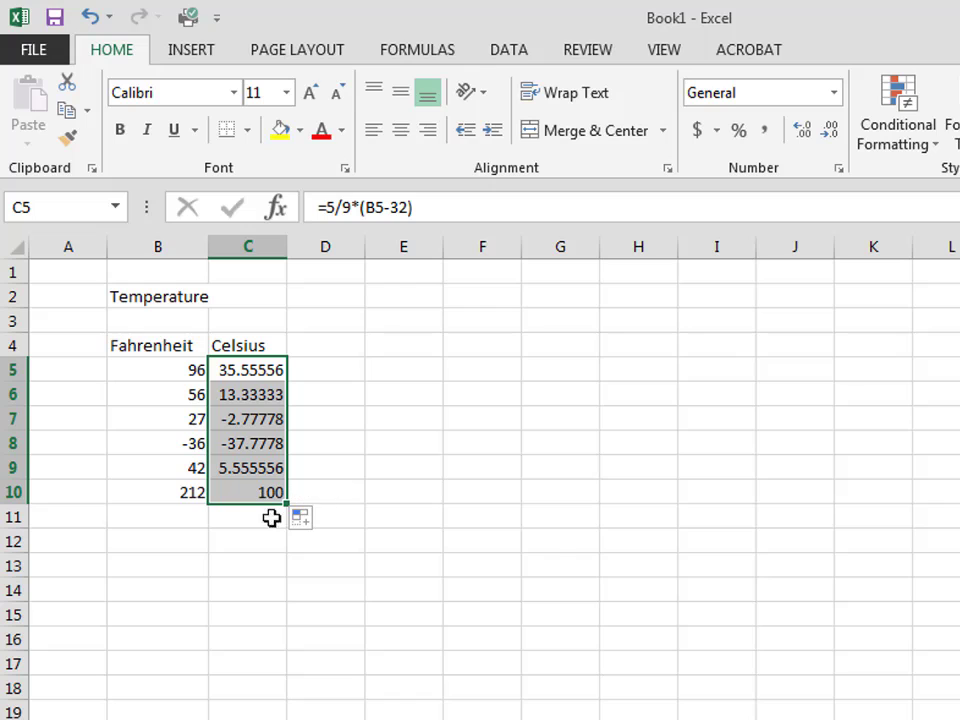
left_click(158, 448)
left_click(271, 450)
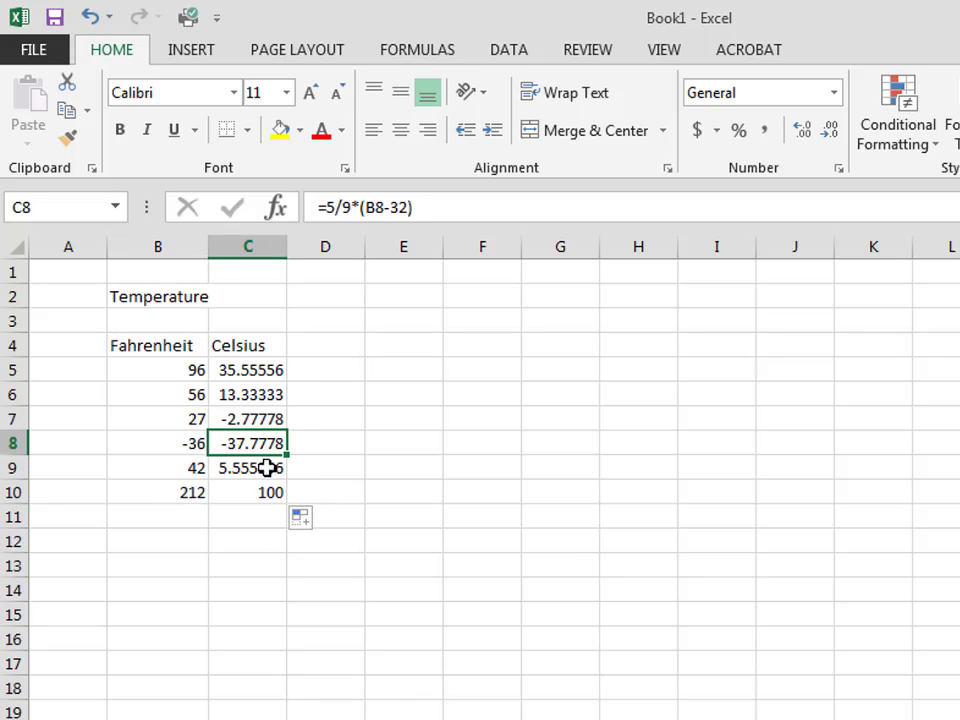
left_click(195, 467)
left_click(251, 467)
left_click(195, 491)
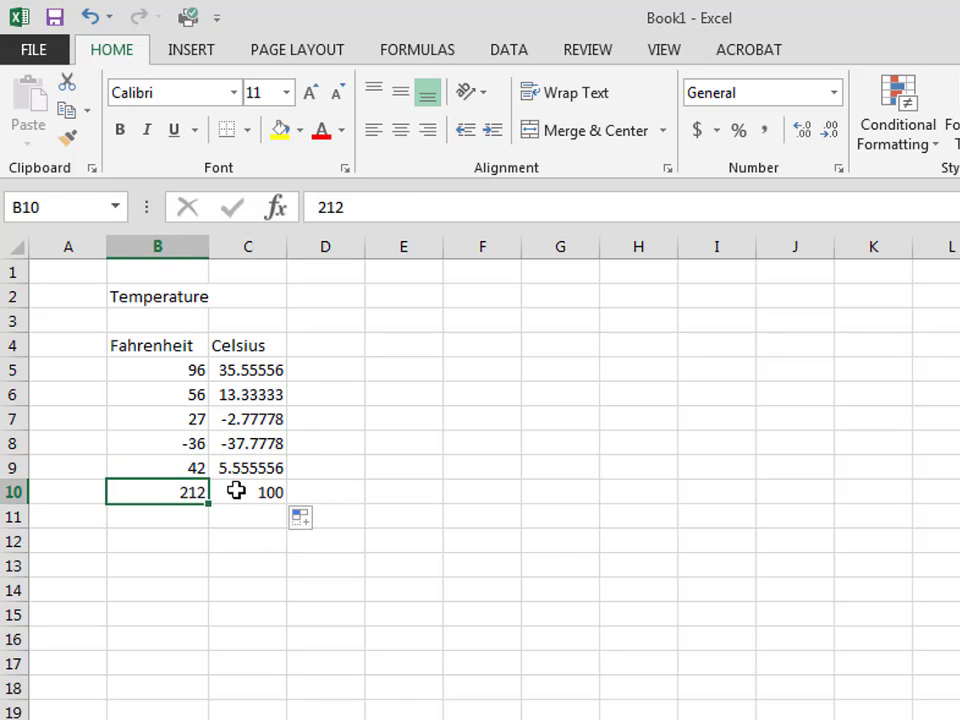
left_click(236, 490)
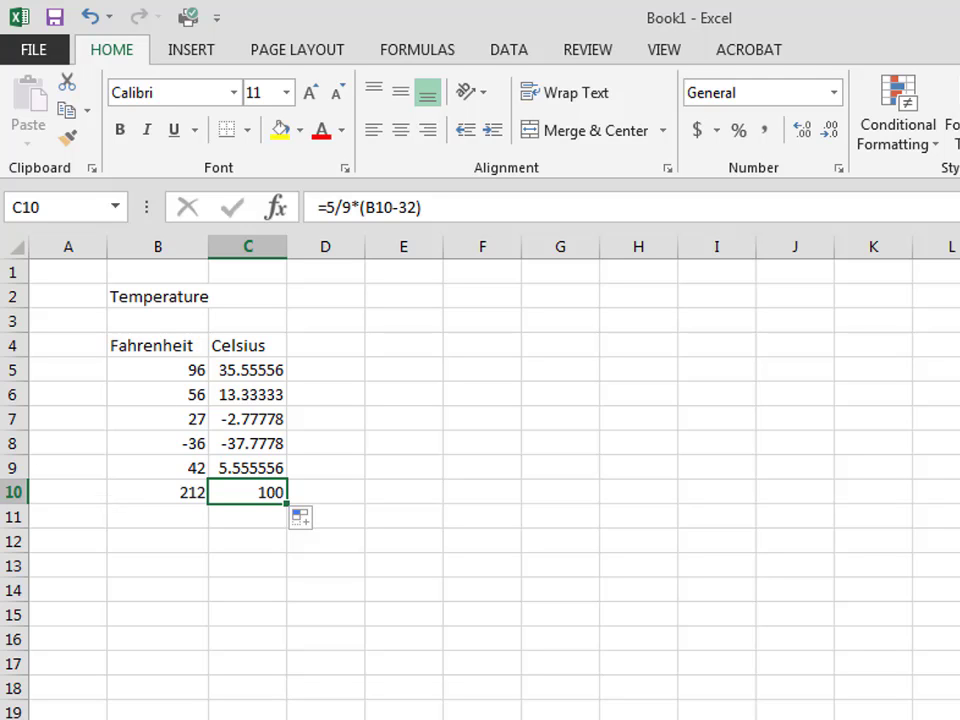
Clear the temperature table in B2:D11
left_click_drag(135, 294, 295, 514)
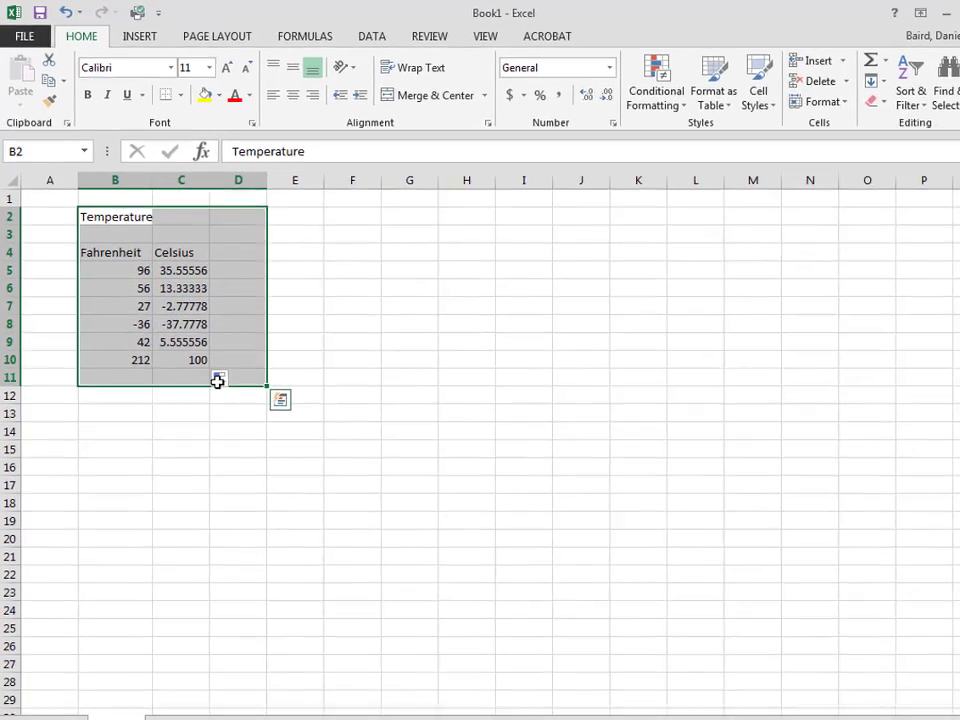
key("Delete")
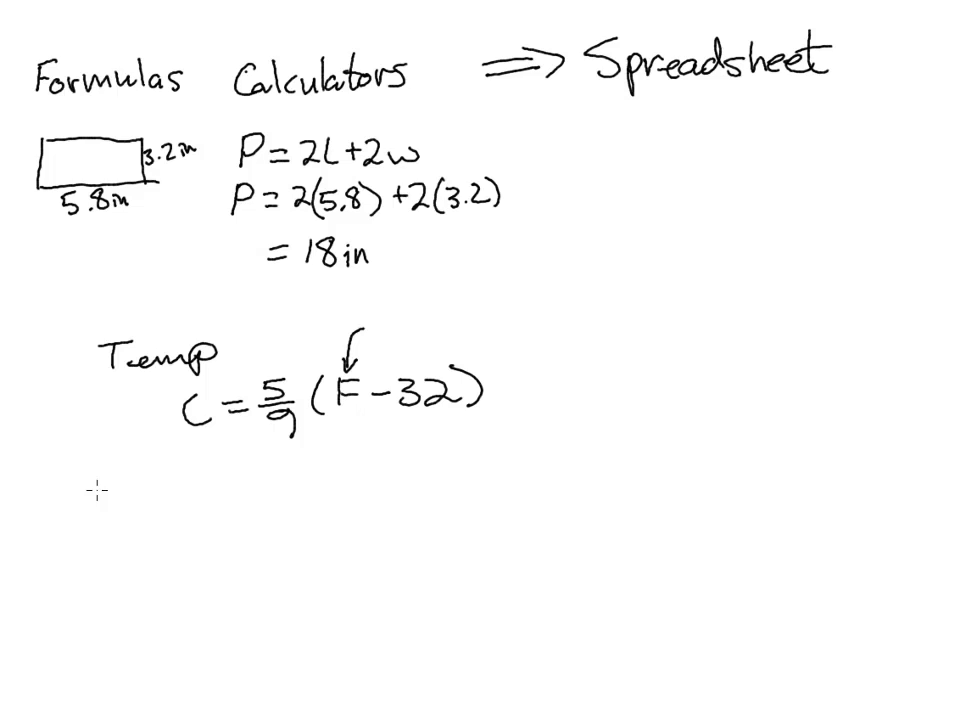
On the whiteboard, handwrite the heading Savings Account below the temperature formula, with $150 and 6% underneath
mouse_move(91, 493)
left_mouse_down()
mouse_move(109, 512)
mouse_move(203, 514)
mouse_move(214, 540)
mouse_move(313, 495)
mouse_move(390, 499)
mouse_move(441, 465)
mouse_move(466, 468)
left_mouse_up()
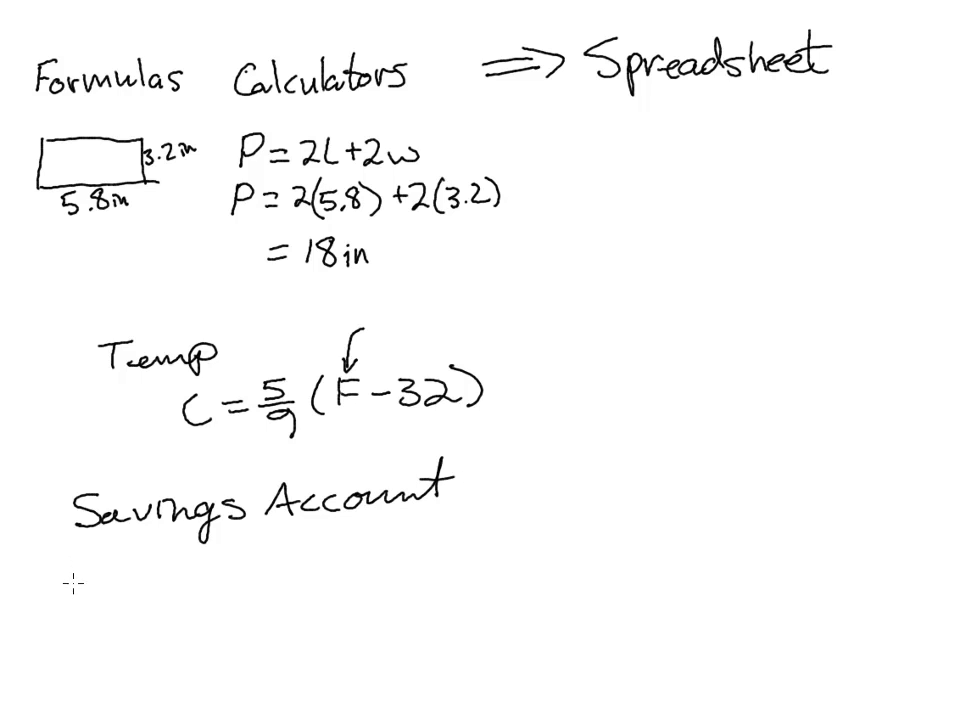
mouse_move(85, 597)
left_mouse_down()
mouse_move(137, 604)
mouse_move(39, 576)
mouse_move(46, 604)
left_mouse_up()
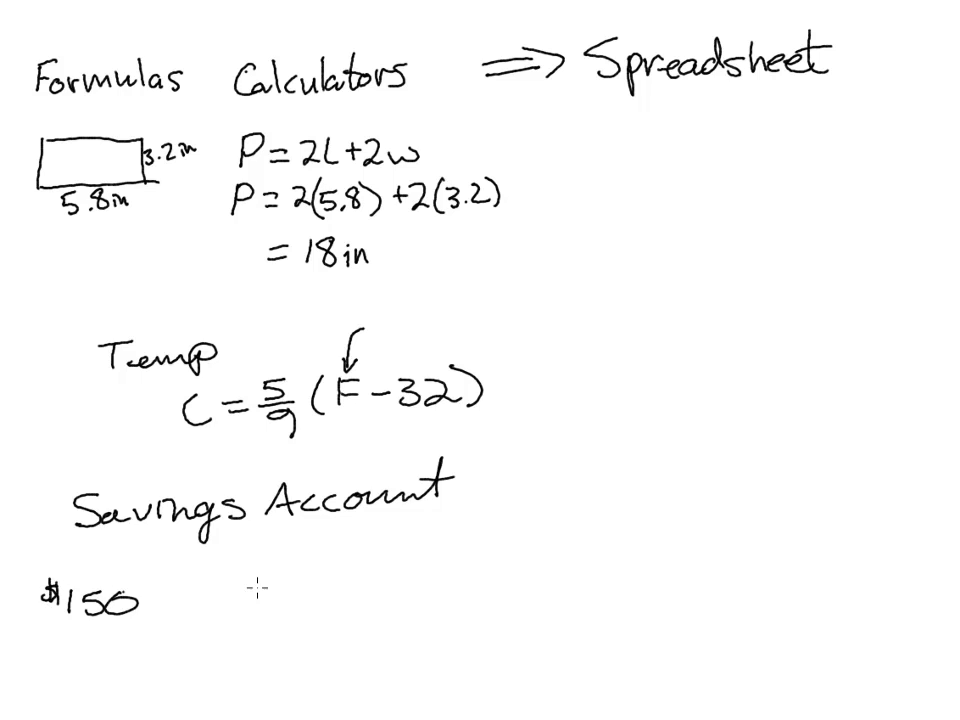
mouse_move(217, 589)
left_mouse_down()
mouse_move(226, 600)
mouse_move(258, 600)
left_mouse_up()
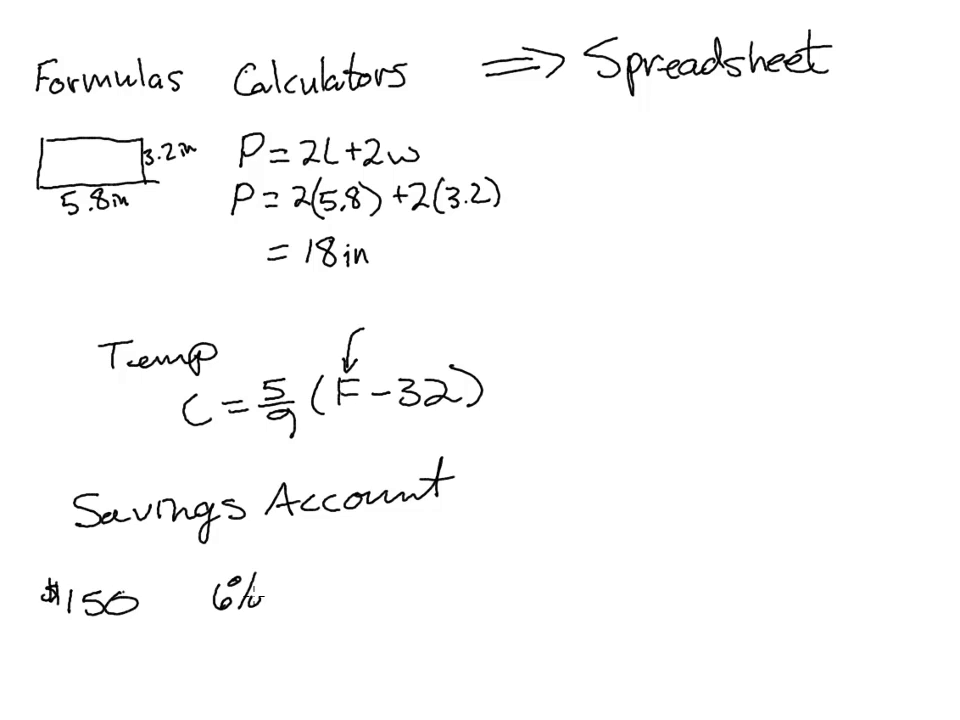
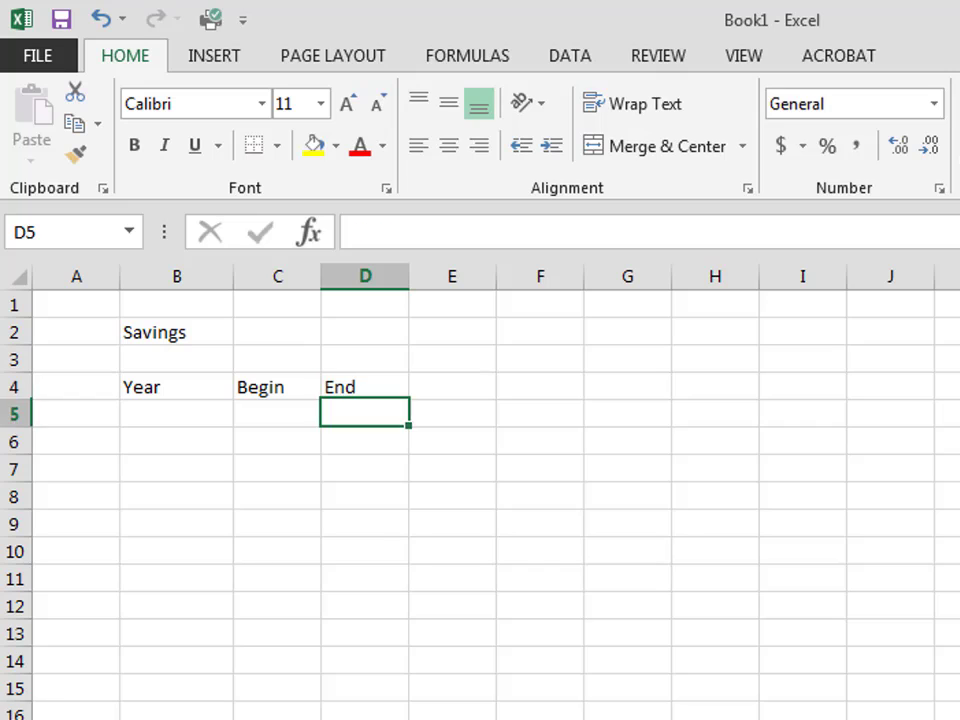
In the Excel savings table, enter 1 as the first year in B5 and 150 as its beginning balance in C5
left_click(365, 441)
left_click(277, 414)
left_click(177, 414)
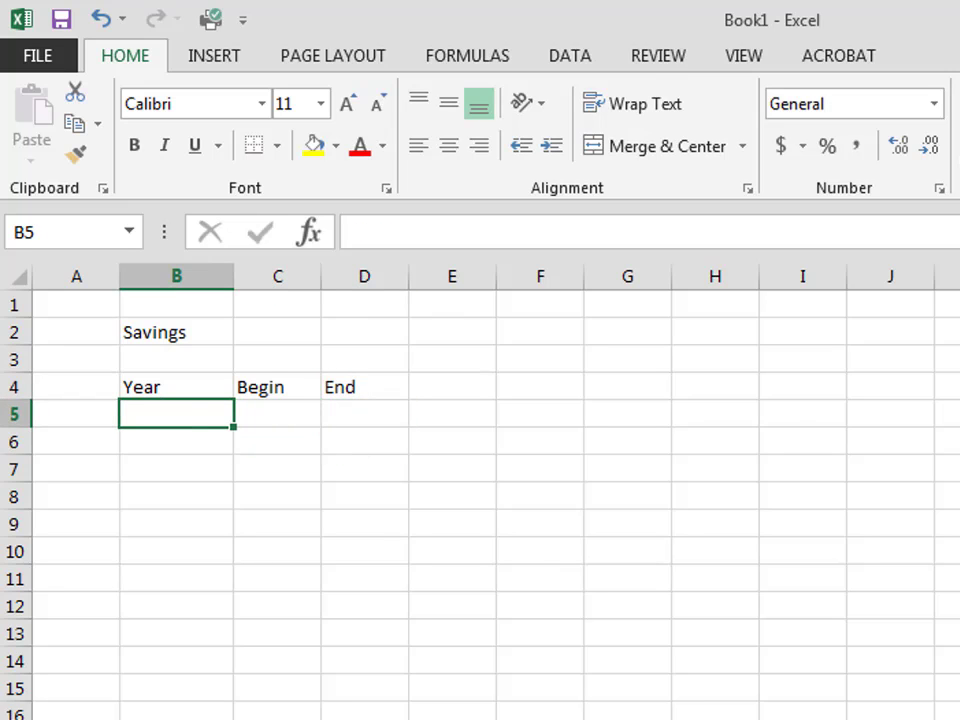
type("1")
key("Tab")
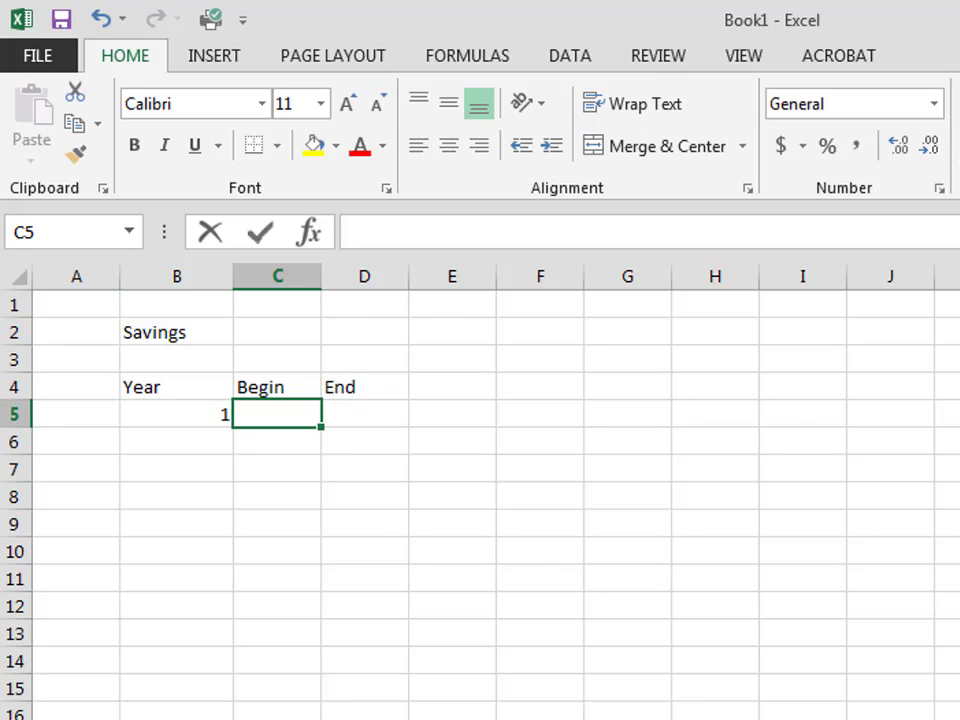
type("150")
key("Tab")
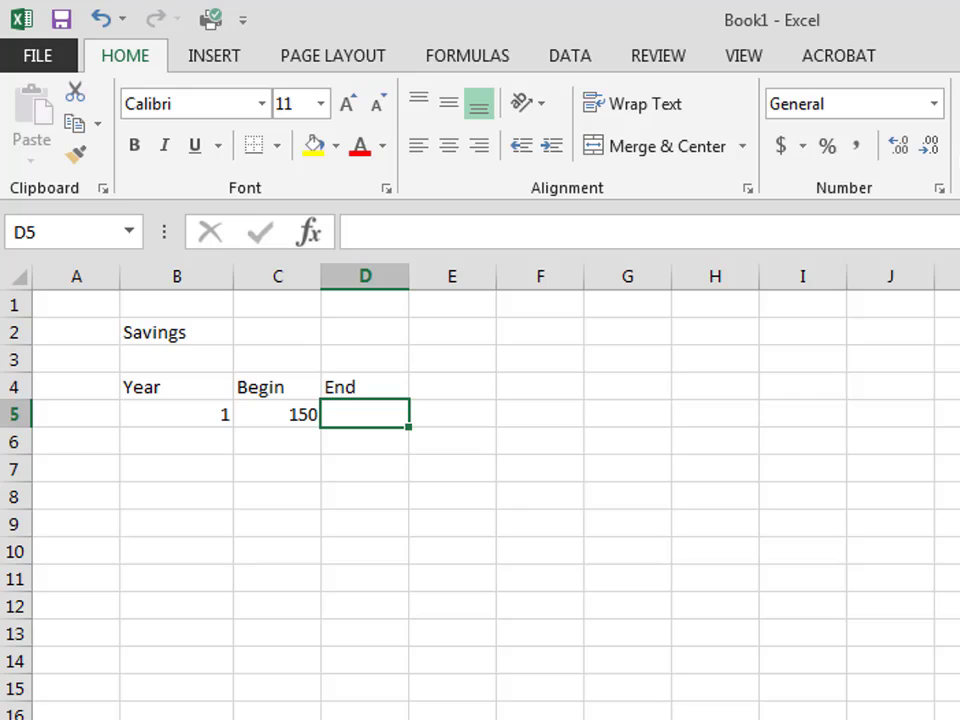
Calculate the first year's ending balance in D5 with =C5*1.06+25 and widen column D
type("=")
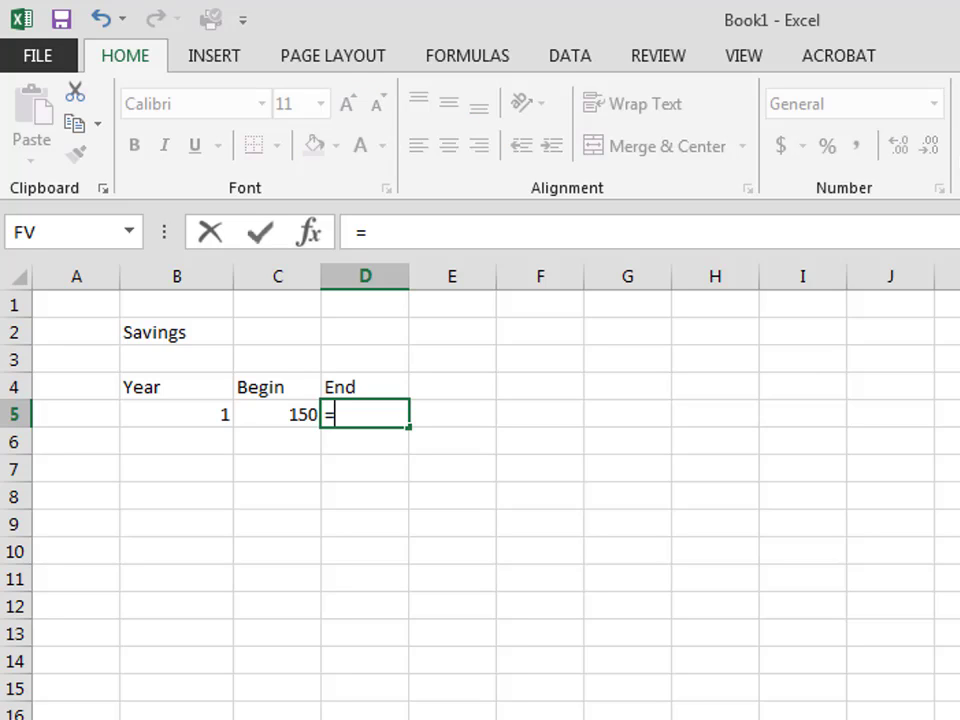
left_click(274, 405)
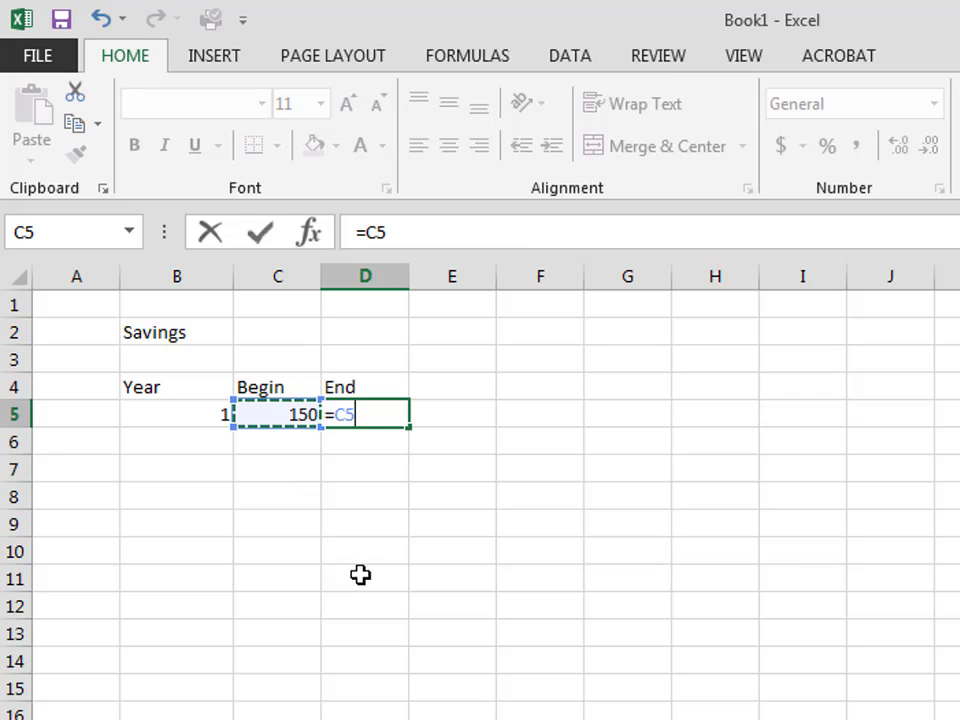
type("*")
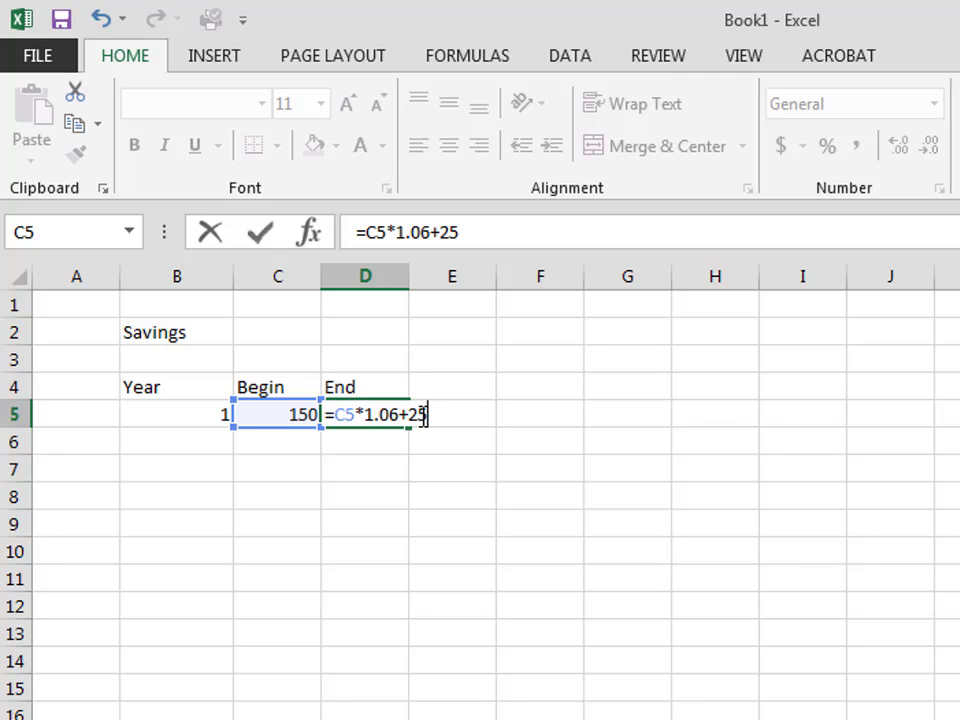
key("Return")
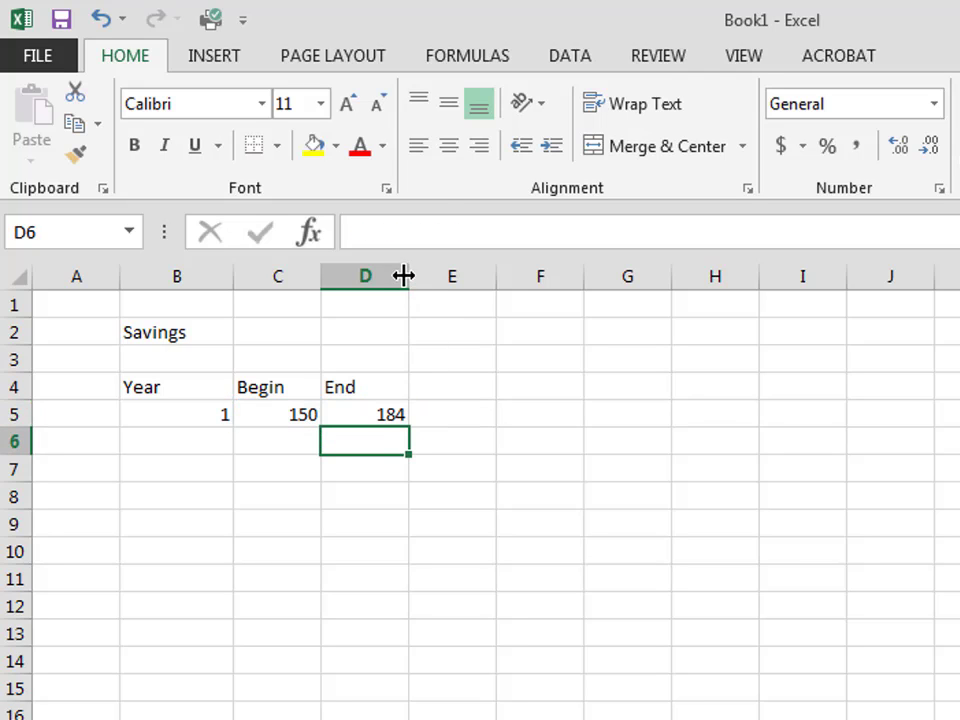
left_click_drag(409, 276, 446, 281)
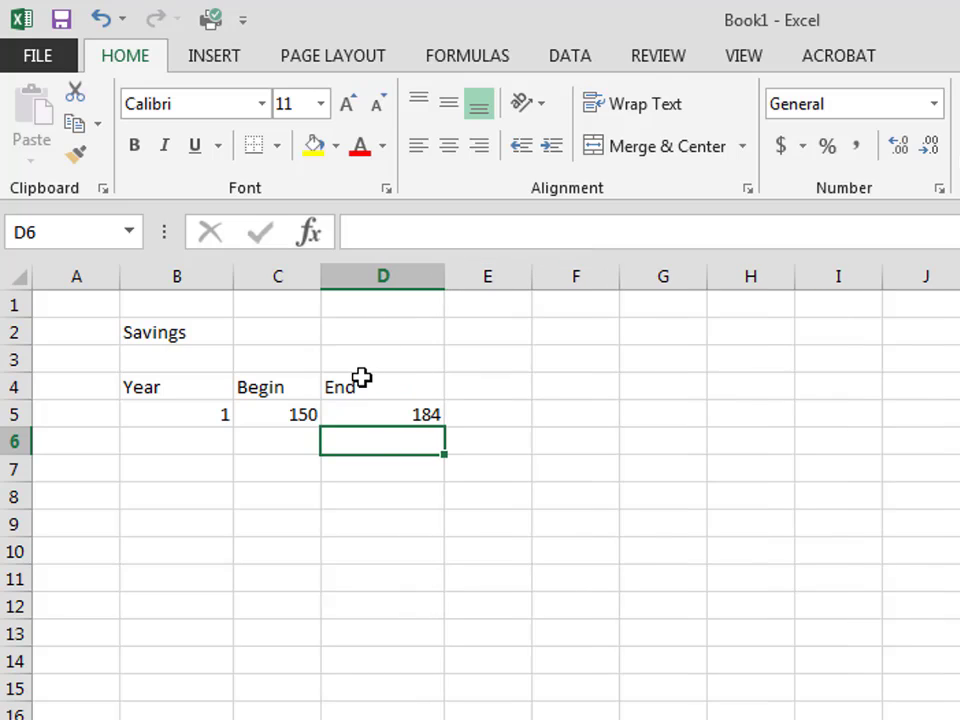
Enter 2 as the year in B6 and =D5 in C6 as that year's beginning balance
left_click(186, 446)
type("2")
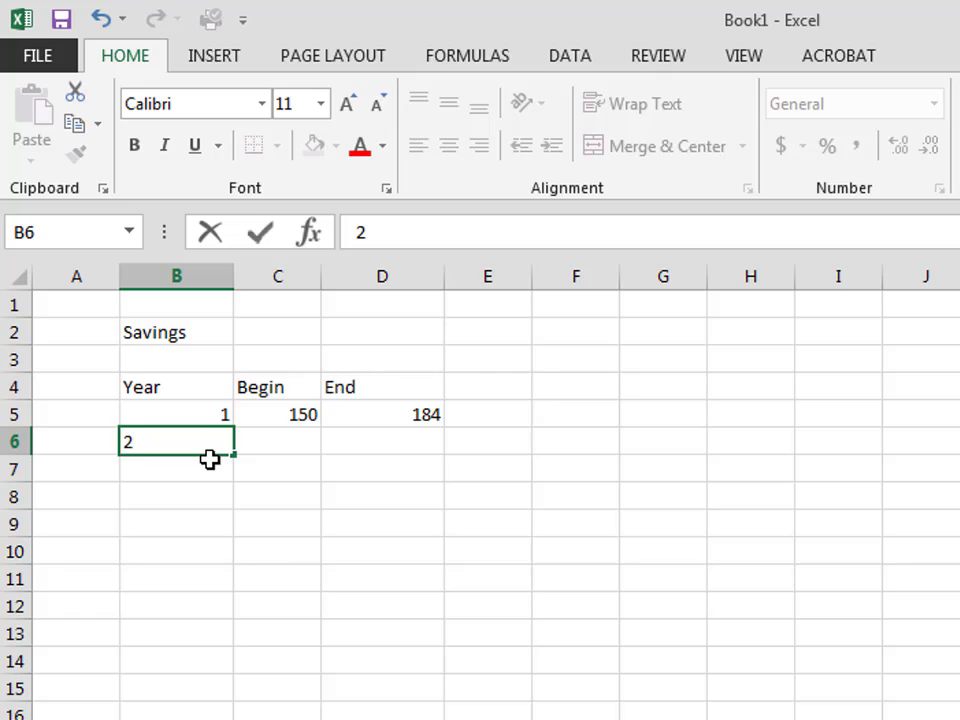
key("Tab")
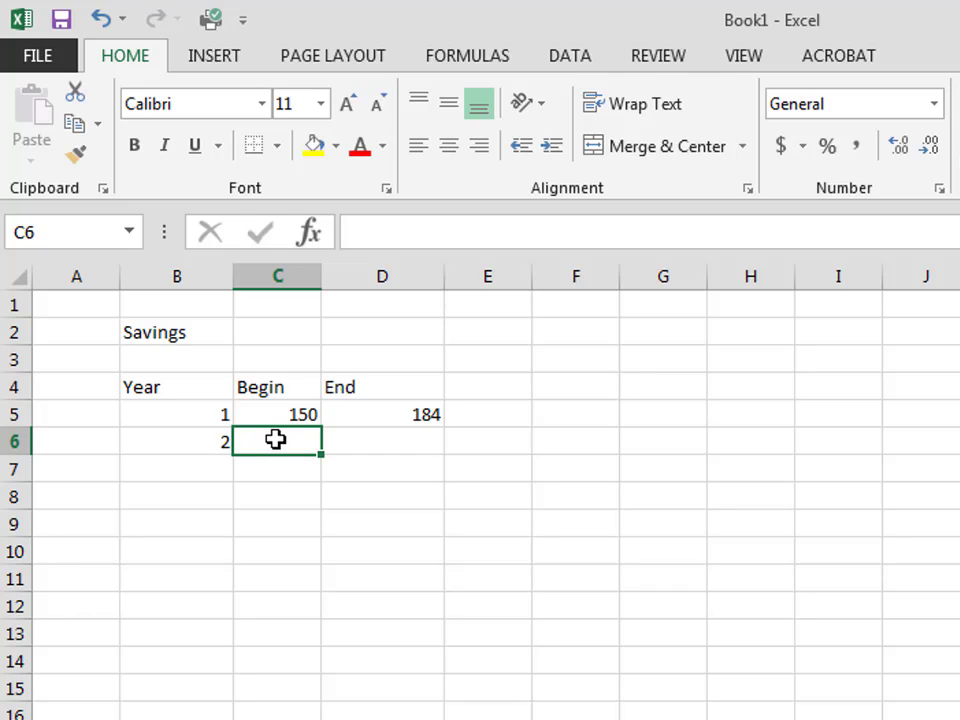
type("=")
left_click(369, 418)
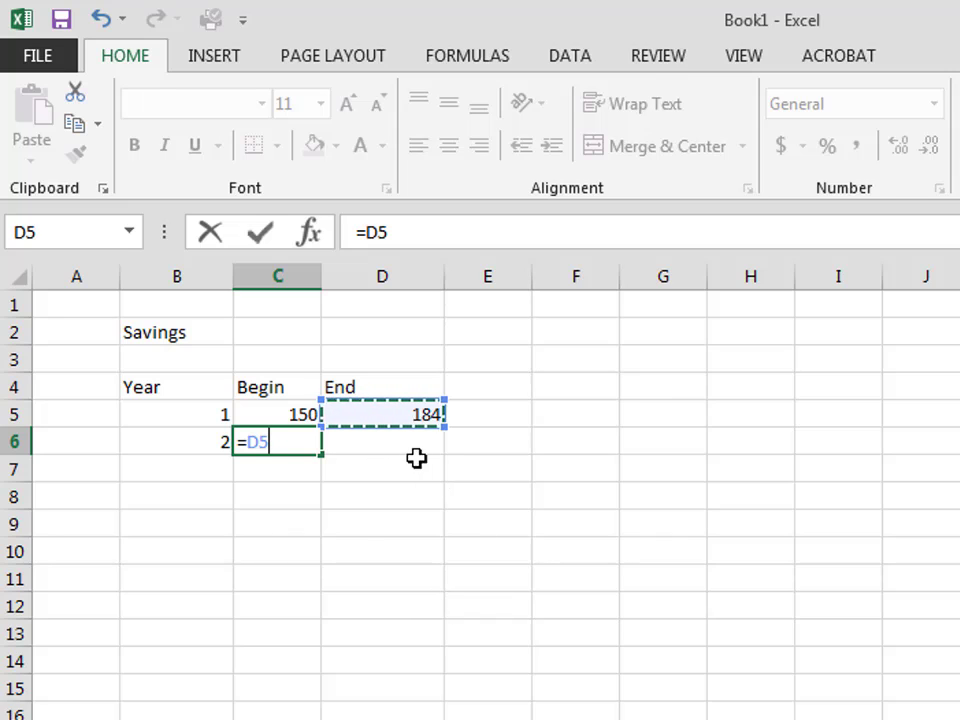
key("Return")
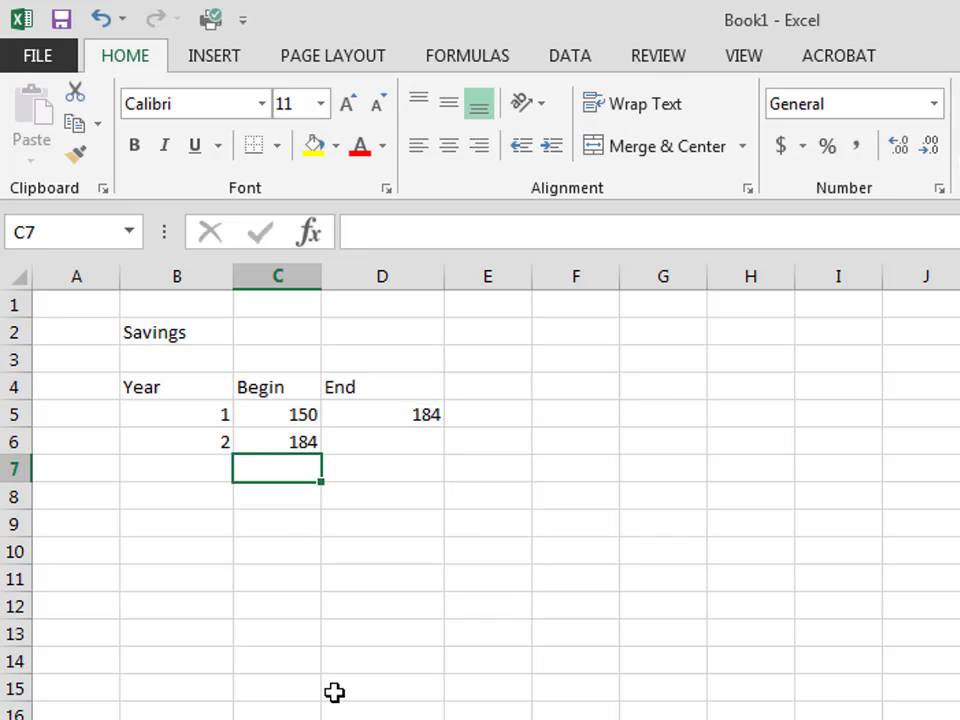
Enter =C6*1.06+25 in D6 as the ending balance for year 2
left_click(364, 444)
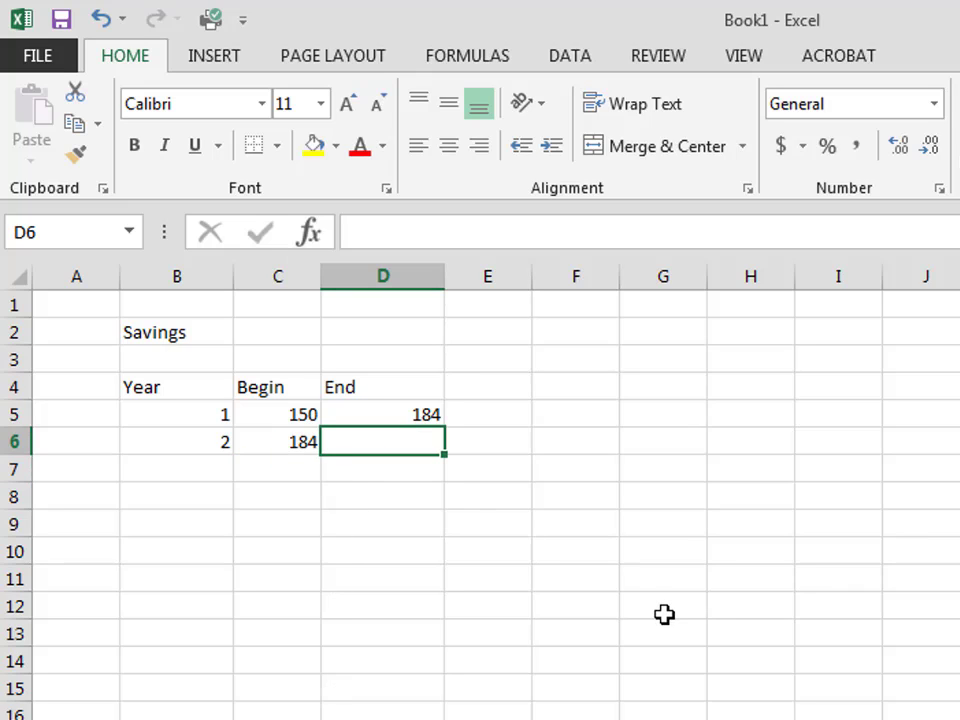
type("=")
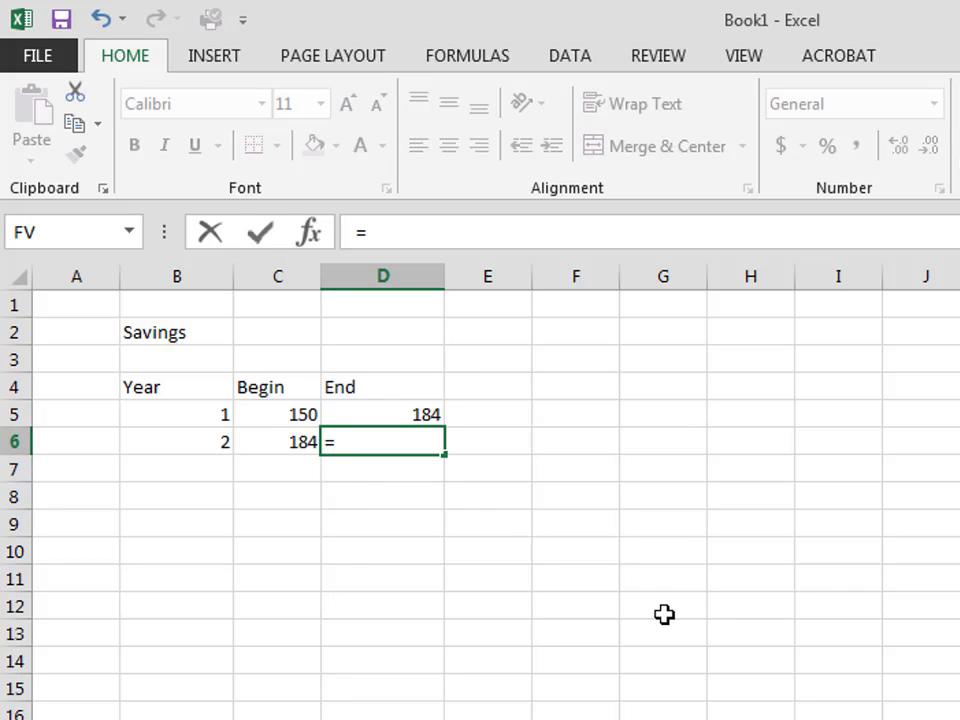
left_click(281, 442)
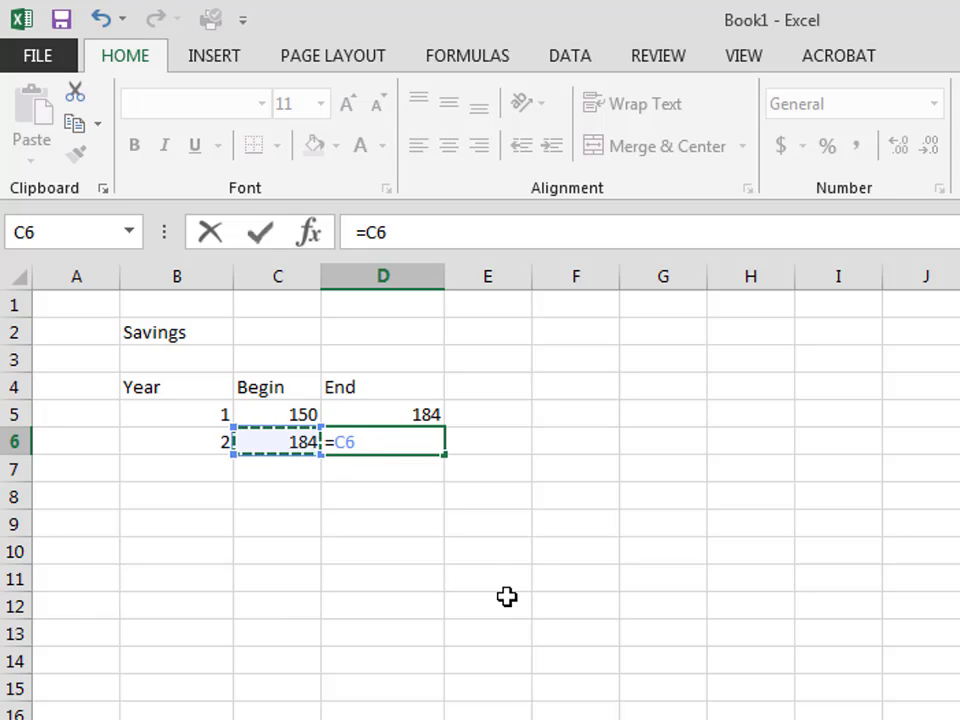
type("*")
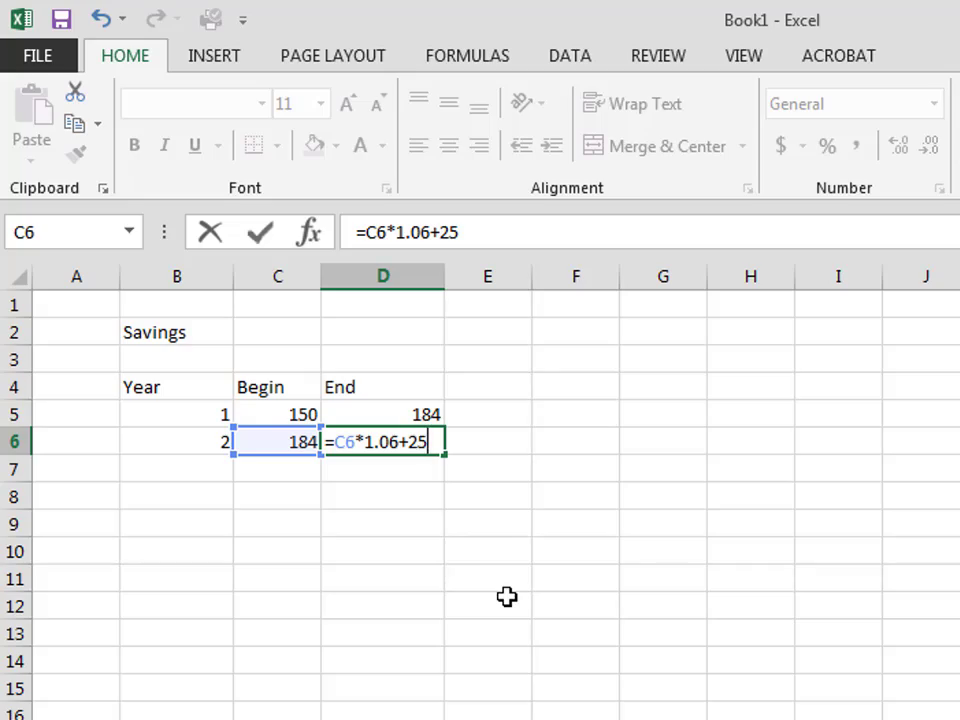
key("Return")
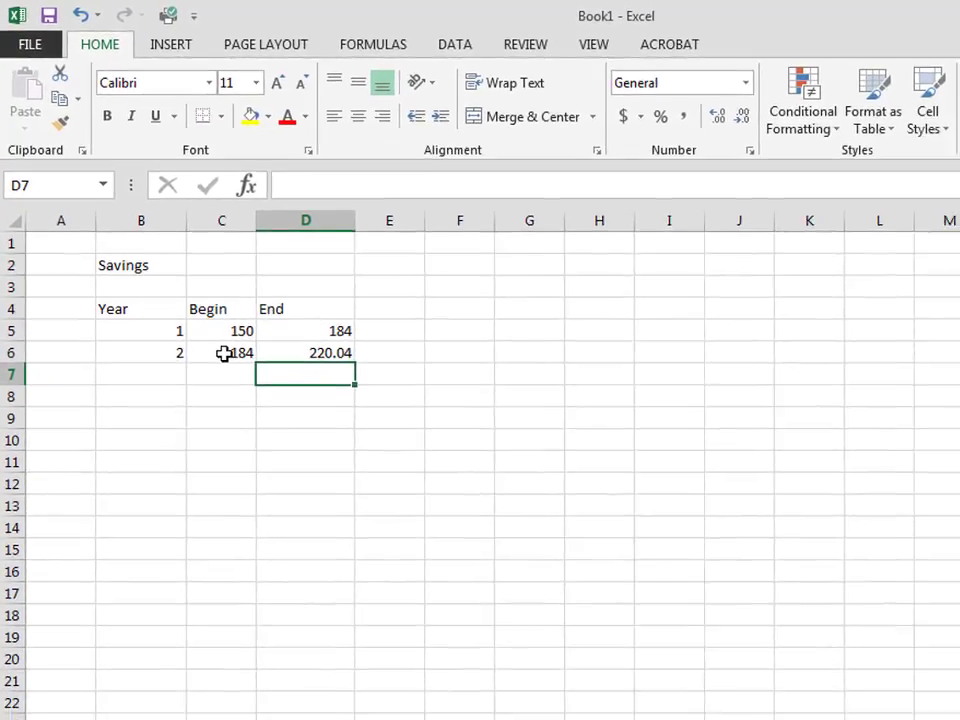
Fill the year 2 row, B6:D6, down through row 12 to extend the savings table to year 8
left_click(250, 392)
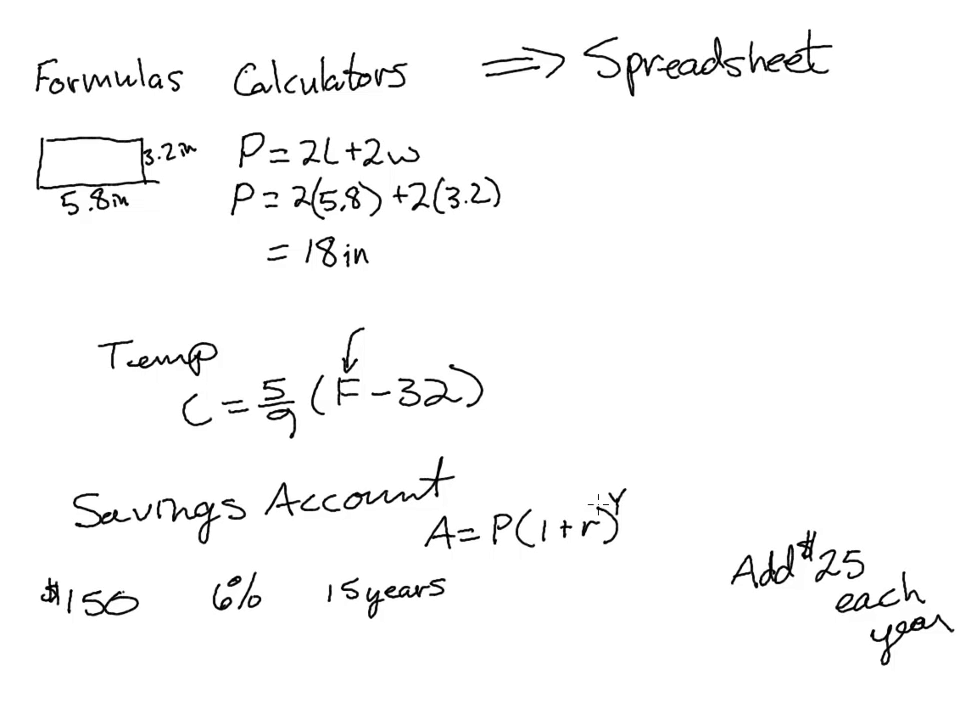
mouse_move(622, 478)
left_mouse_down()
mouse_move(468, 490)
mouse_move(520, 561)
mouse_move(638, 488)
left_mouse_up()
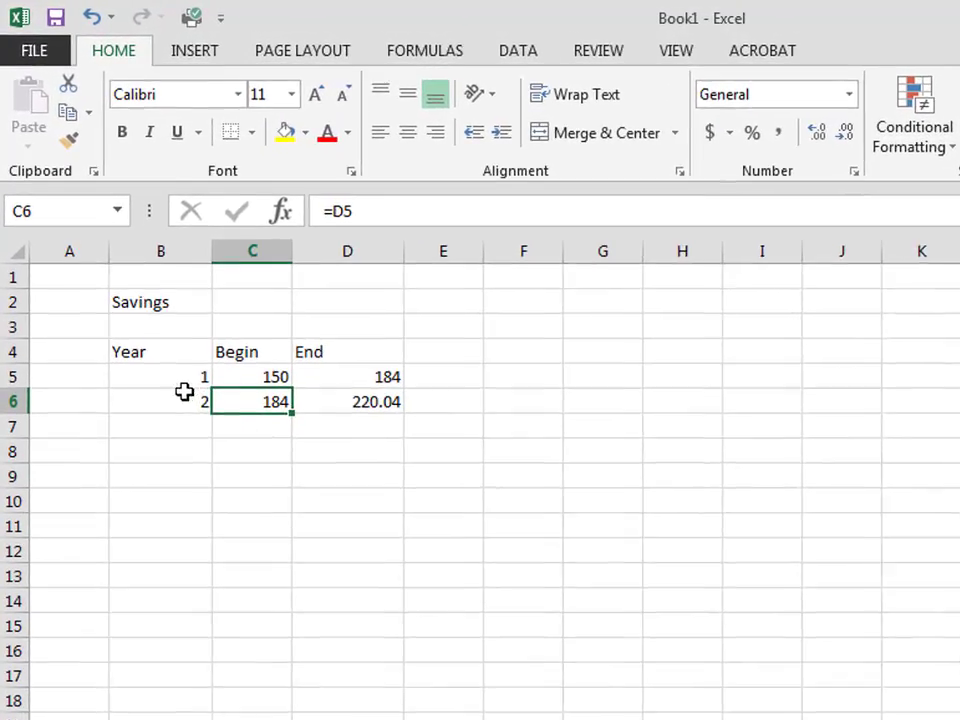
left_click_drag(180, 428, 378, 442)
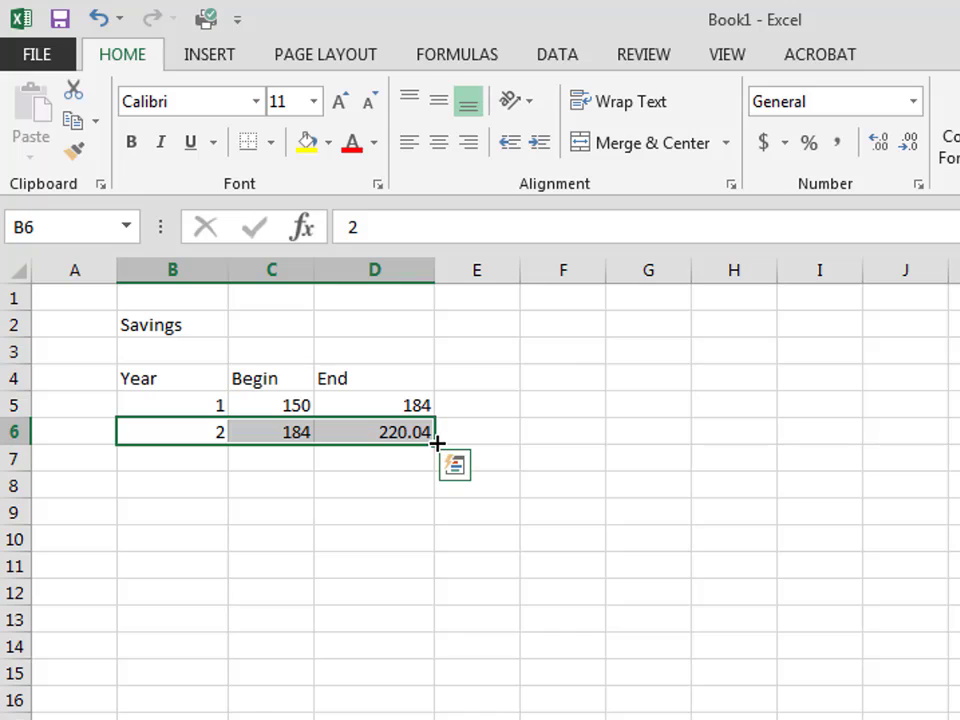
left_click_drag(437, 445, 436, 605)
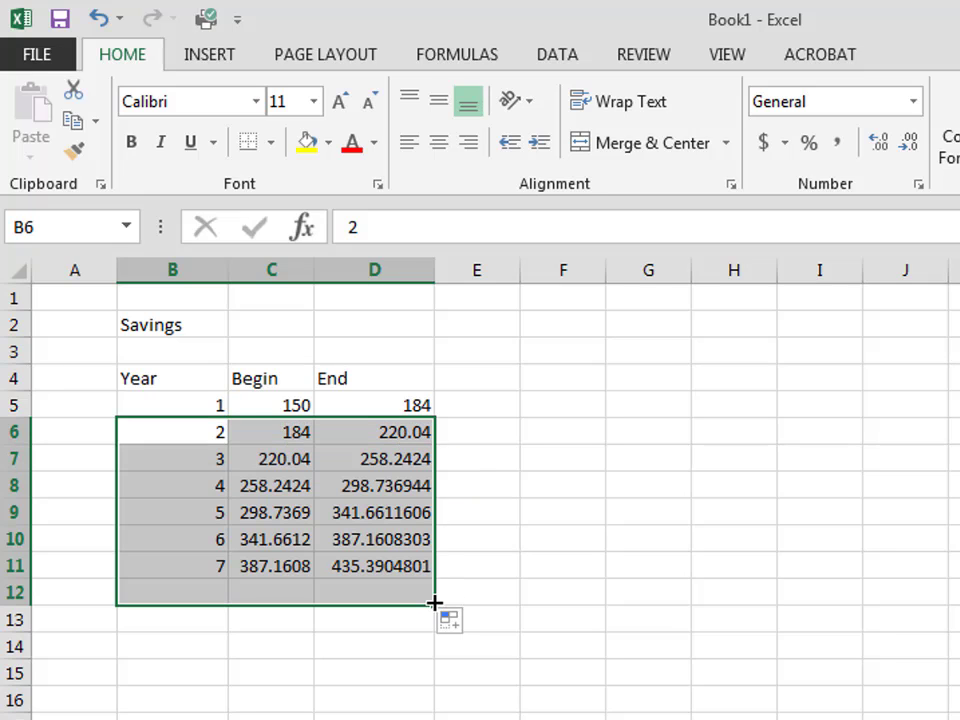
Check the ending-balance formulas in D7:D9 and fill B12:D12 down through row 19 to reach year 15
left_click(386, 458)
left_click(388, 487)
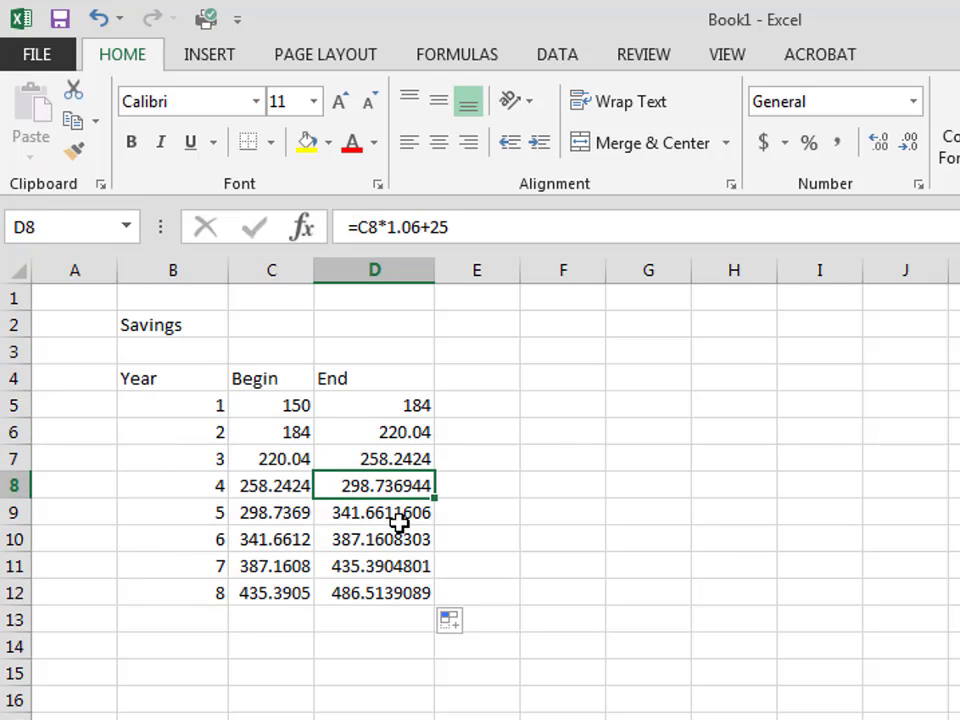
left_click(400, 513)
left_click(433, 228)
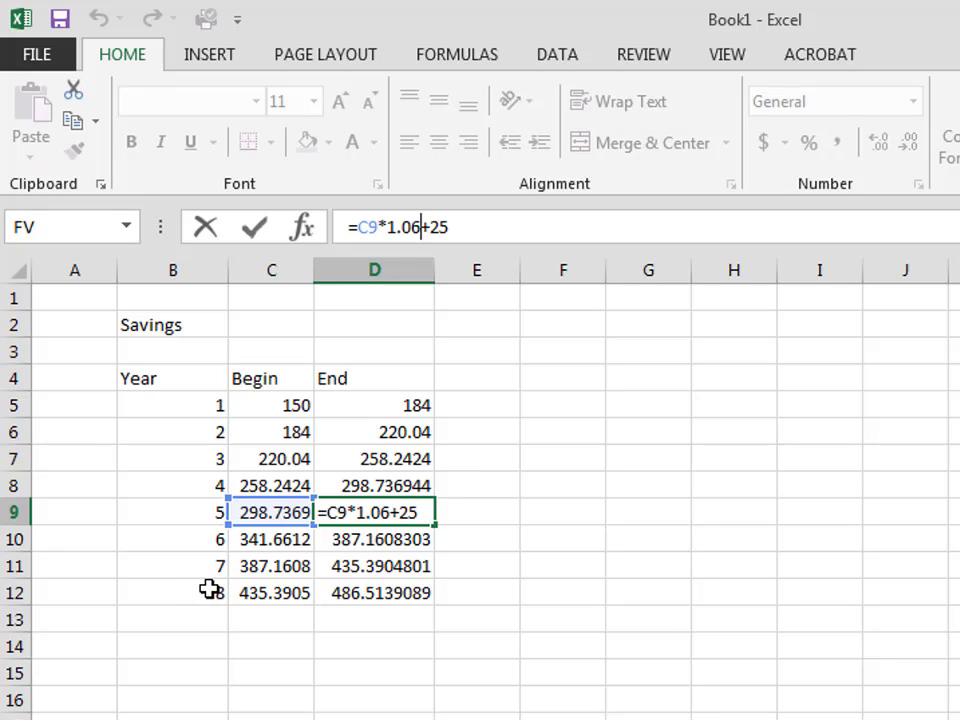
left_click_drag(210, 590, 438, 682)
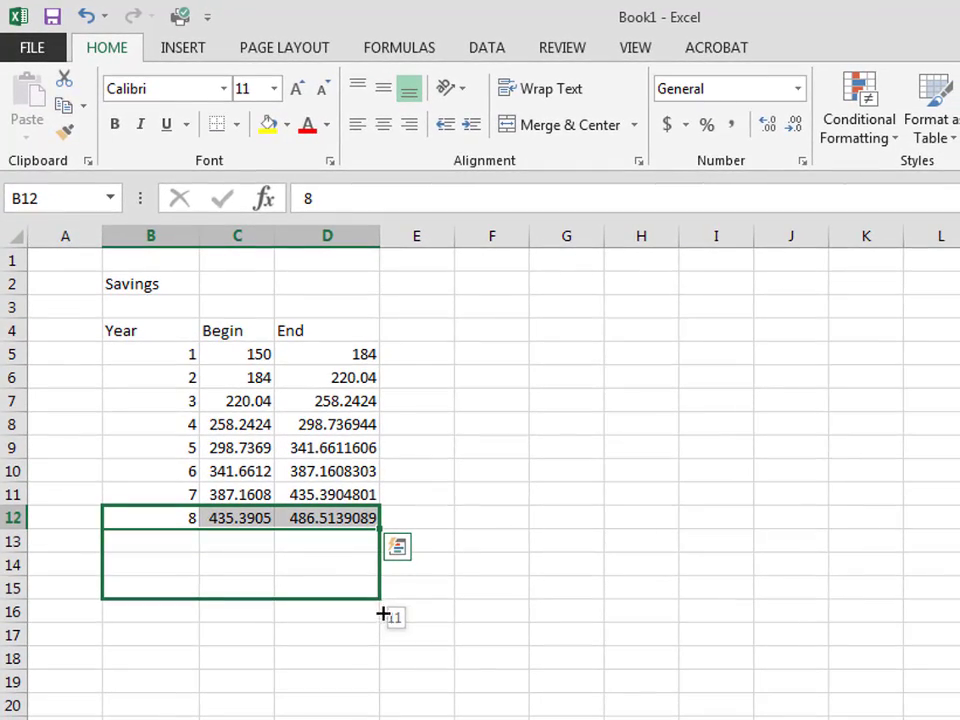
left_click_drag(381, 613, 381, 693)
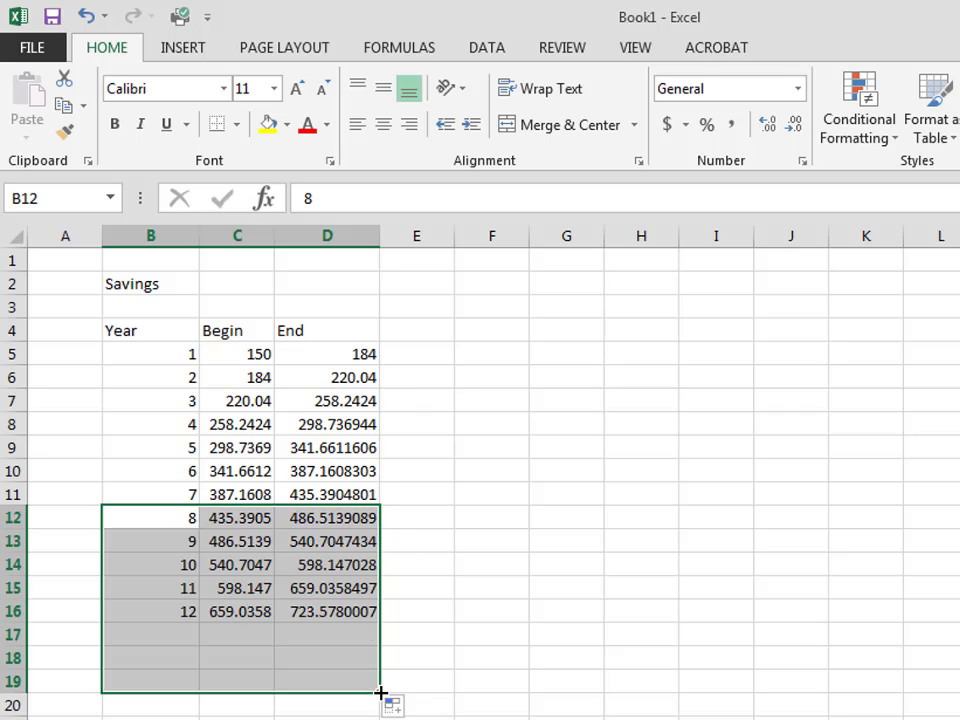
Format the year 15 ending balance in D19 to show two decimal places
left_click(315, 681)
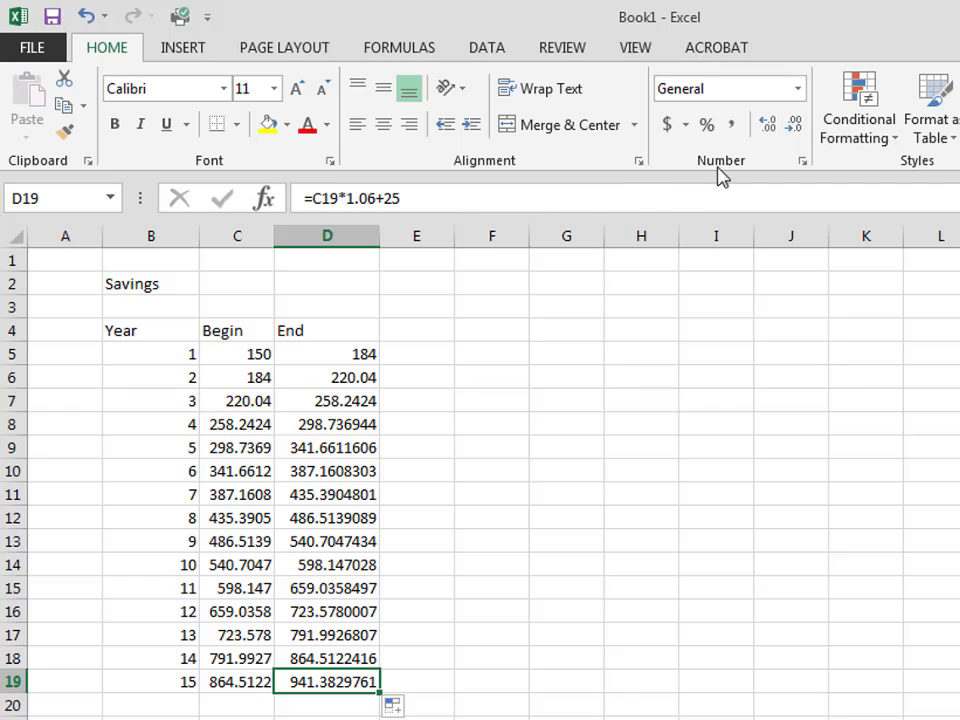
left_click(793, 127)
left_click(793, 127)
left_click(793, 127)
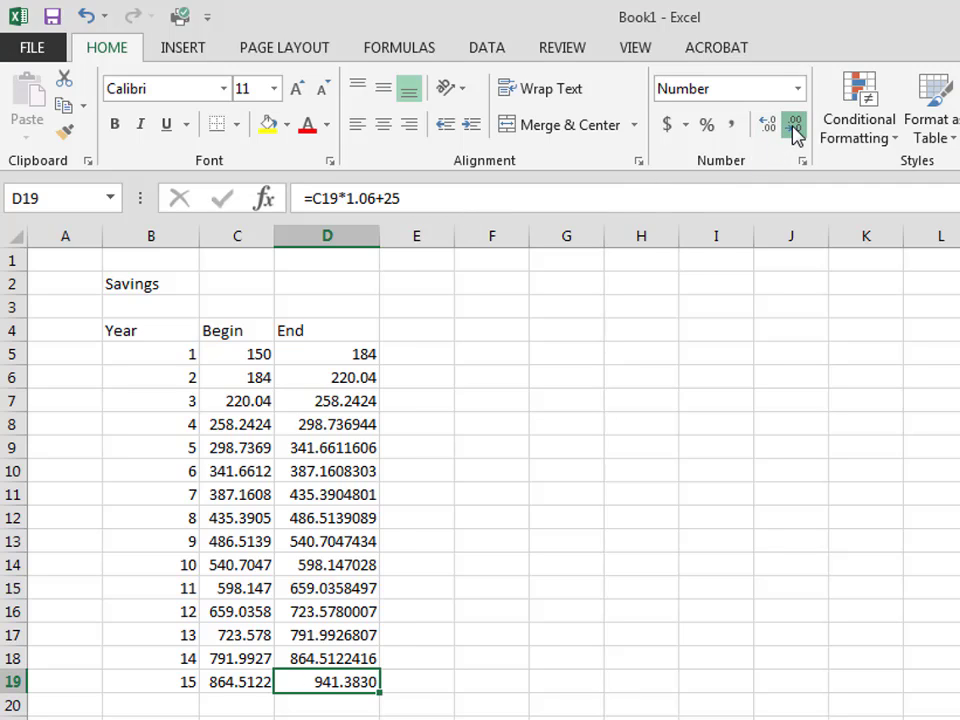
left_click(793, 127)
left_click(793, 127)
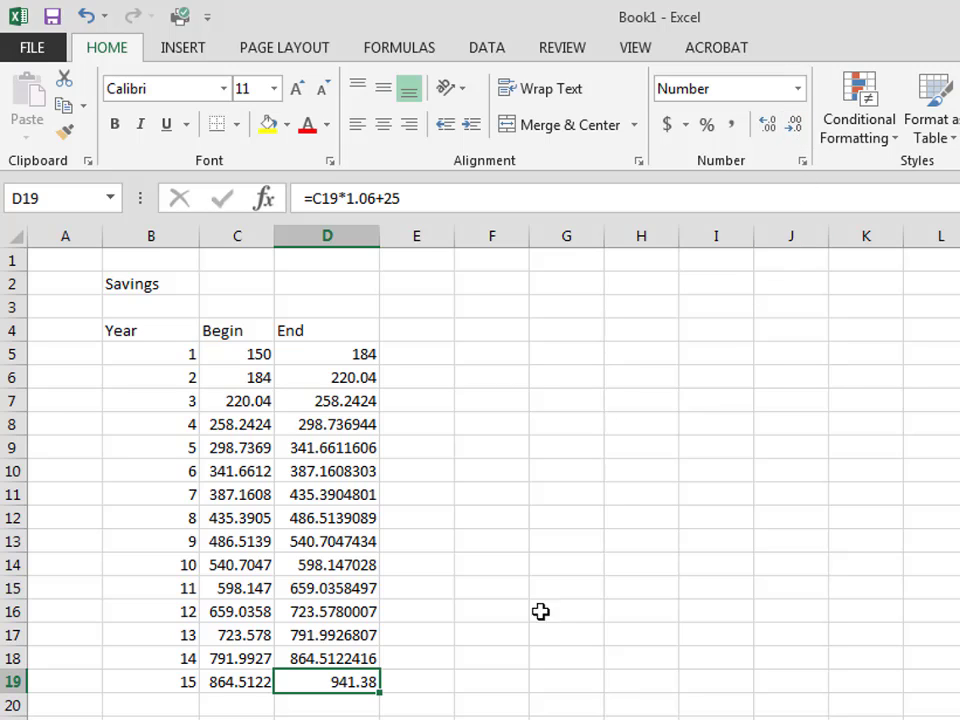
Format the ending balances in D6:D18 to two decimal places
left_click_drag(340, 376, 345, 658)
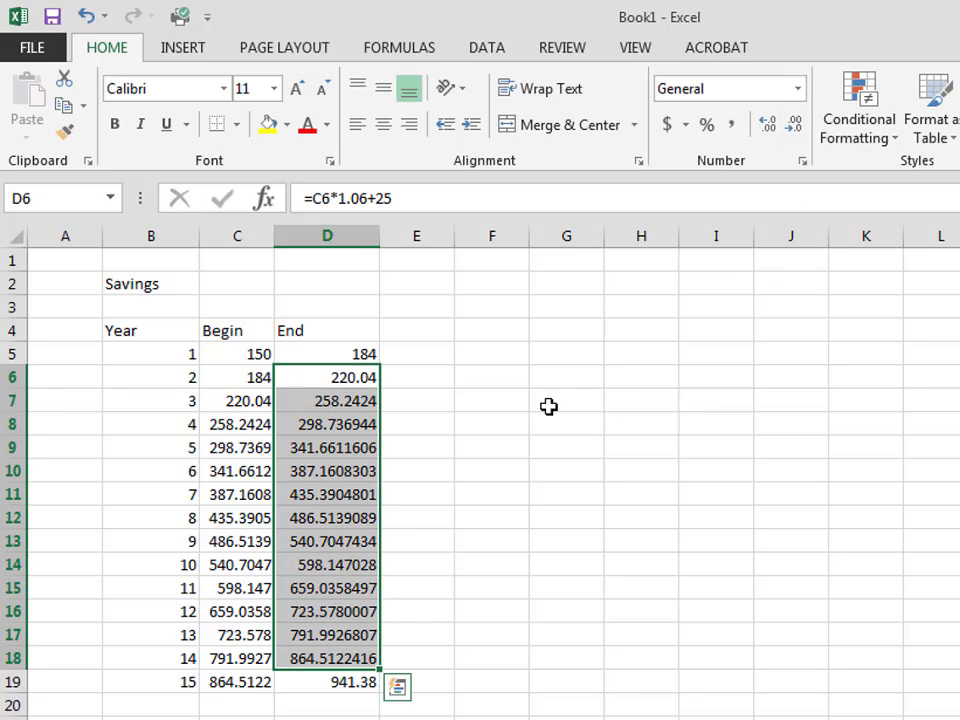
left_click(793, 127)
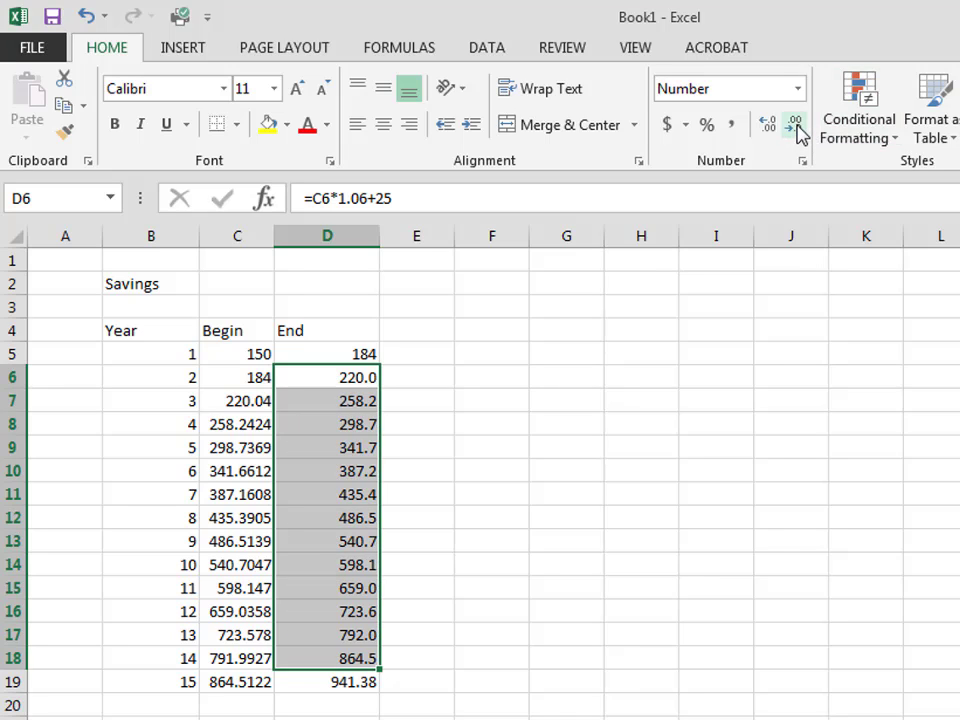
left_click(772, 128)
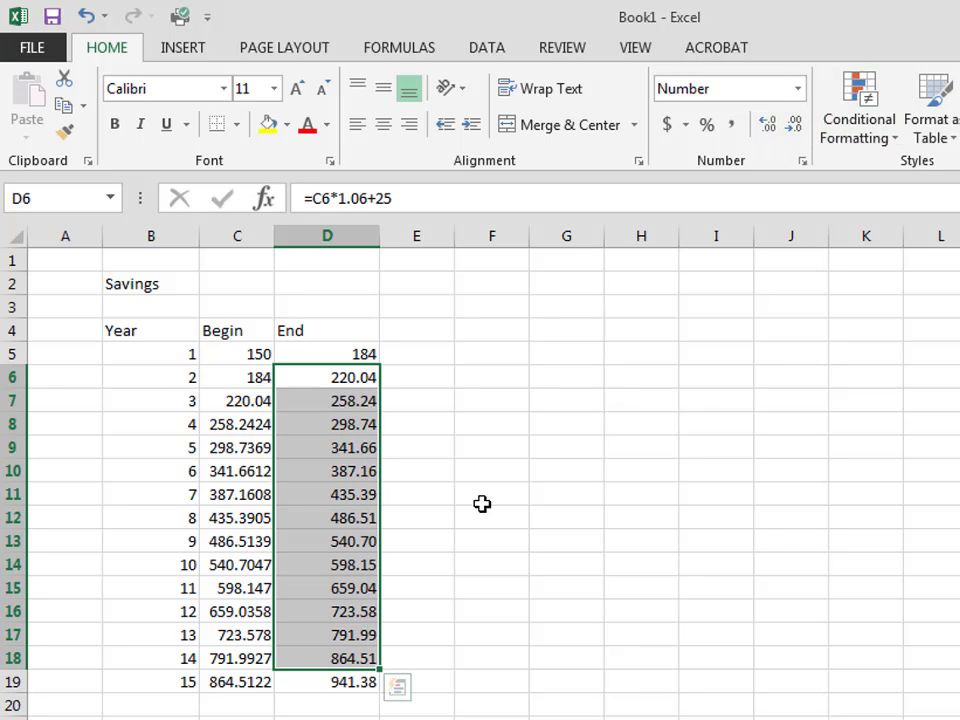
Format the beginning balances in C8:C19 to two decimal places and select the final ending balance in D19
left_click(246, 401)
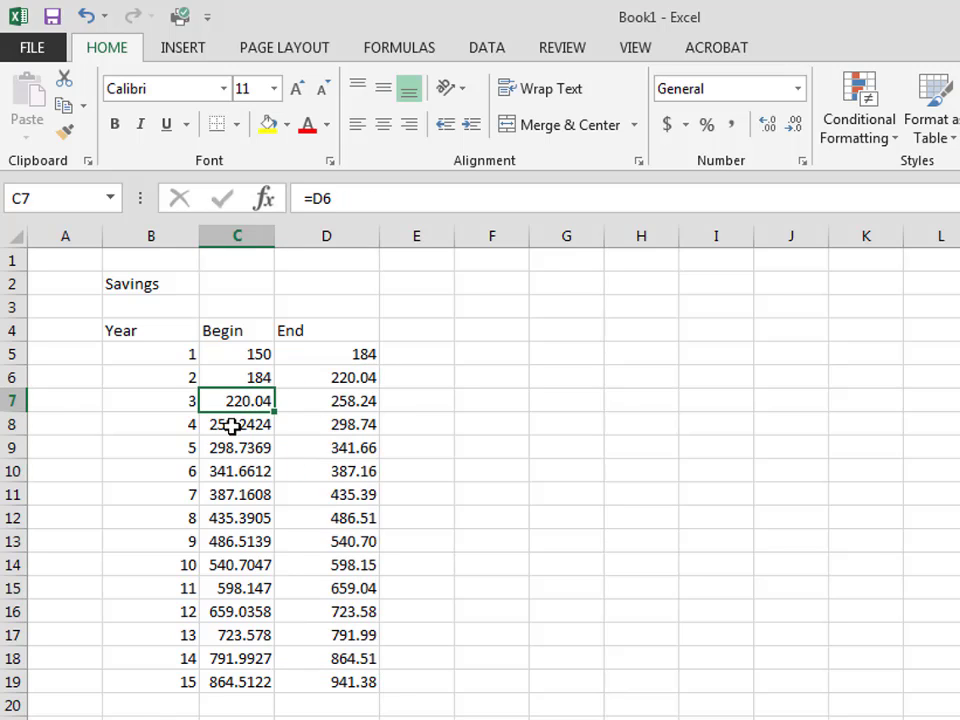
left_click_drag(231, 426, 248, 681)
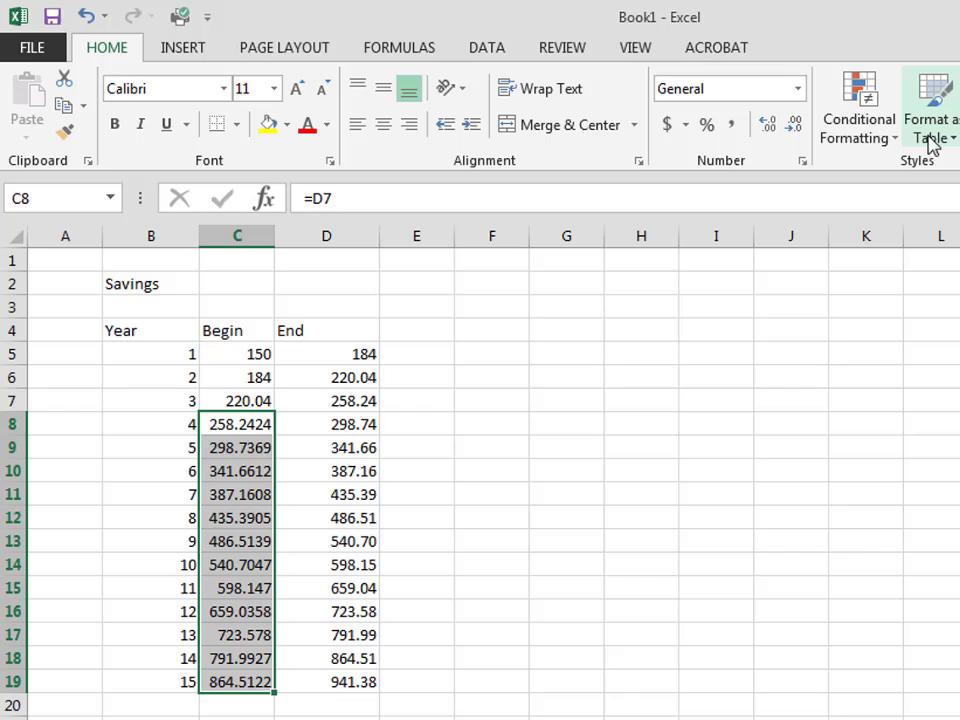
left_click(796, 128)
left_click(796, 128)
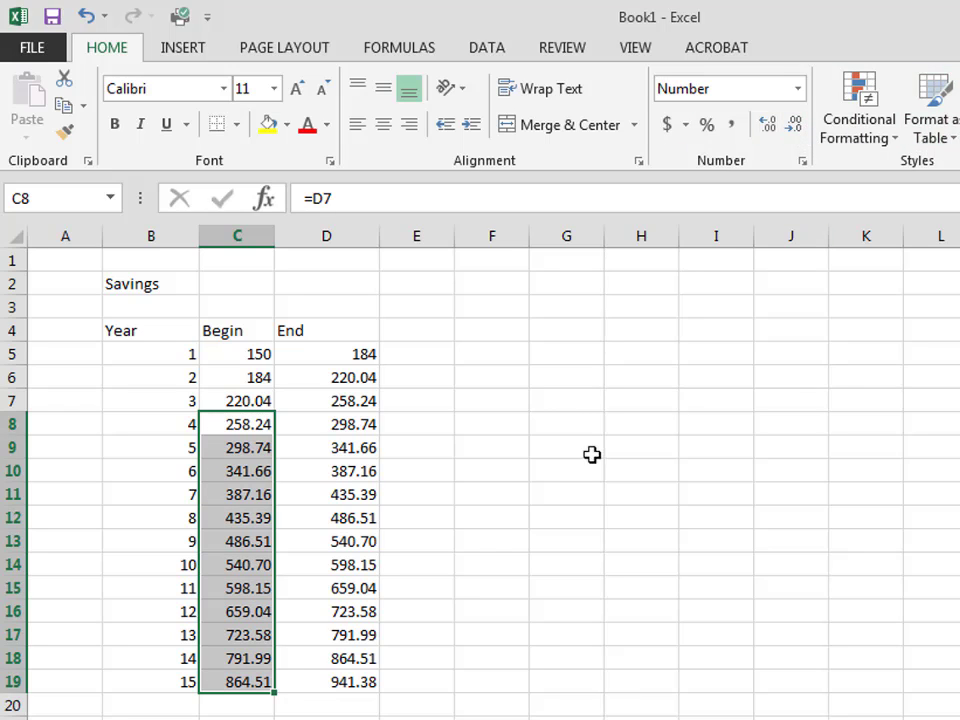
left_click(346, 682)
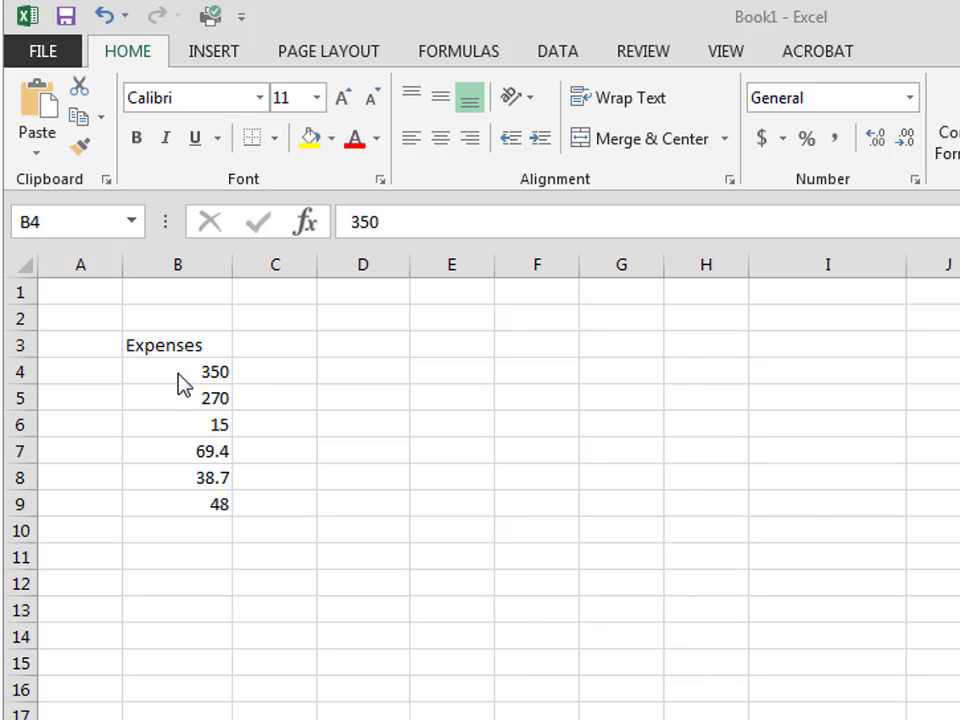
Enter the label "Total" in A11, below the list of expenses
left_click(77, 562)
type("Total")
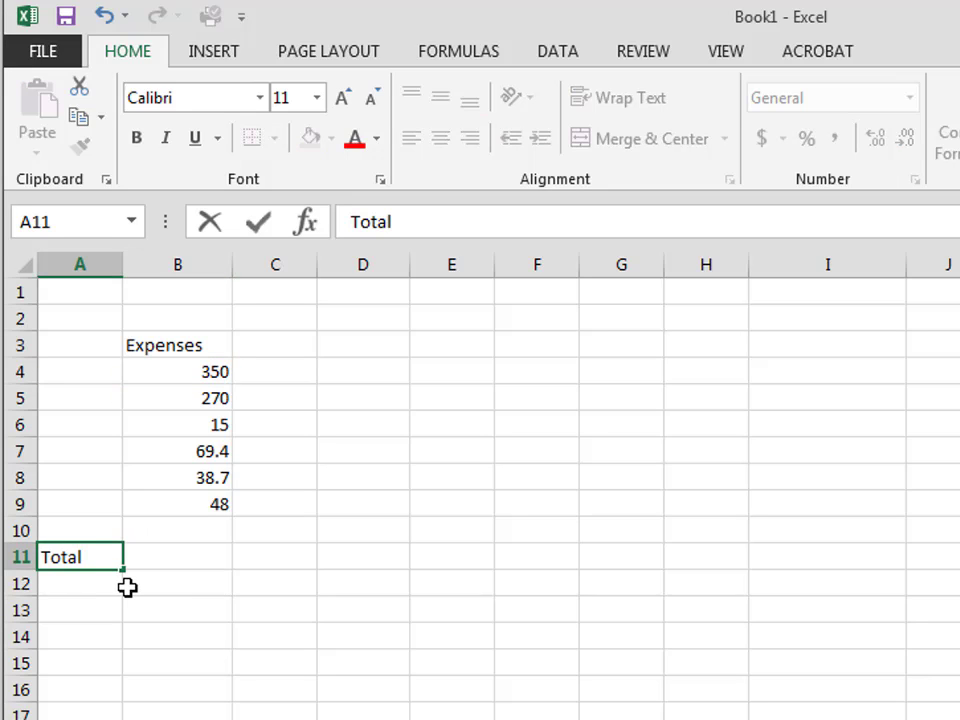
key("Tab")
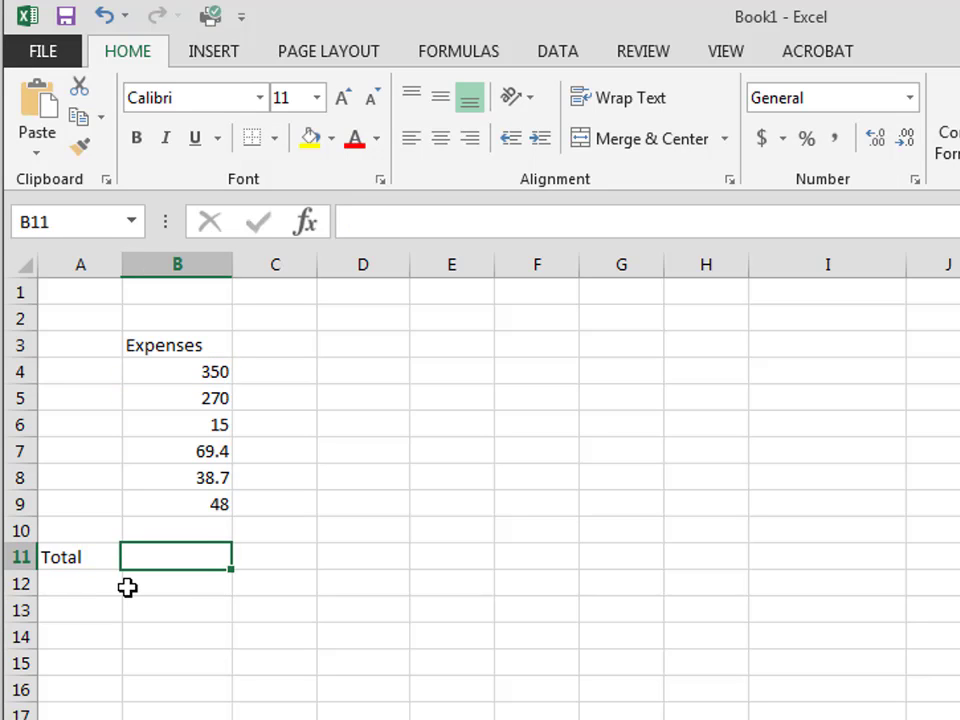
Total the expenses in B11 by adding the individual cells with the formula =B4+B5+B6+B7+B8+B9
type("=")
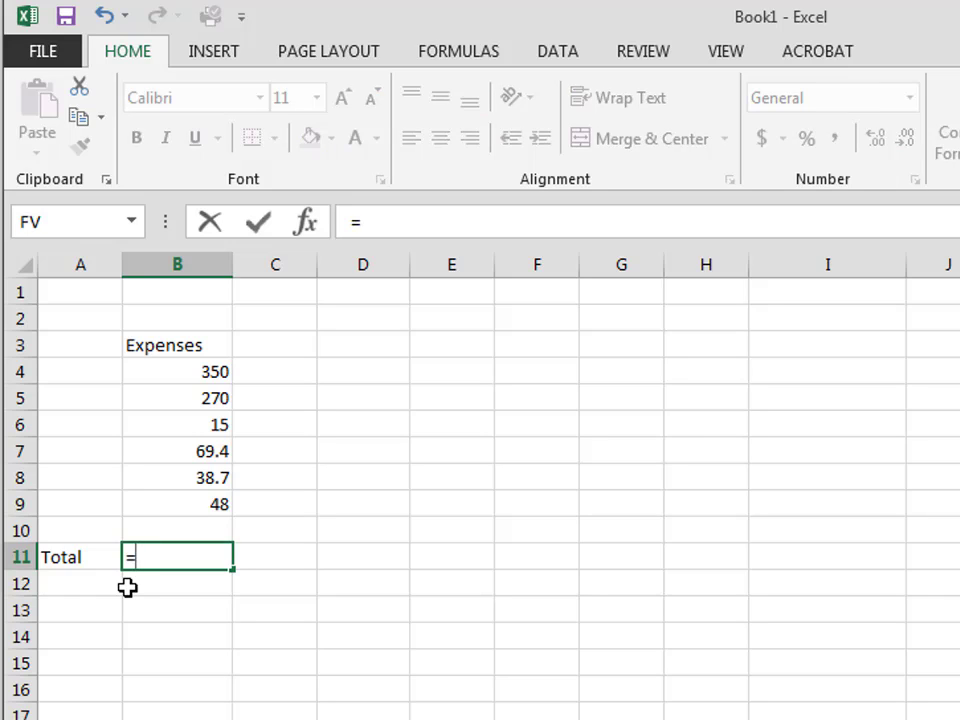
left_click(212, 372)
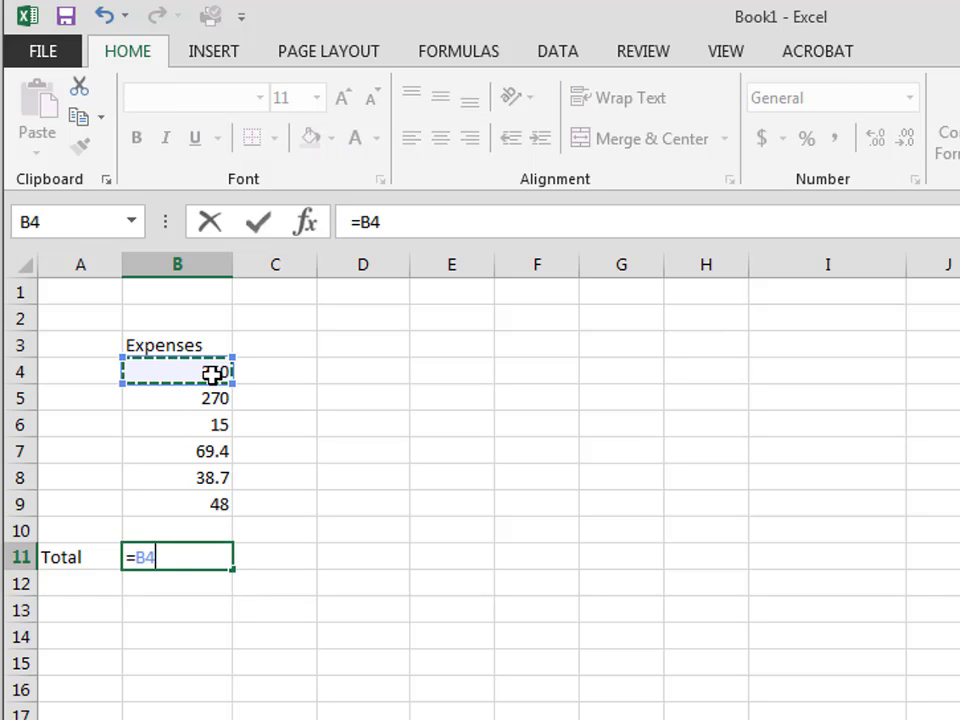
type("+")
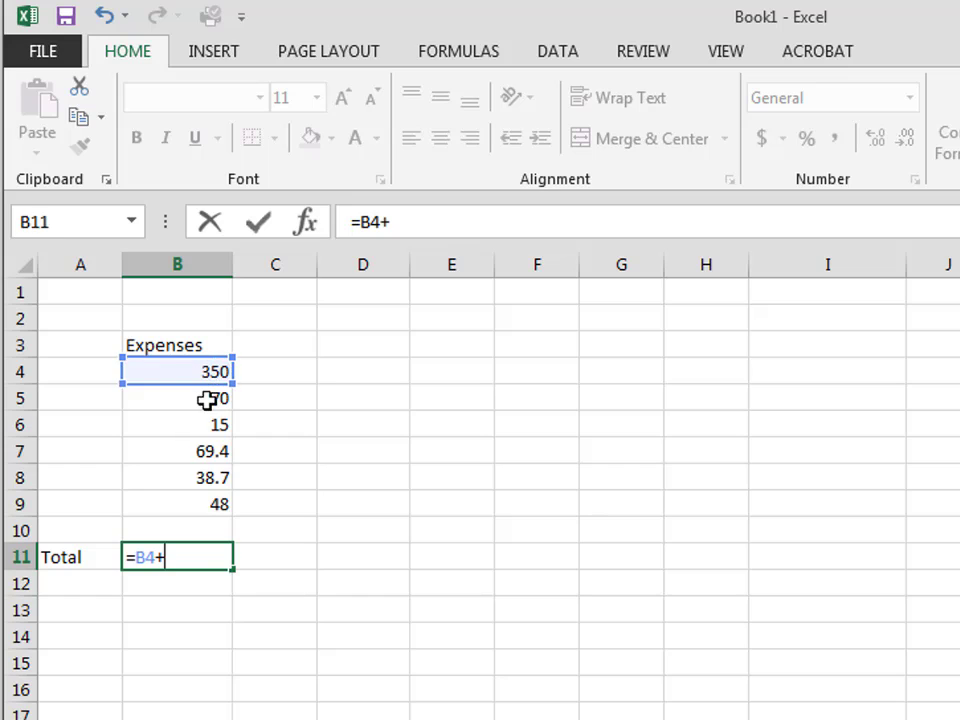
left_click(203, 410)
type("+")
left_click(197, 430)
type("+")
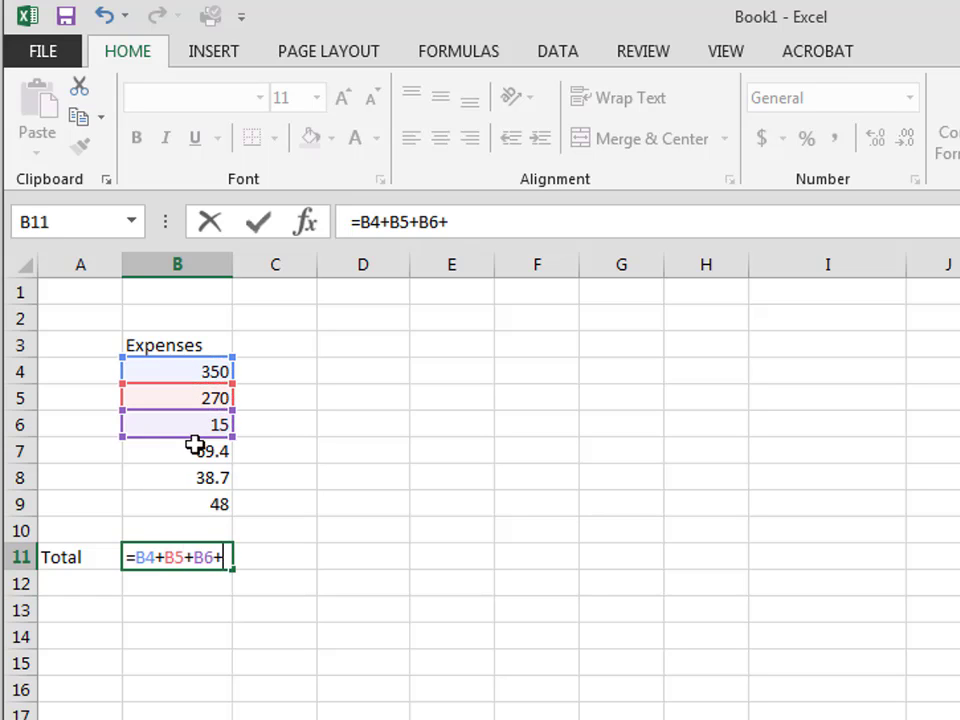
left_click(195, 453)
type("+")
left_click(193, 480)
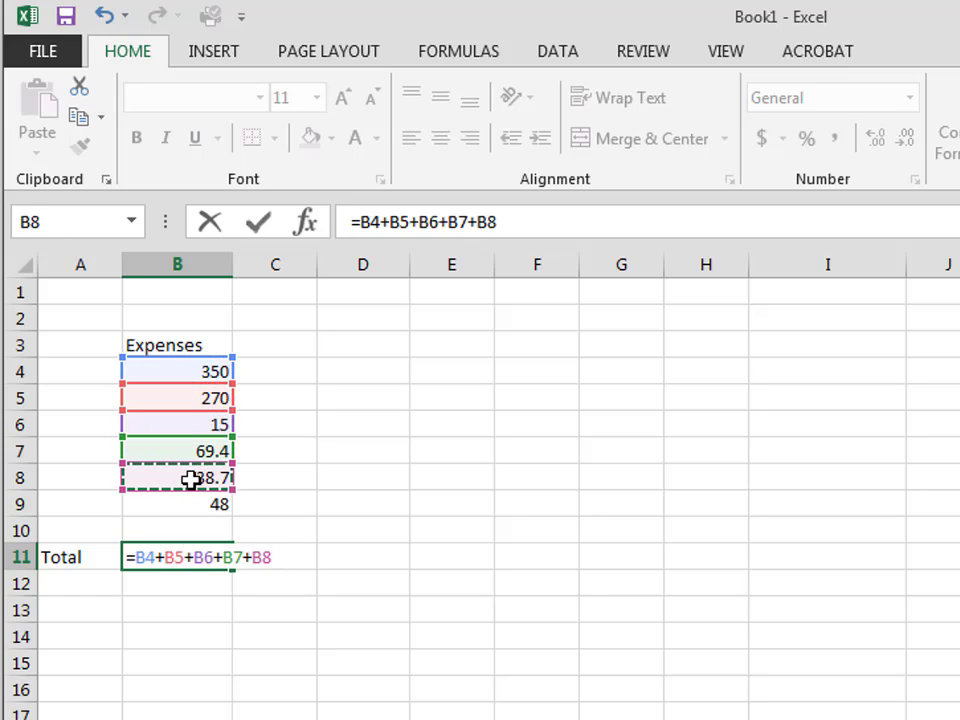
type("+")
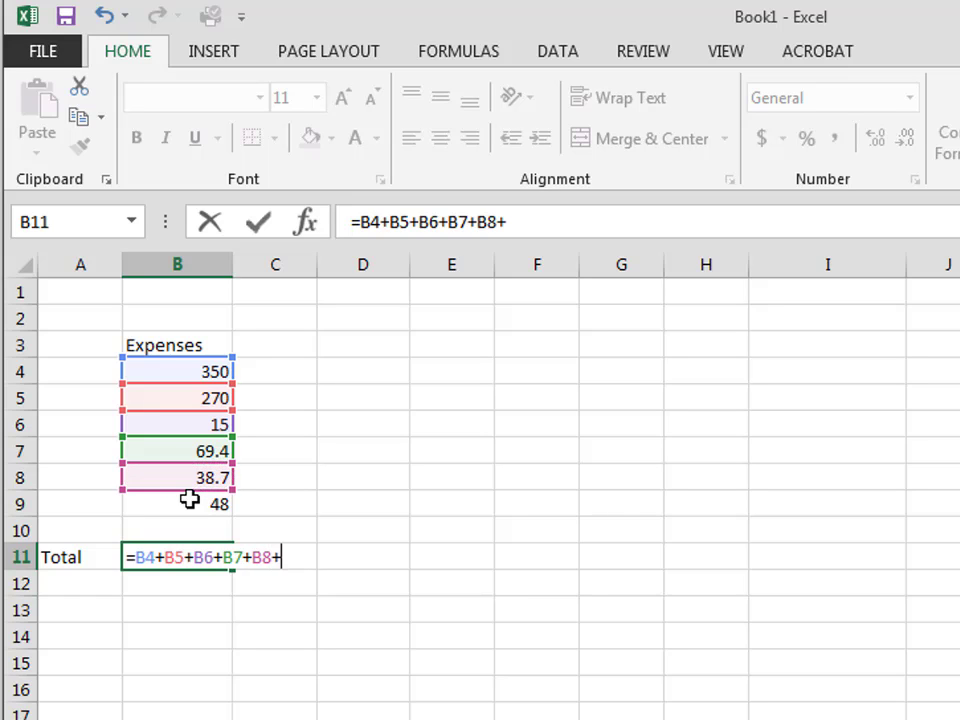
left_click(190, 503)
key("Return")
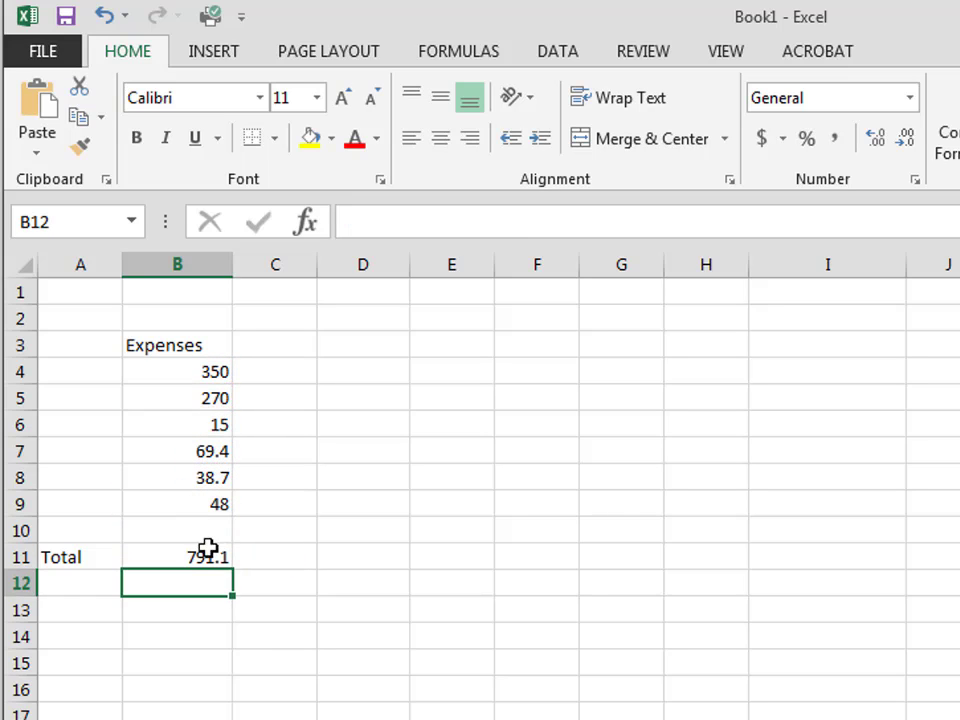
Replace the addition formula in B11 with an AutoSum of the expenses, =SUM(B4:B10)
left_click(194, 553)
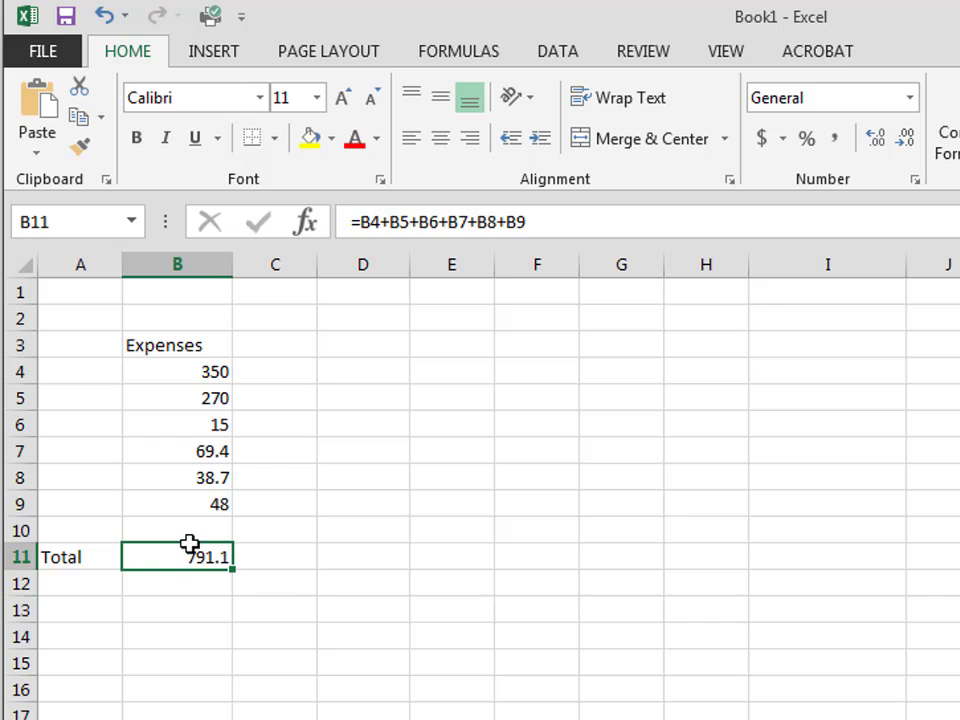
key("Delete")
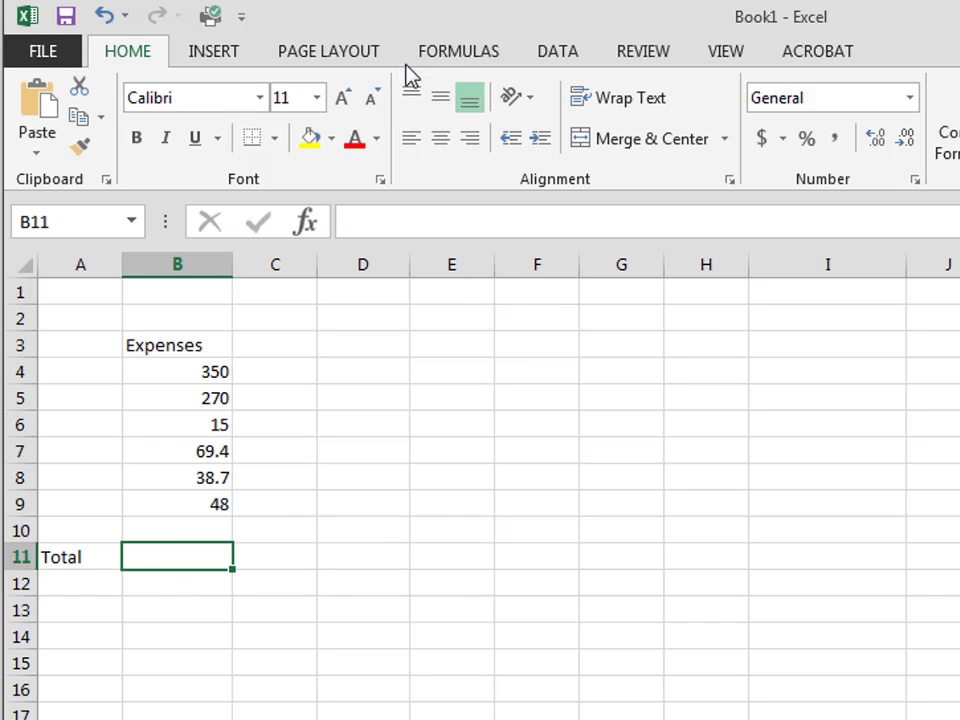
left_click(457, 56)
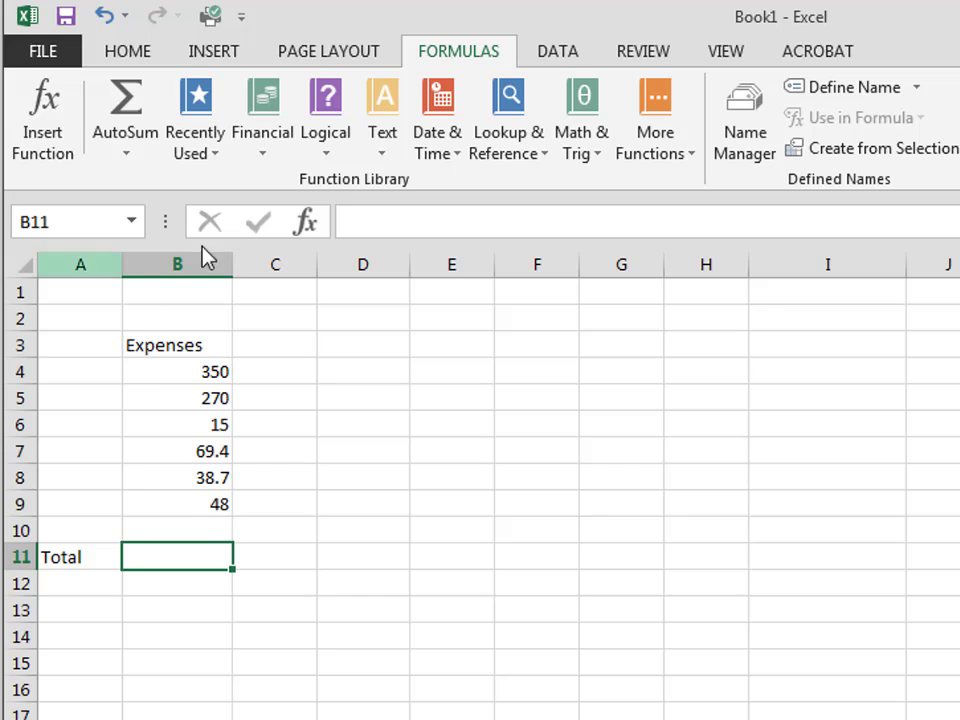
left_click(124, 104)
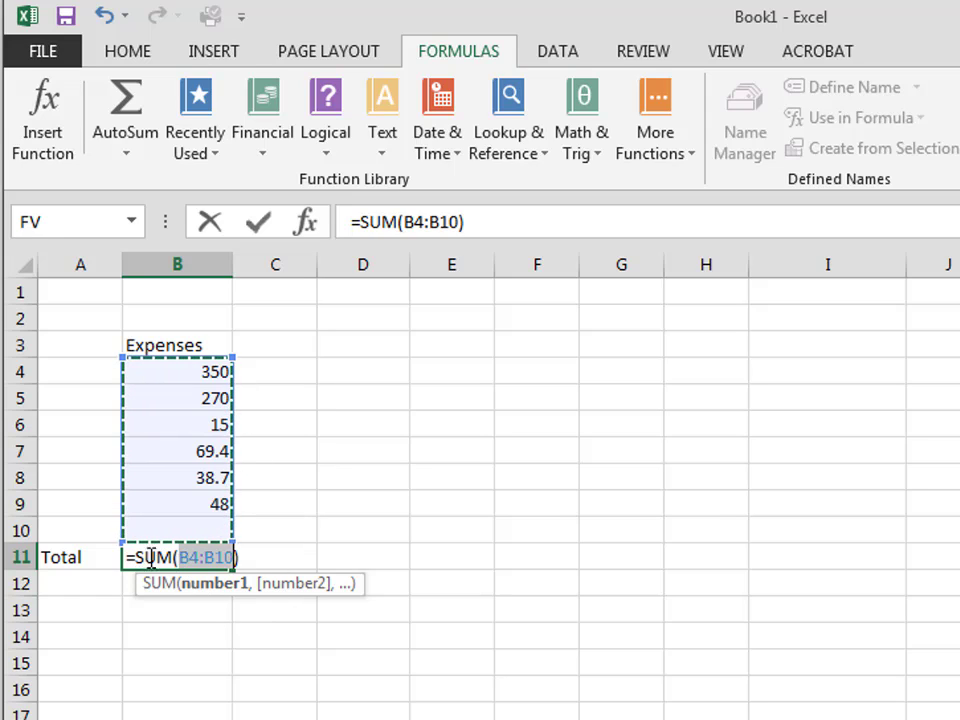
key("Return")
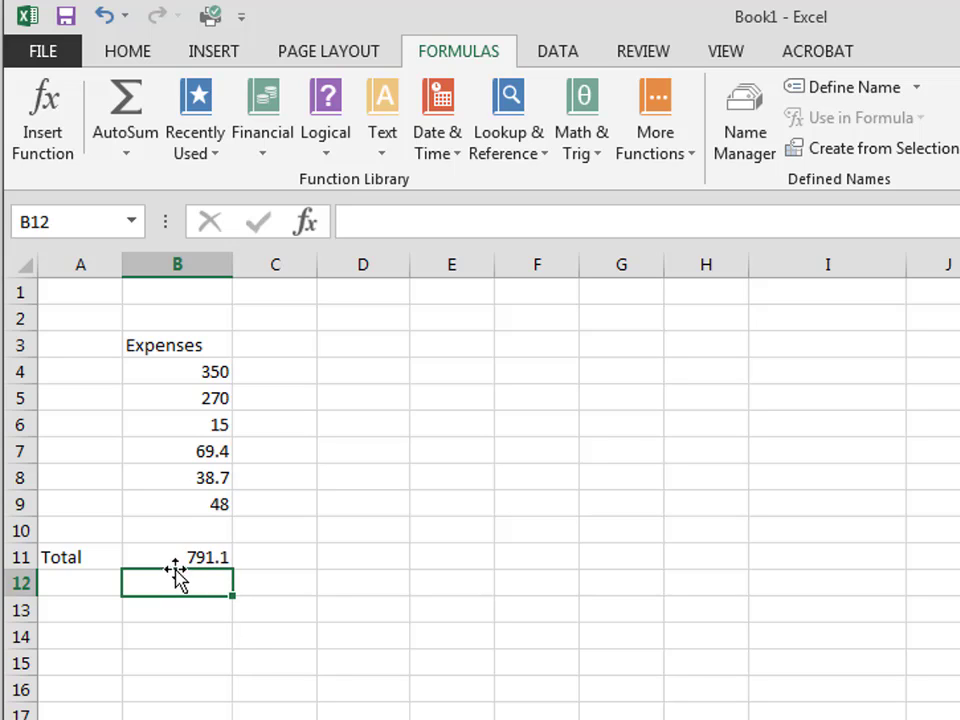
Enter a manually written SUM formula over the expenses B4:B9 in C11, beside the AutoSum total
left_click(285, 549)
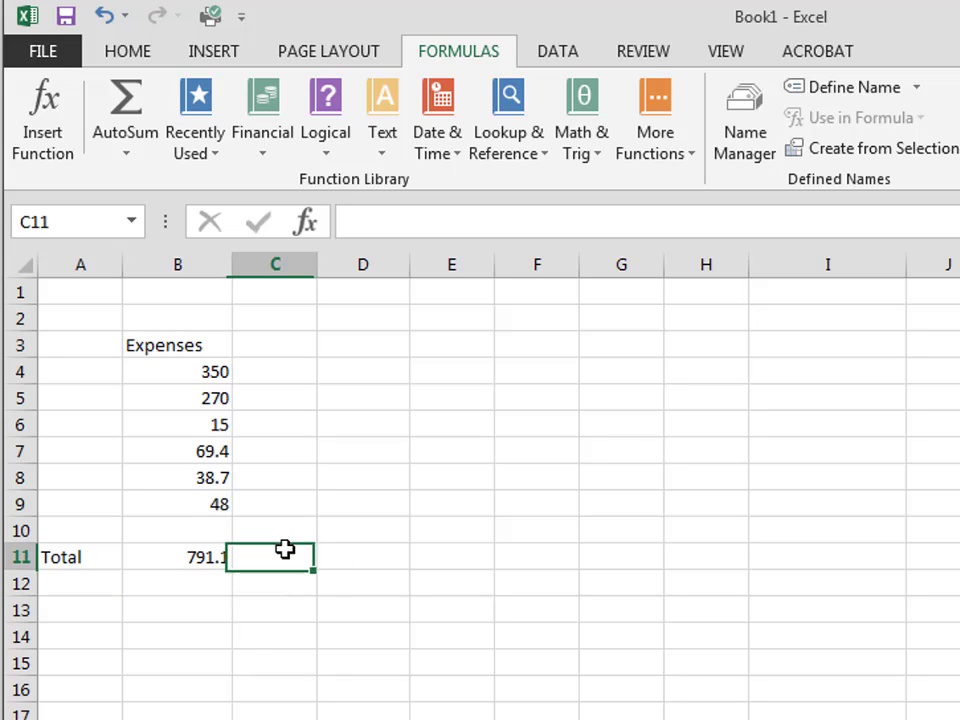
type("=")
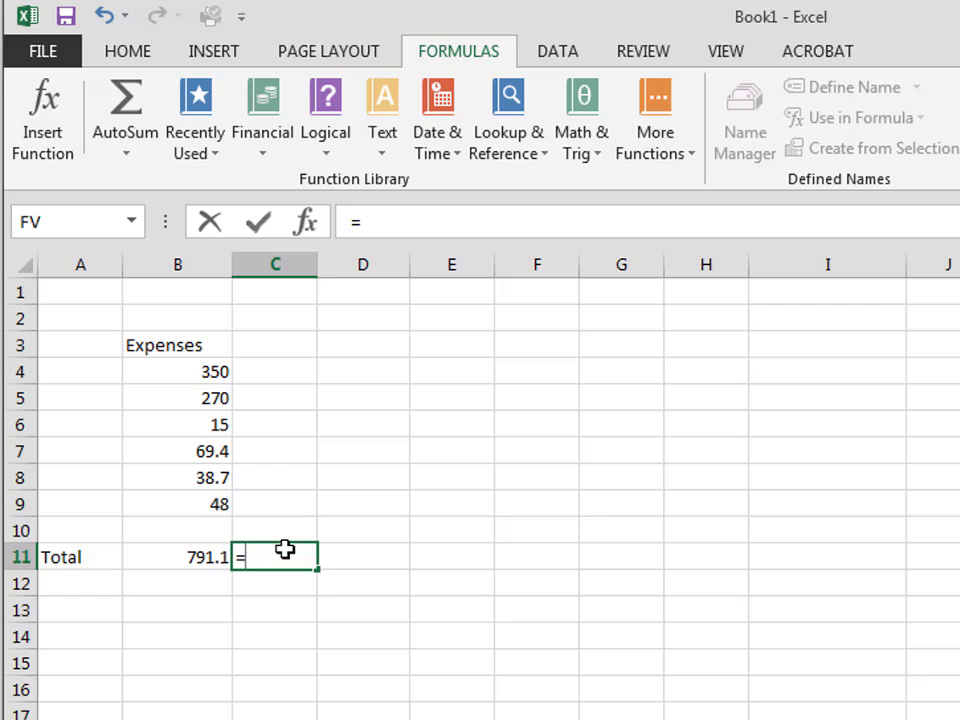
type("sum")
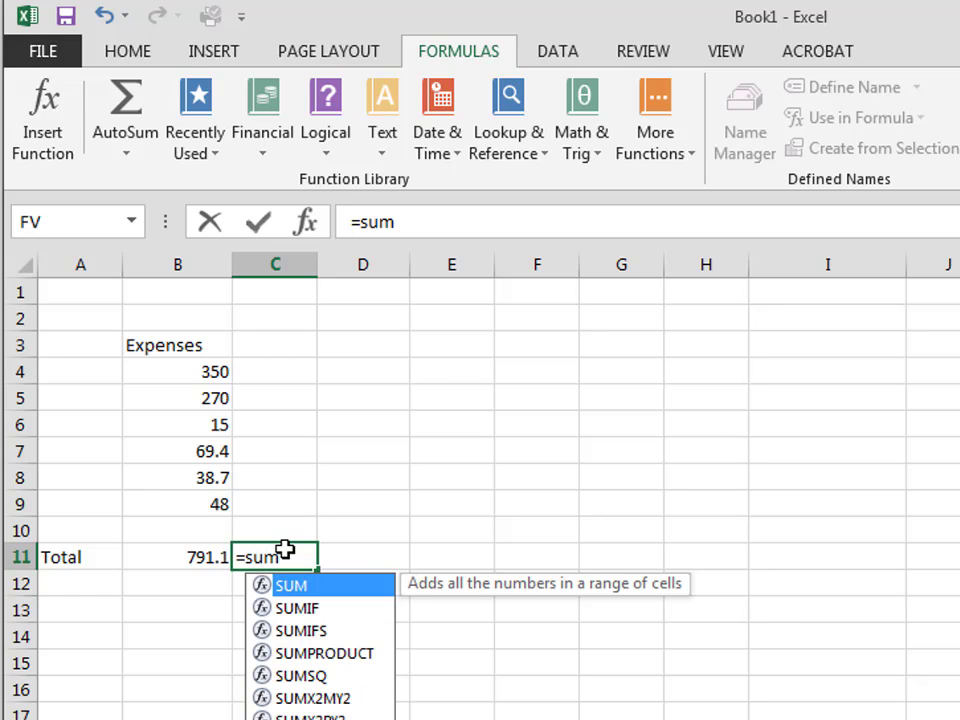
type("(")
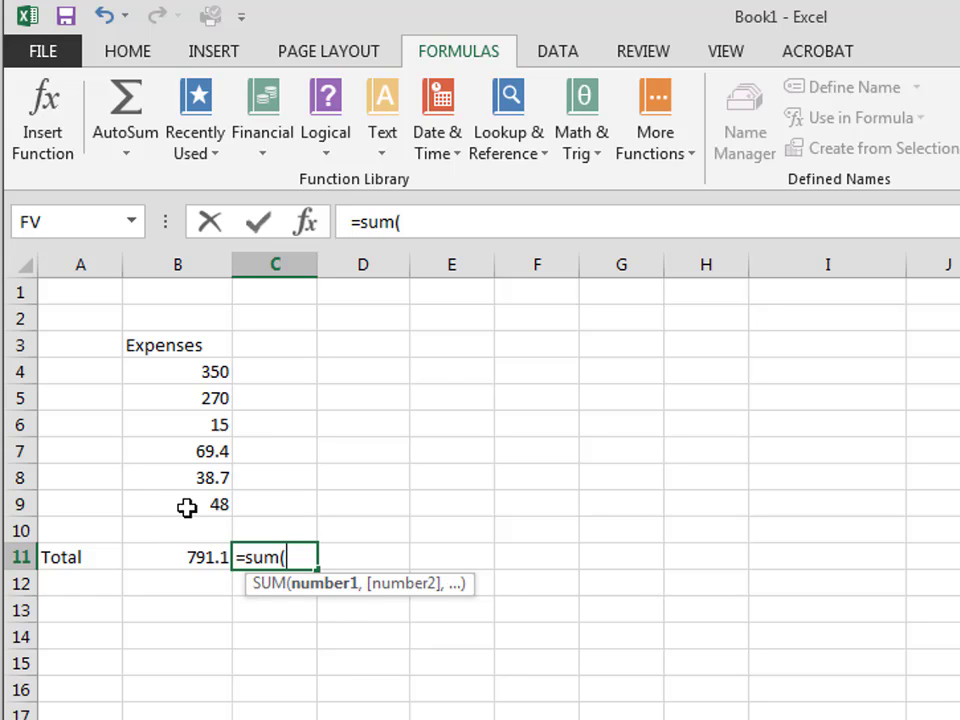
left_click_drag(187, 503, 184, 377)
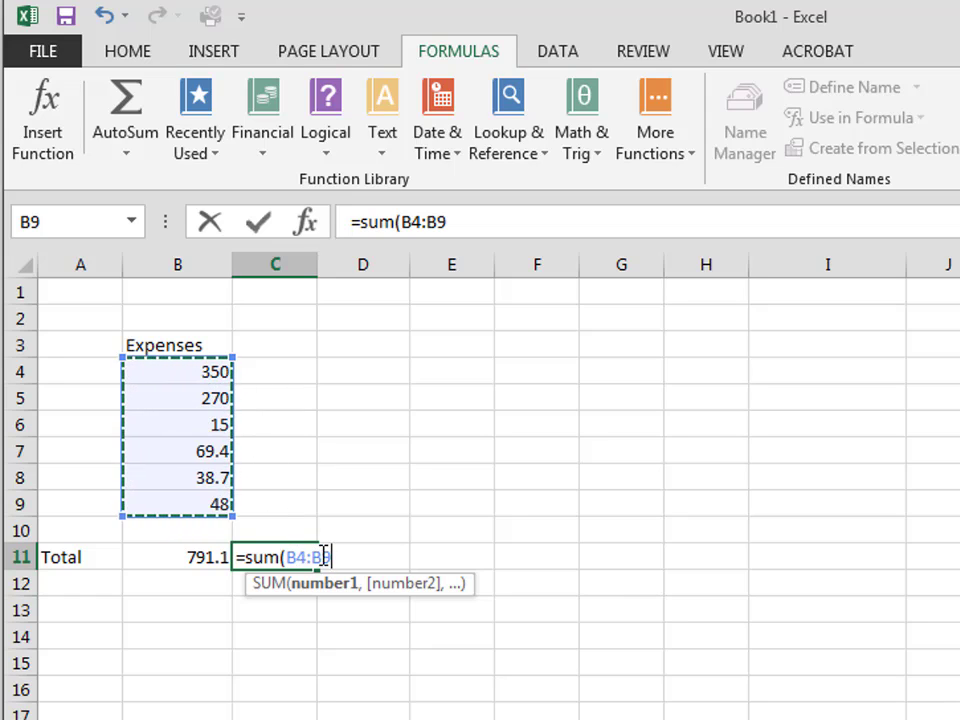
key("Return")
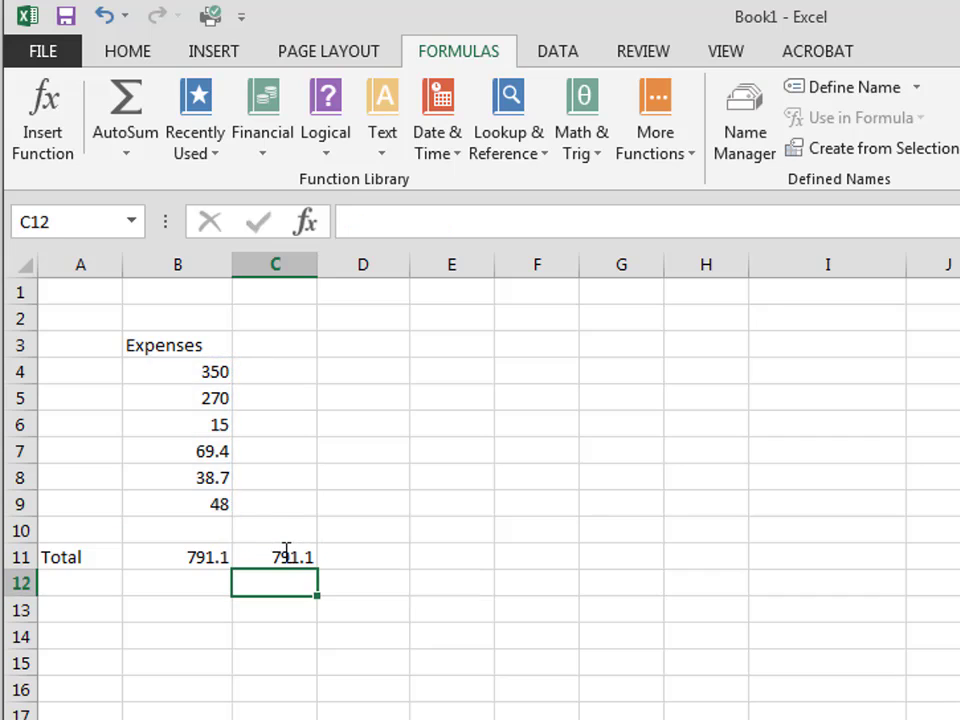